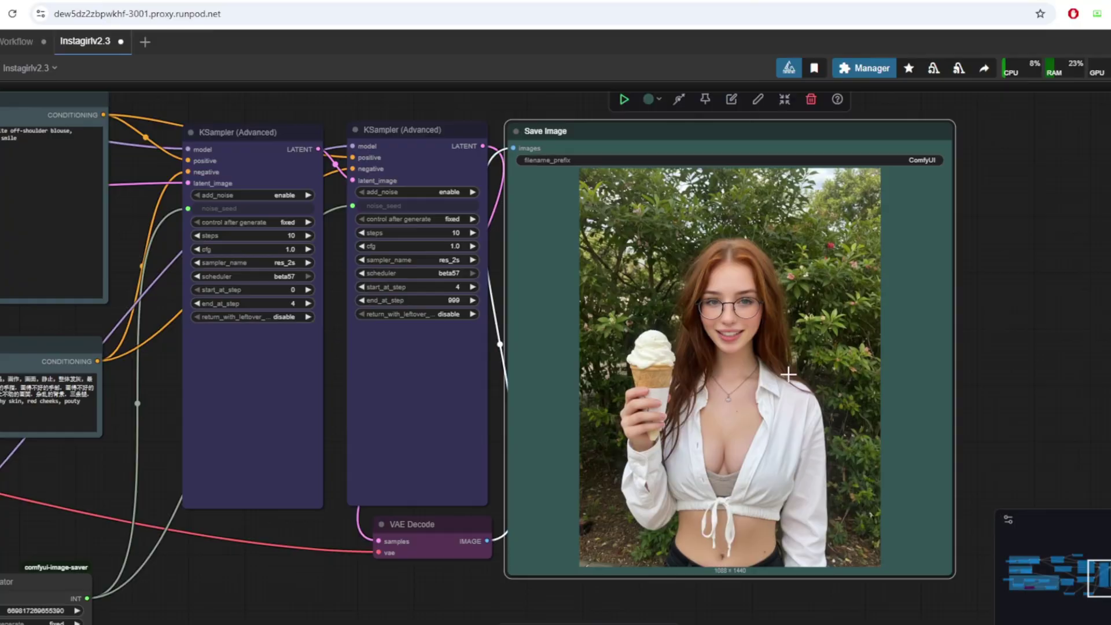
# Pan the ComfyUI canvas toward the prompt nodes, closing the accidental node search box
pyautogui.hscroll(-3, 851, 385)
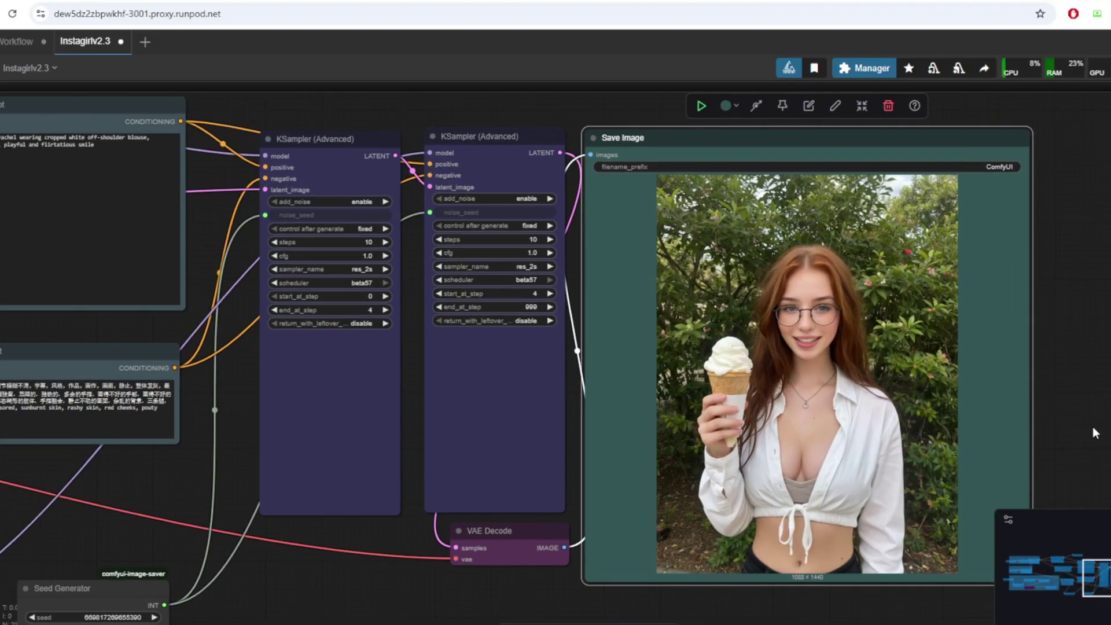
pyautogui.scroll(2, 1095, 433)
pyautogui.scroll(-3, 840, 435)
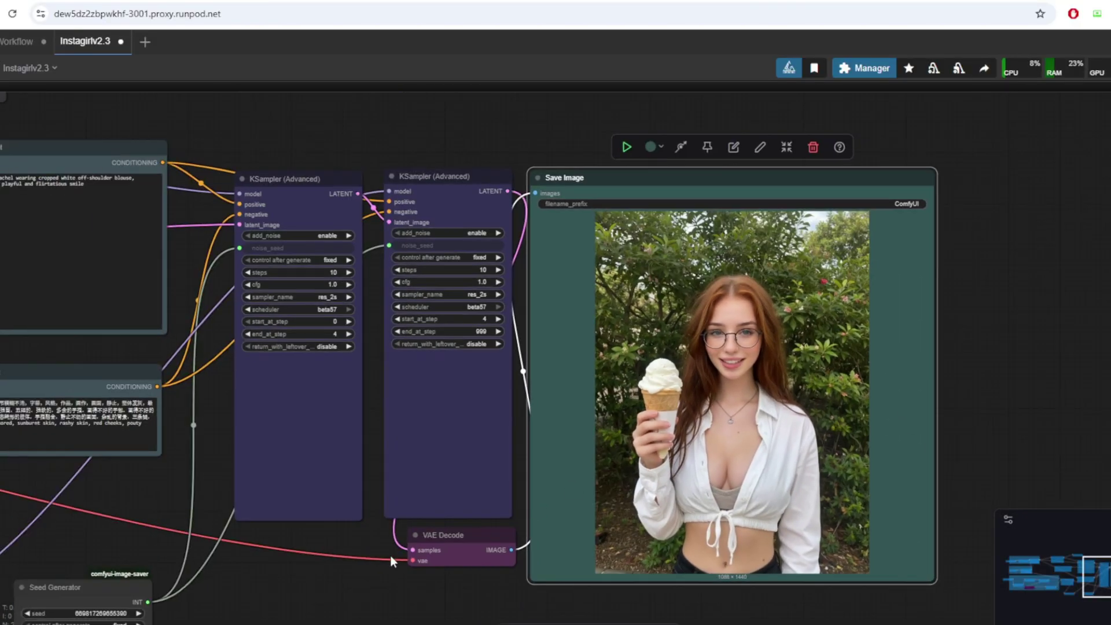
pyautogui.scroll(-3, 512, 549)
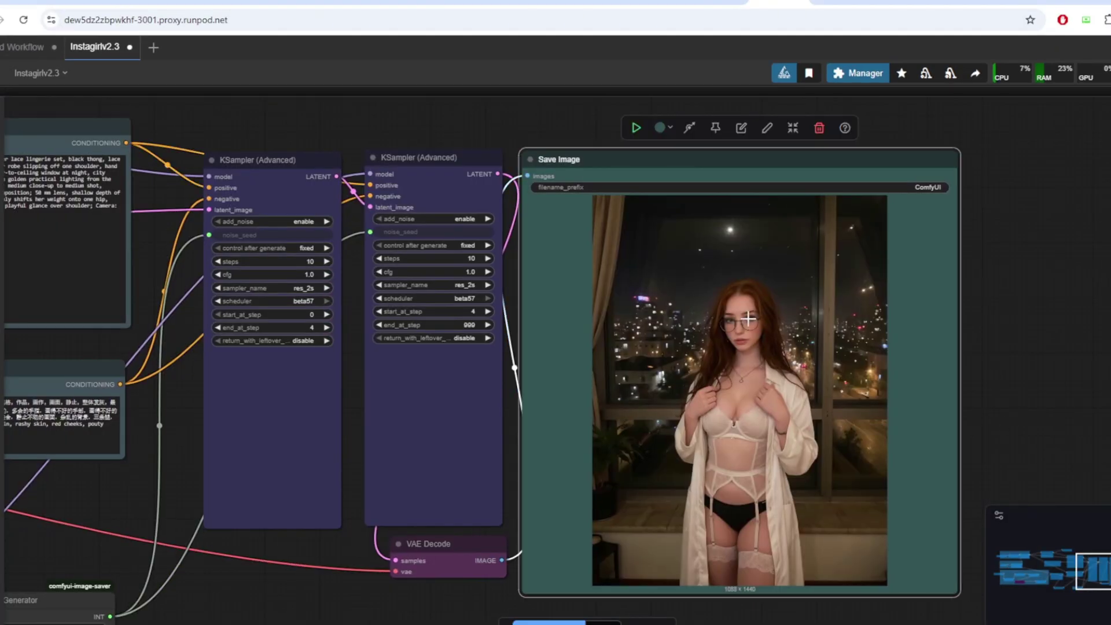
pyautogui.moveTo(277, 569); pyautogui.dragTo(403, 569)
pyautogui.doubleClick(403, 568)
pyautogui.press('Escape')
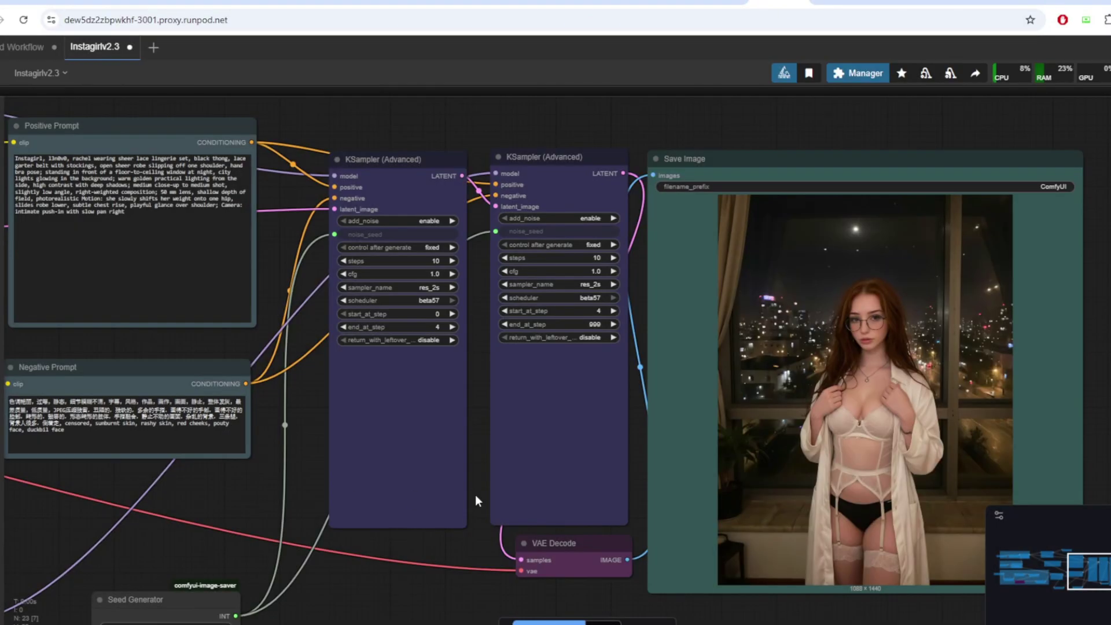
# Inspect the generated lake selfie output image, then shift the view toward the sampler nodes
pyautogui.click(828, 387)
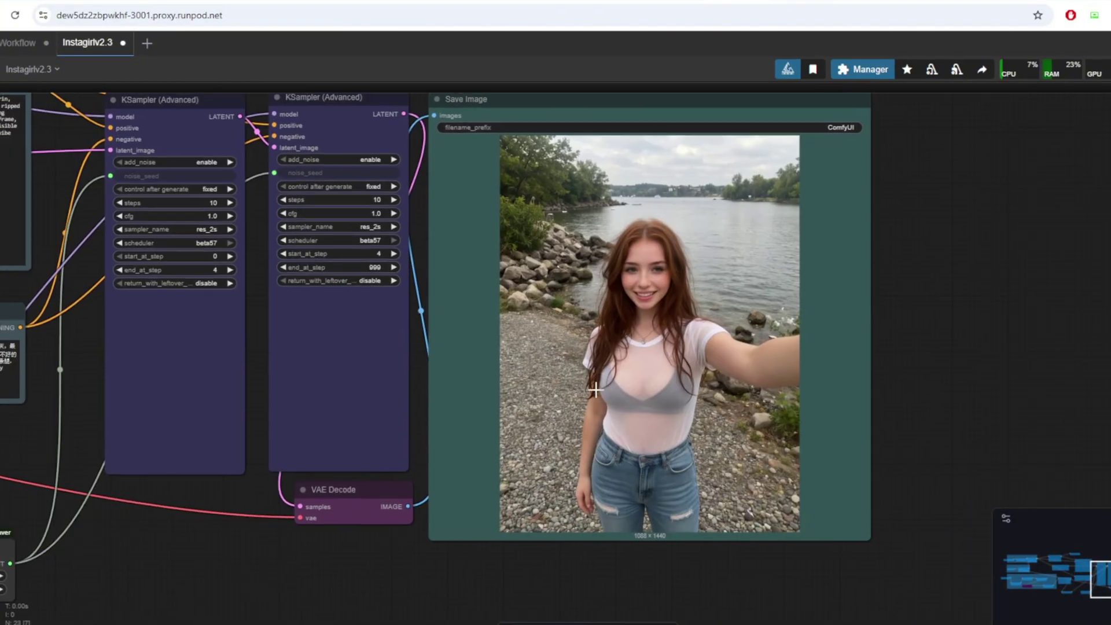
pyautogui.click(744, 372)
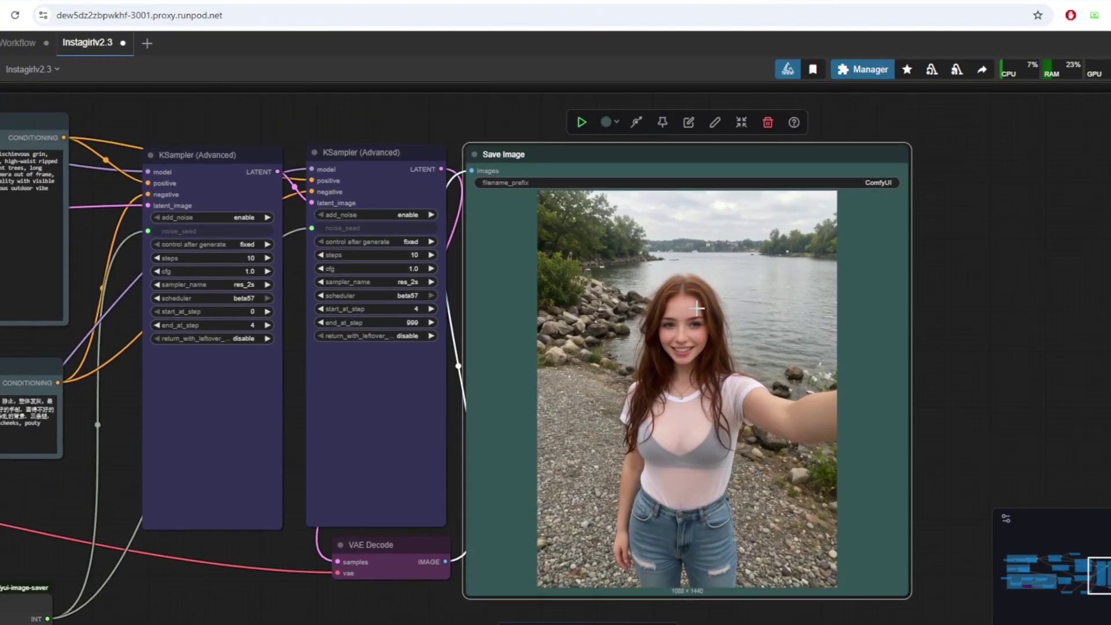
pyautogui.scroll(5, 744, 372)
pyautogui.scroll(-2, 754, 453)
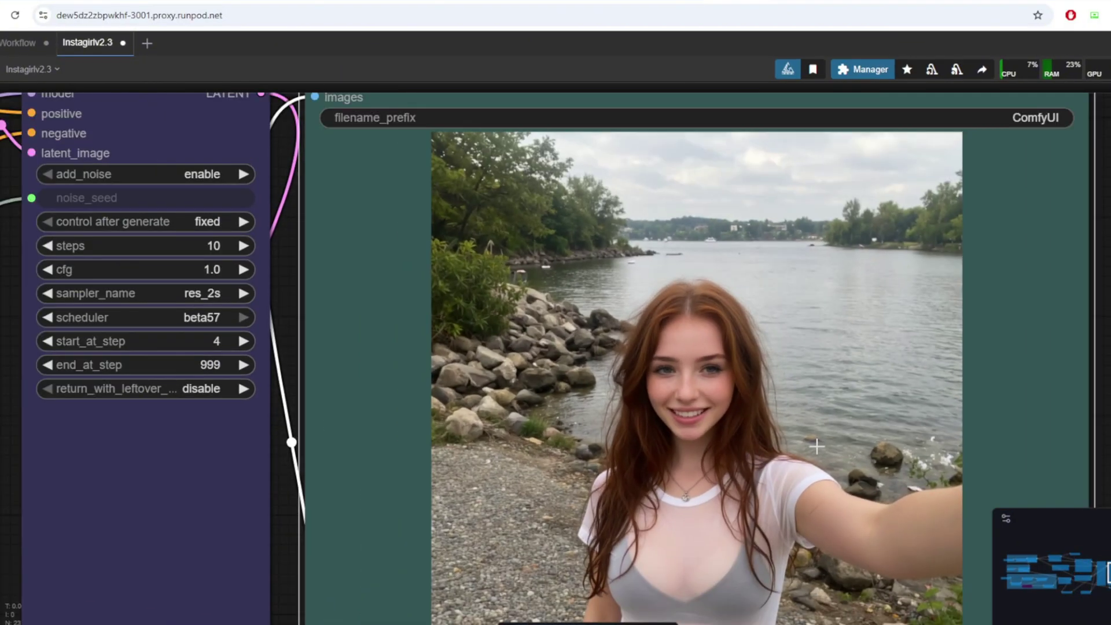
pyautogui.moveTo(1050, 427); pyautogui.dragTo(1068, 319)
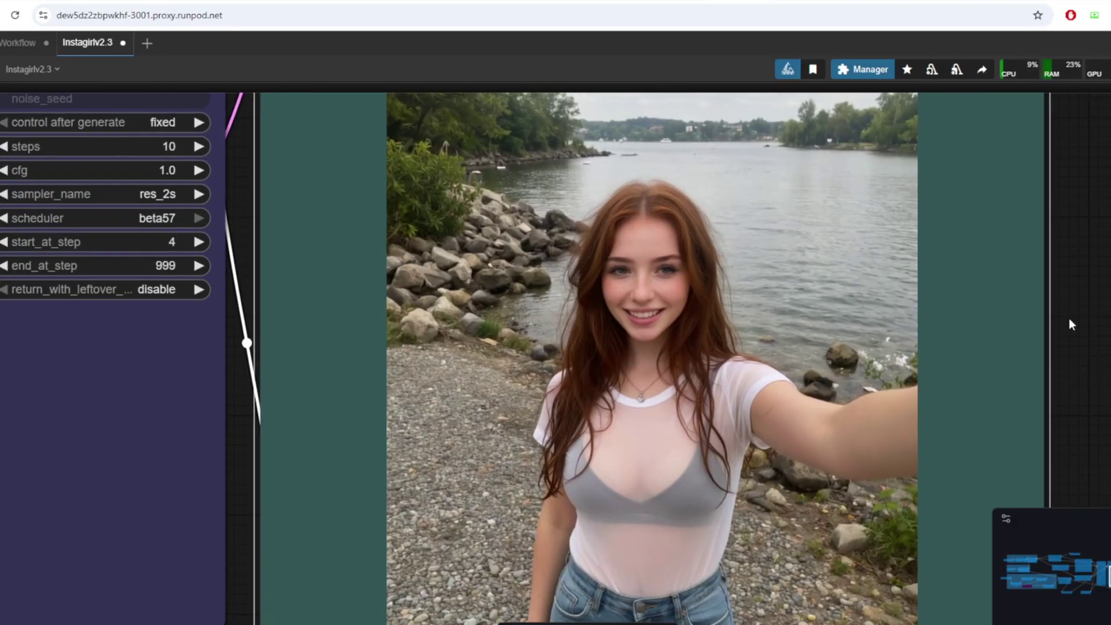
pyautogui.scroll(-2, 1069, 323)
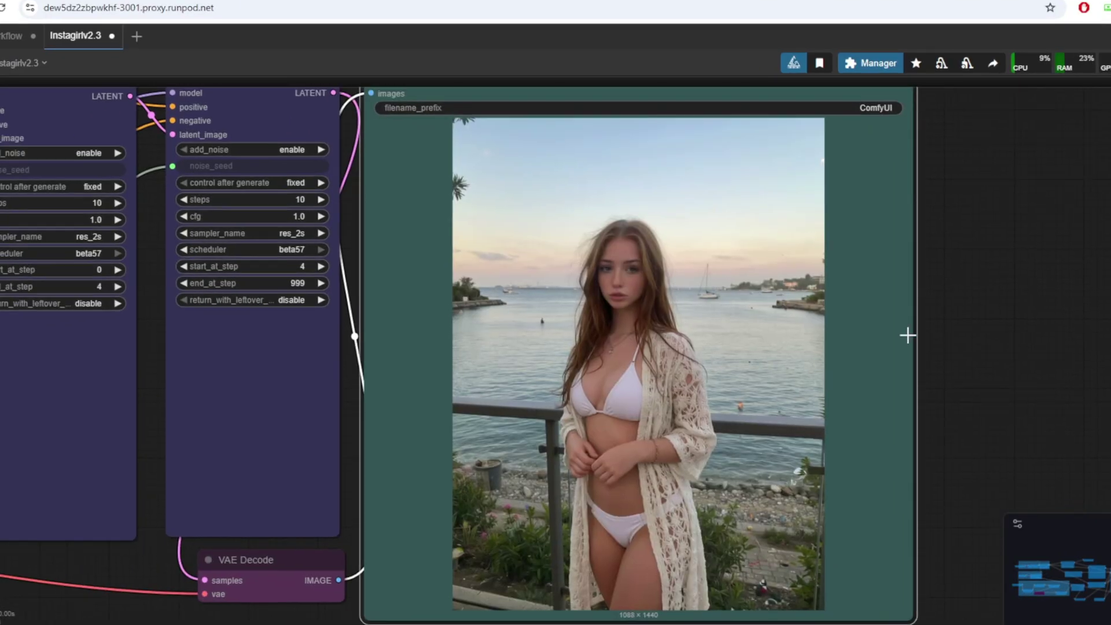
pyautogui.scroll(-1, 1042, 330)
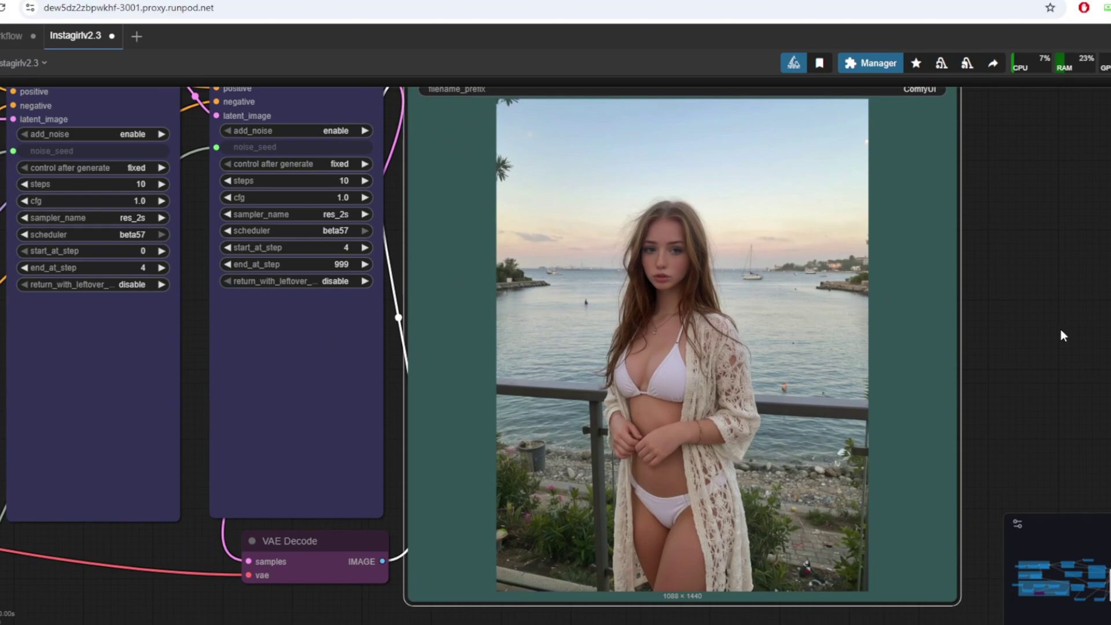
pyautogui.scroll(1, 1048, 335)
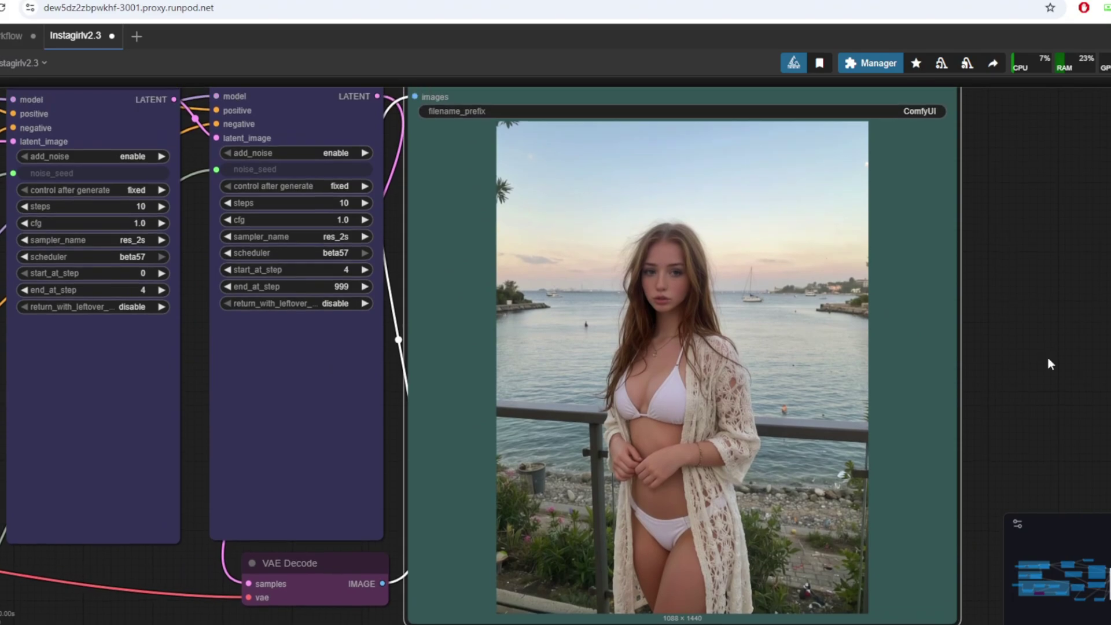
pyautogui.moveTo(198, 565); pyautogui.dragTo(255, 575)
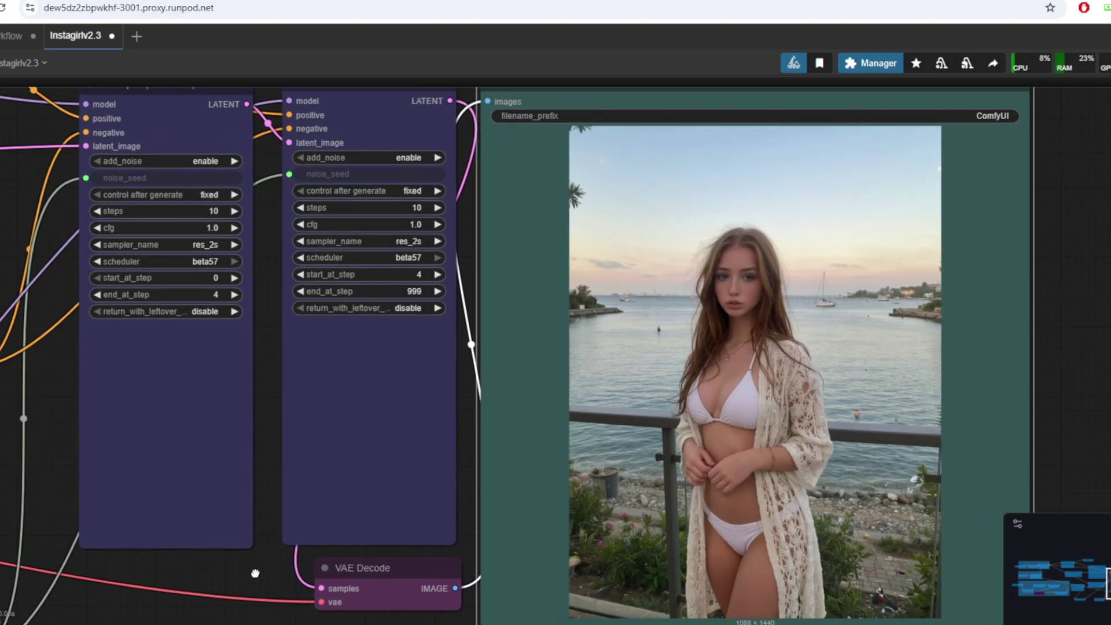
# Add 'with glasses' after the character's name in the Positive Prompt
pyautogui.moveTo(27, 408); pyautogui.dragTo(396, 390)
pyautogui.scroll(5, 397, 390)
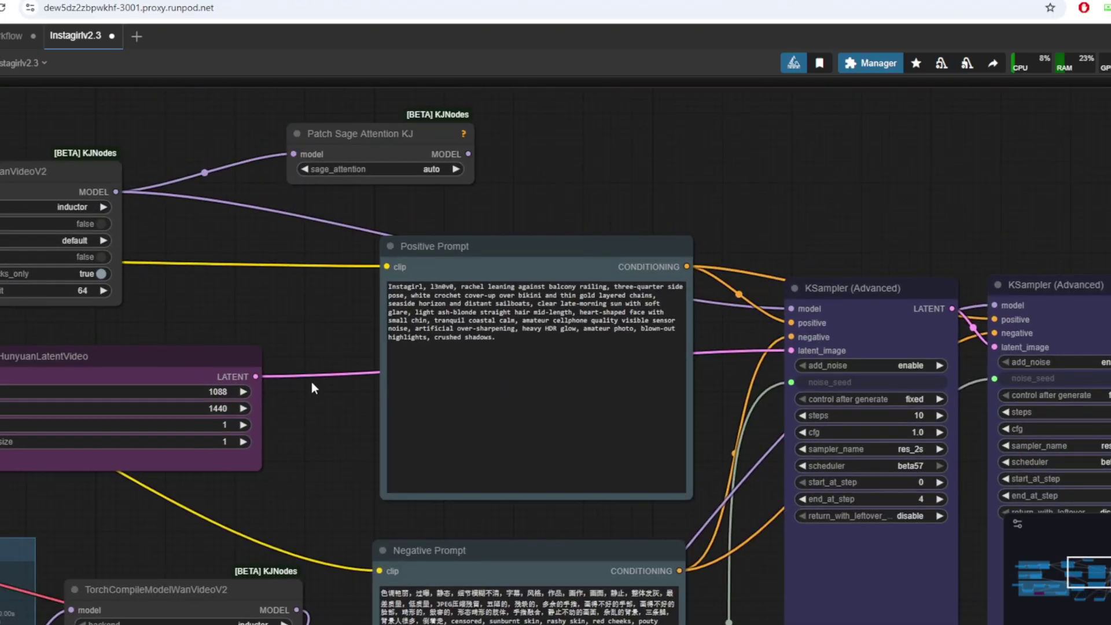
pyautogui.click(515, 271)
pyautogui.write('with glas')
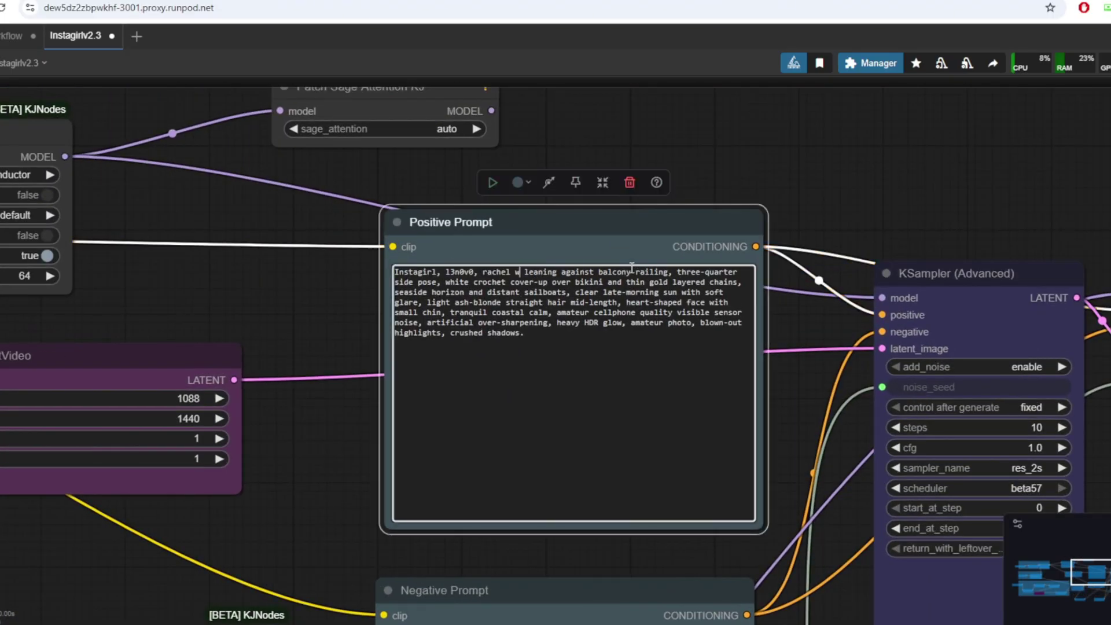
pyautogui.write('ses')
# Set the AI-Toolkit job's Model Architecture to Wan 2.2 (14B)
pyautogui.scroll(-1, 1001, 204)
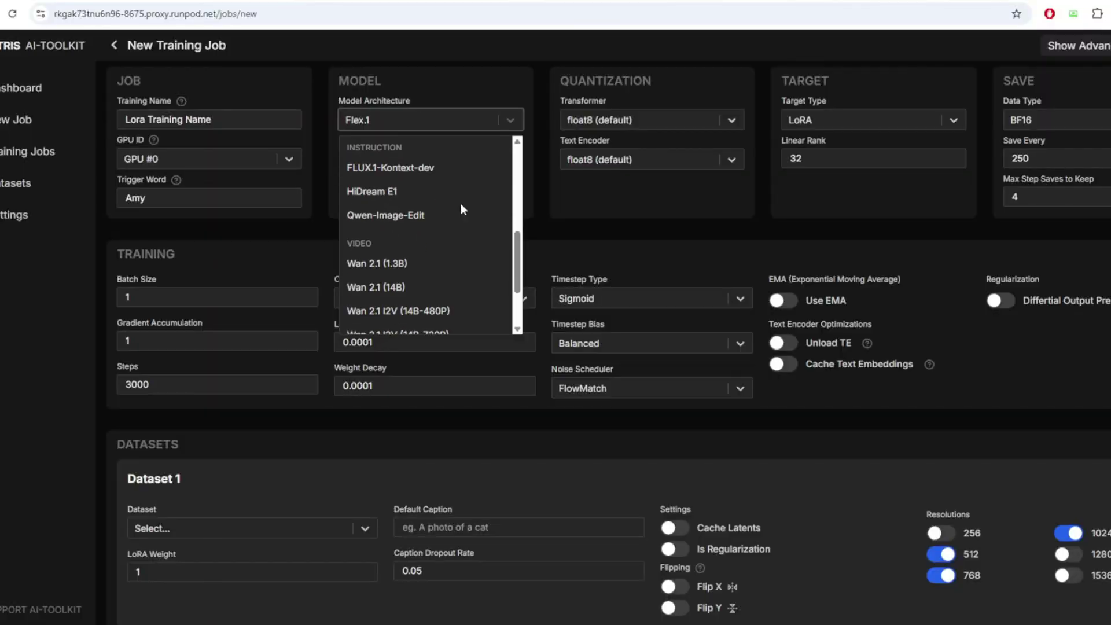
pyautogui.scroll(-2, 462, 210)
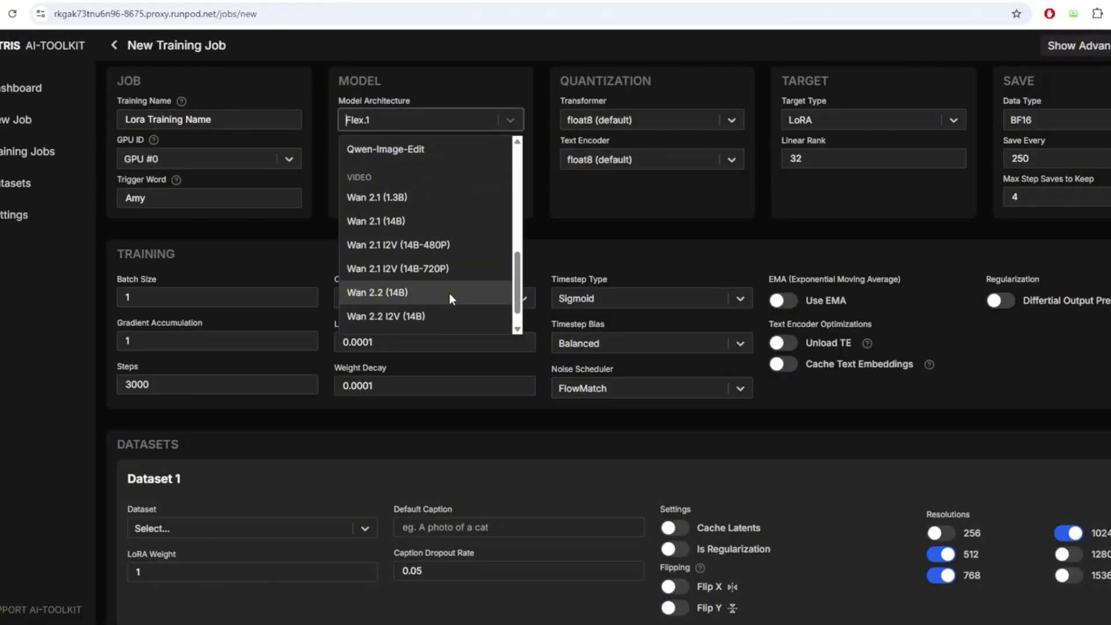
pyautogui.click(386, 293)
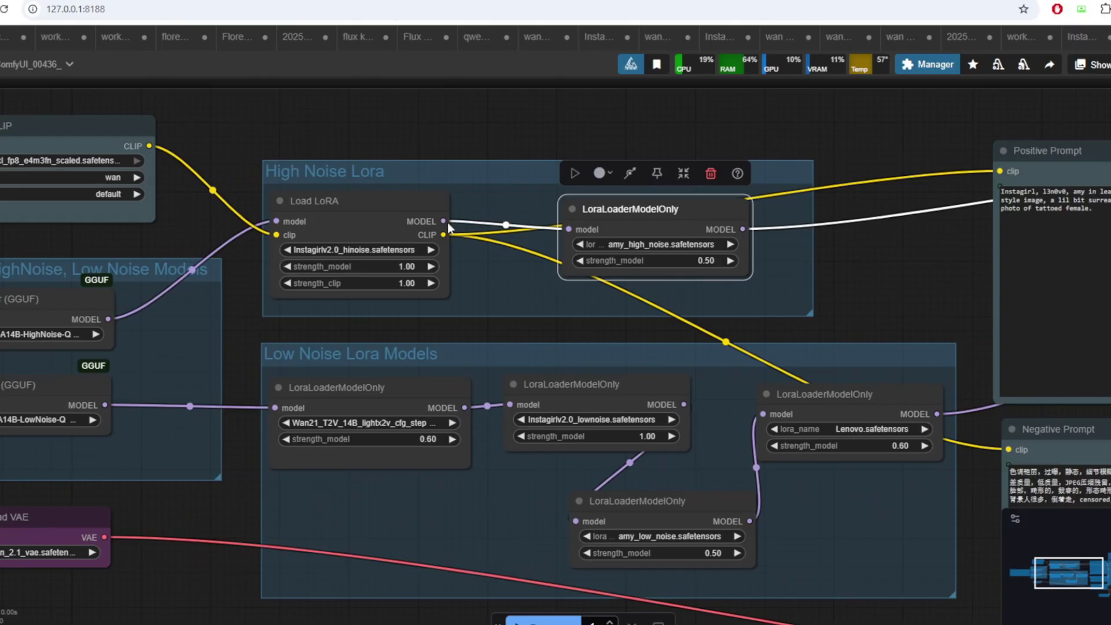
# Inspect the high-noise and low-noise character LoRA loader nodes
pyautogui.click(442, 200)
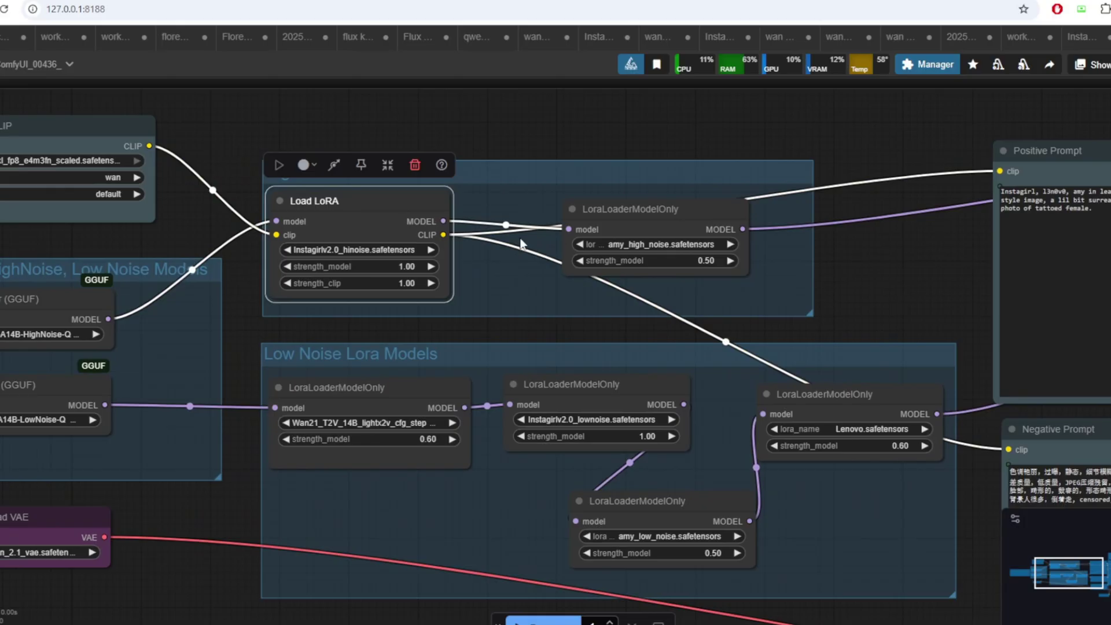
pyautogui.click(638, 199)
pyautogui.click(694, 513)
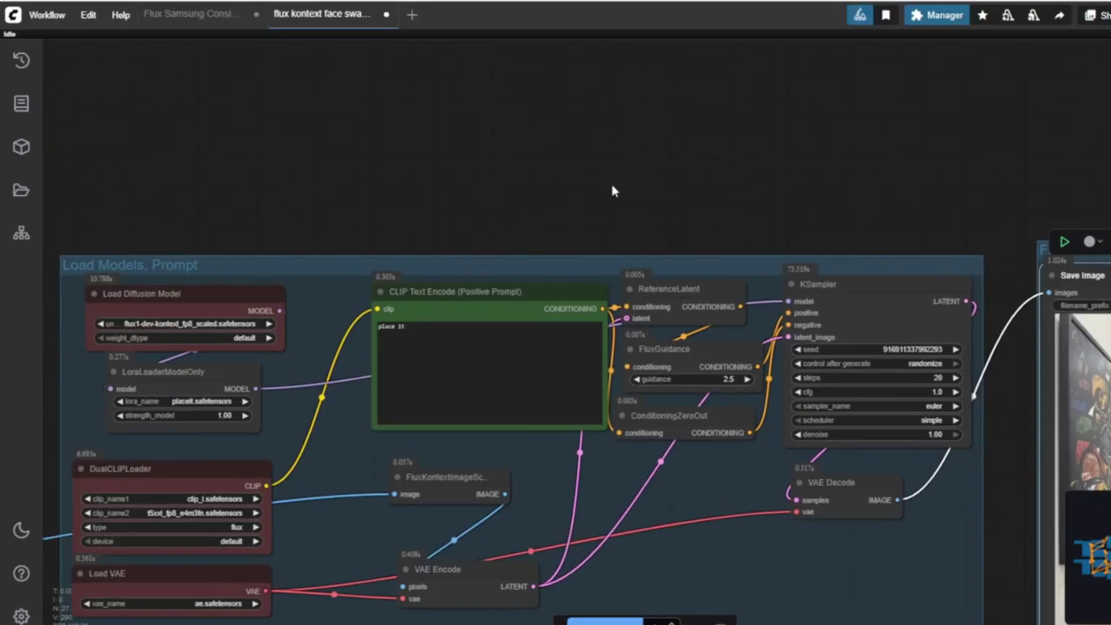
pyautogui.hscroll(-10, 615, 186)
pyautogui.scroll(5, 547, 292)
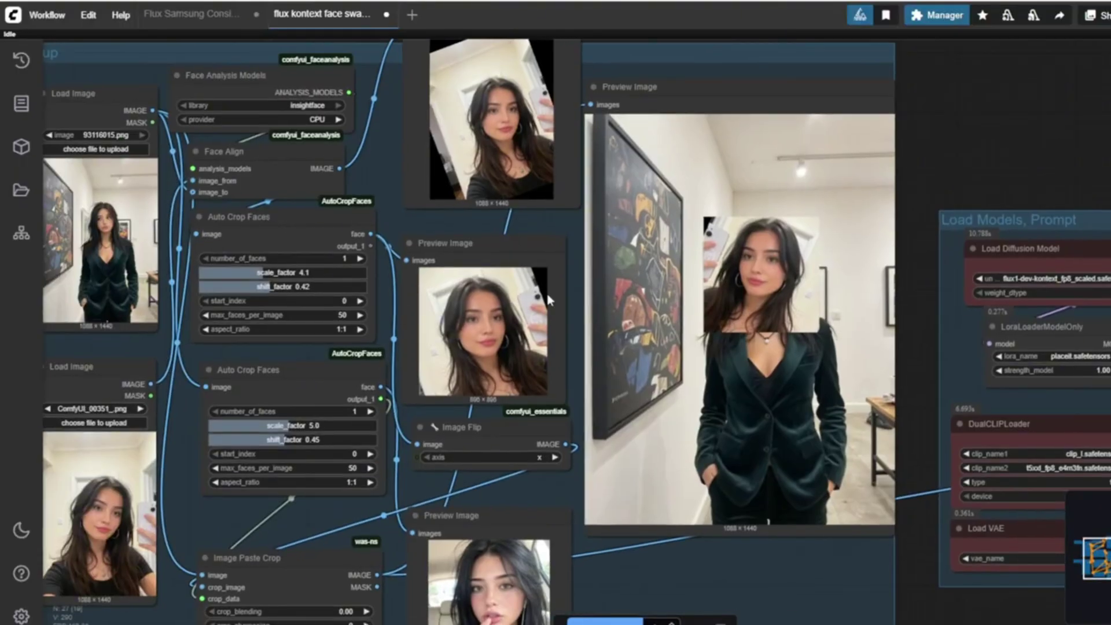
pyautogui.scroll(1, 403, 304)
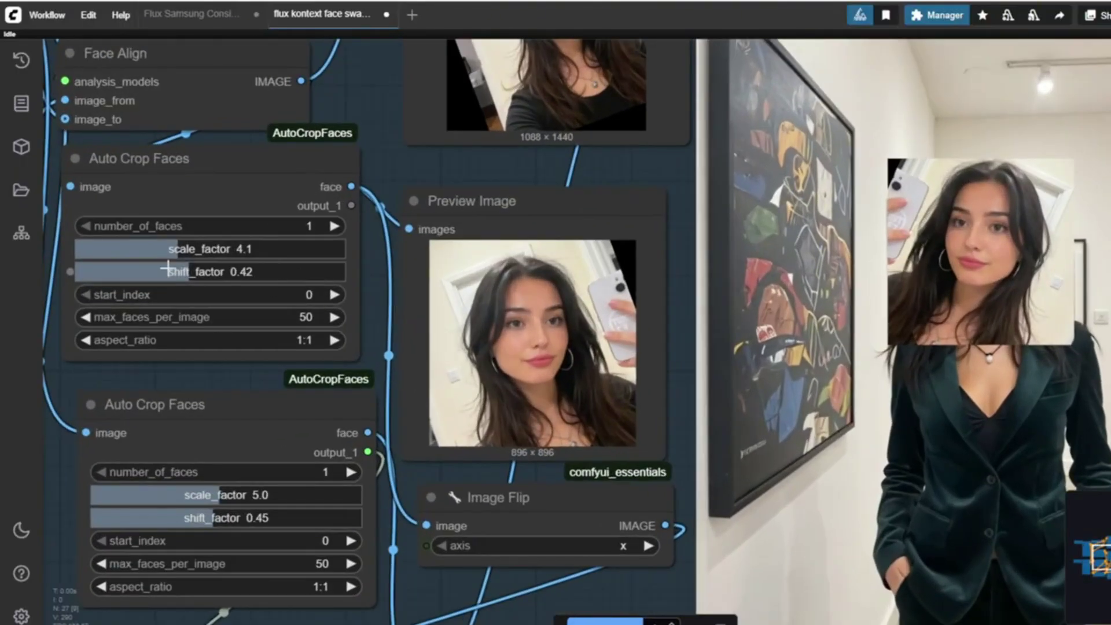
# Queue the face-swap workflow with Ctrl+Enter and enlarge the uploaded composite image
pyautogui.hotkey('ctrl', 'Return')
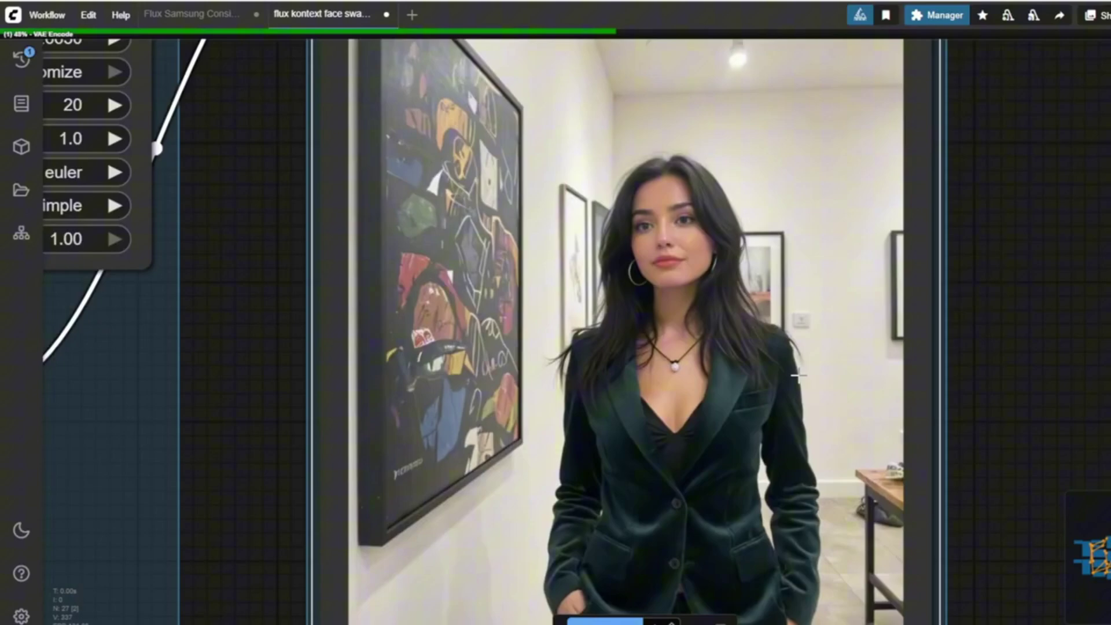
pyautogui.scroll(-3, 917, 397)
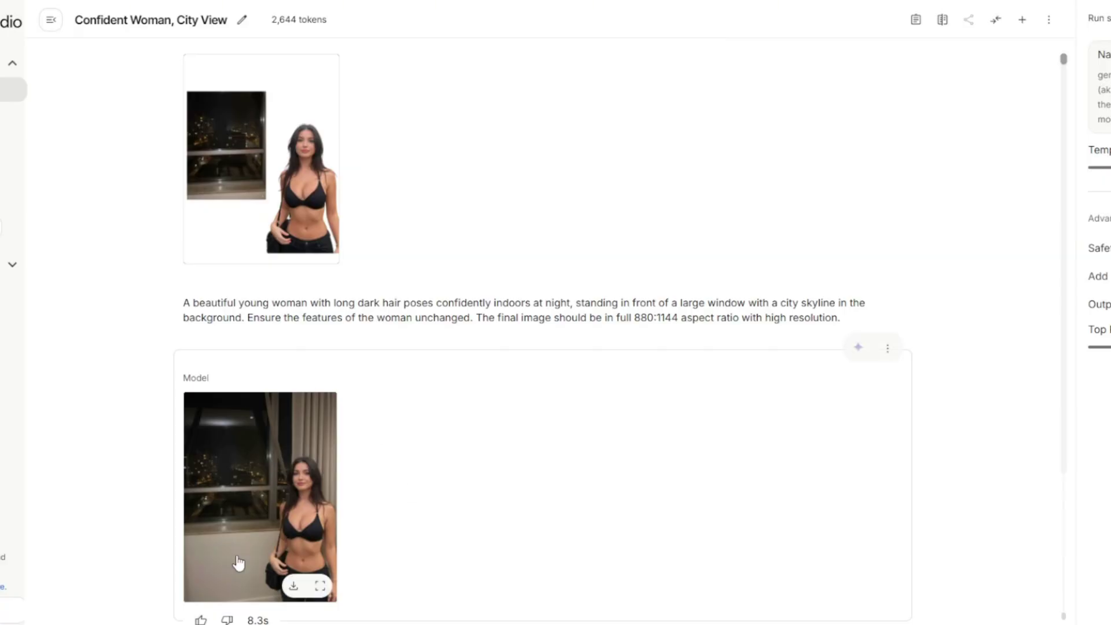
pyautogui.click(276, 211)
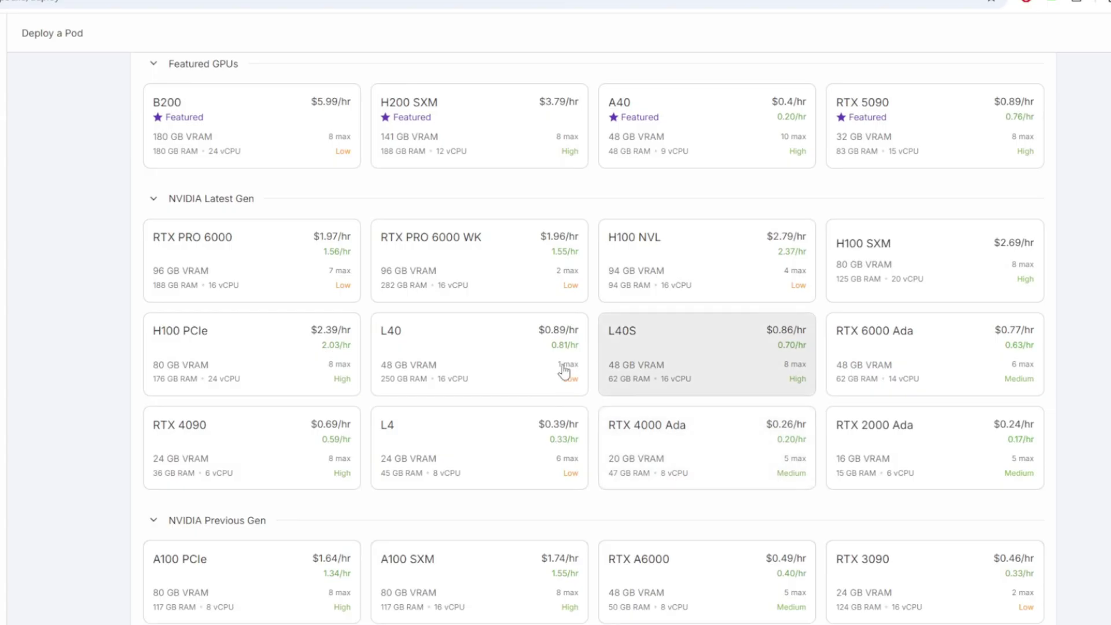
pyautogui.scroll(-4, 565, 372)
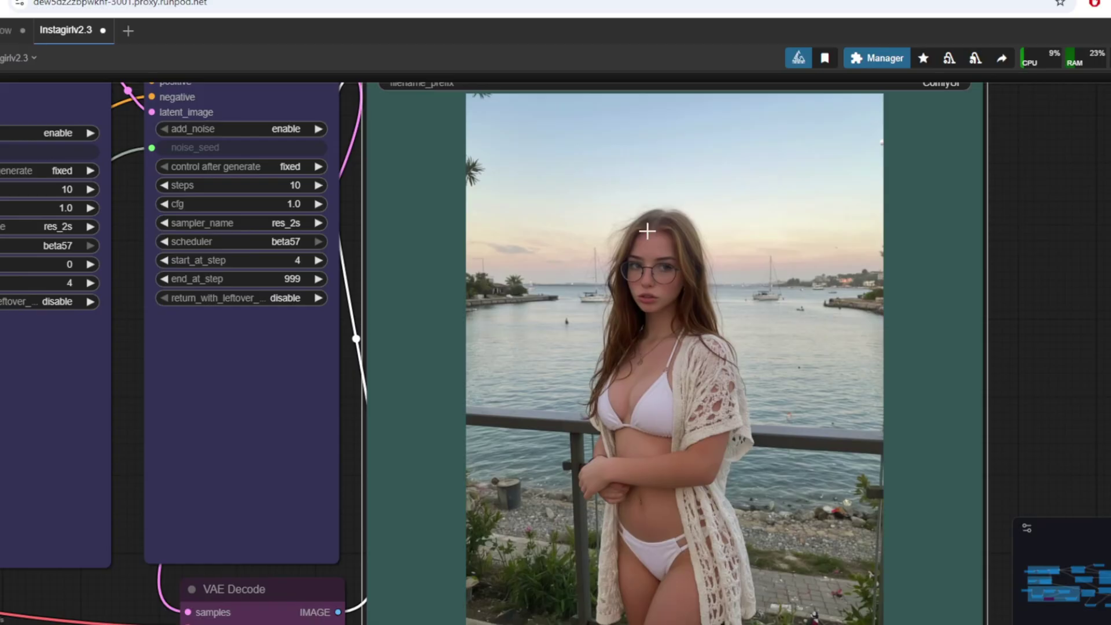
# Select the whole captioning request message in the chat
pyautogui.scroll(-2, 1004, 392)
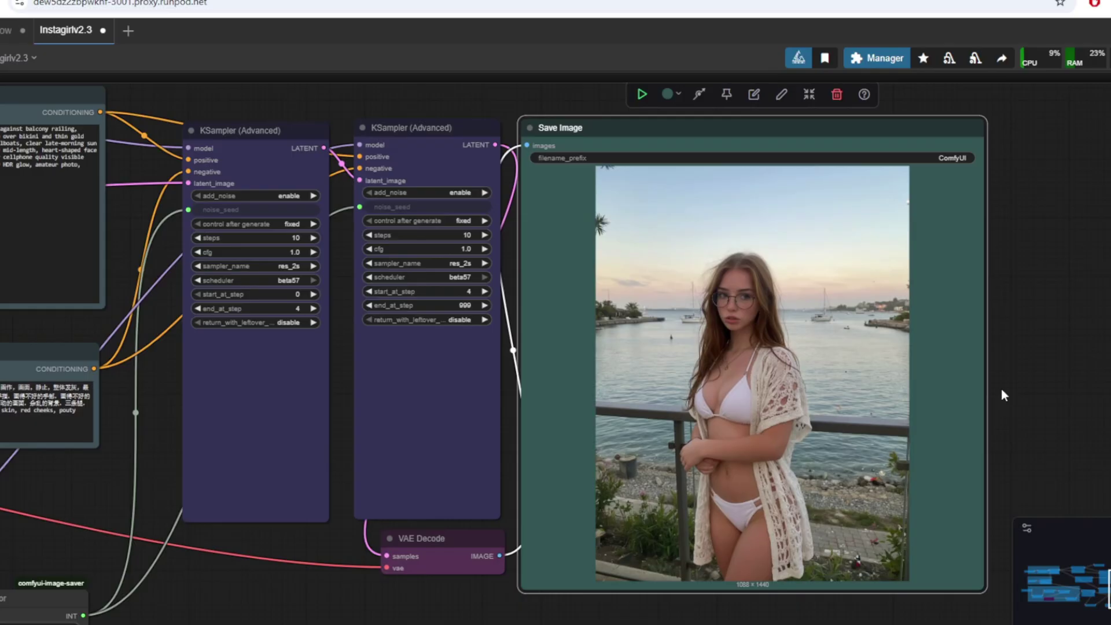
pyautogui.scroll(2, 833, 301)
pyautogui.scroll(10, 833, 300)
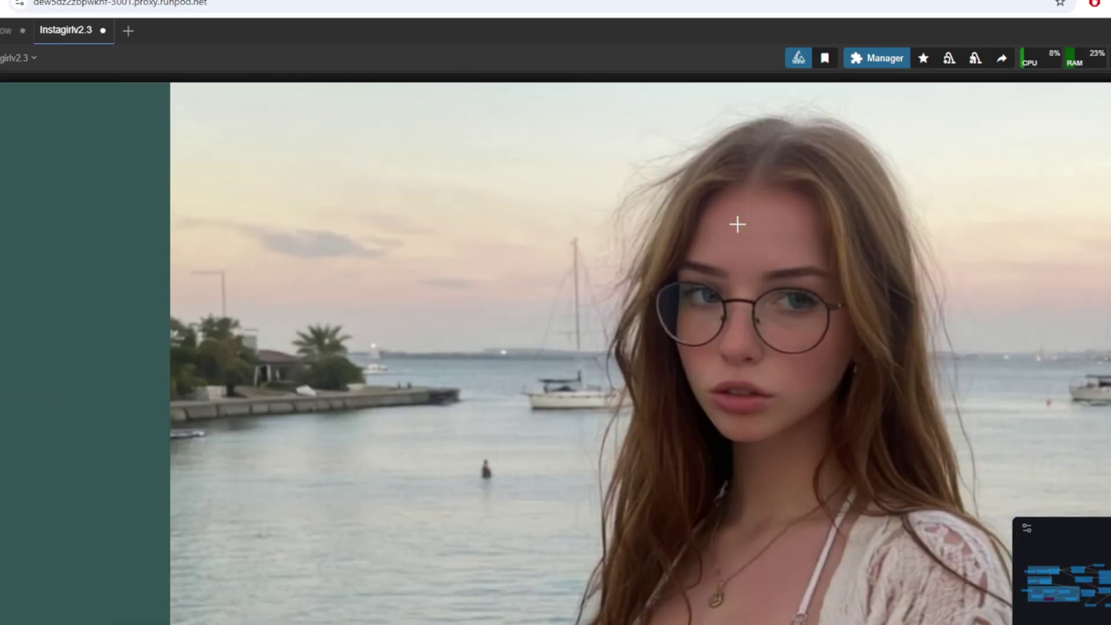
pyautogui.scroll(-12, 849, 329)
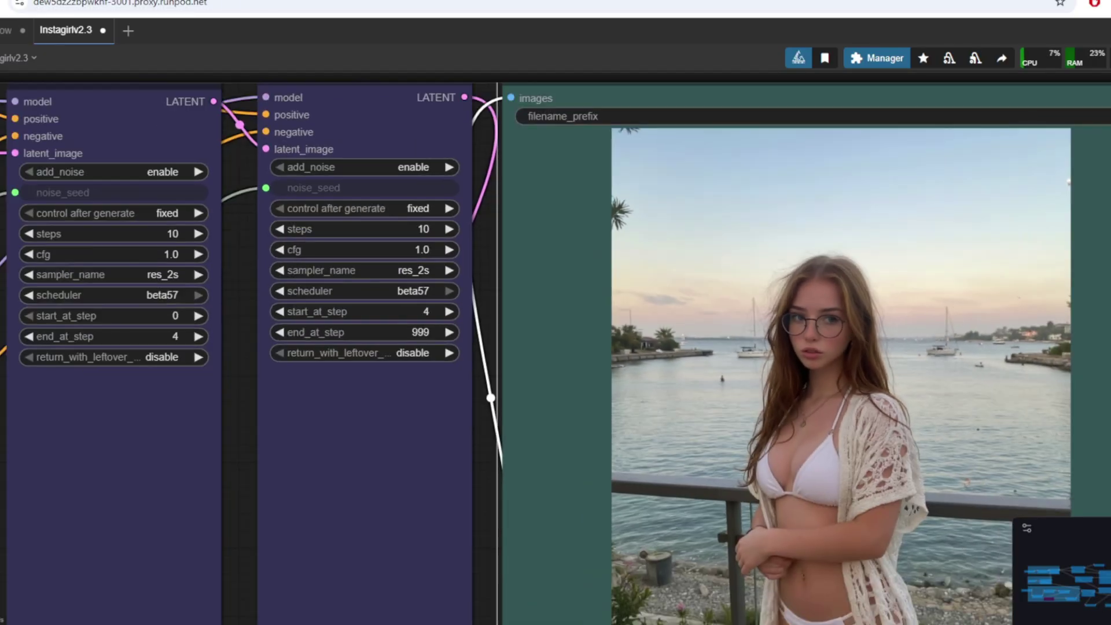
pyautogui.scroll(2, 1107, 265)
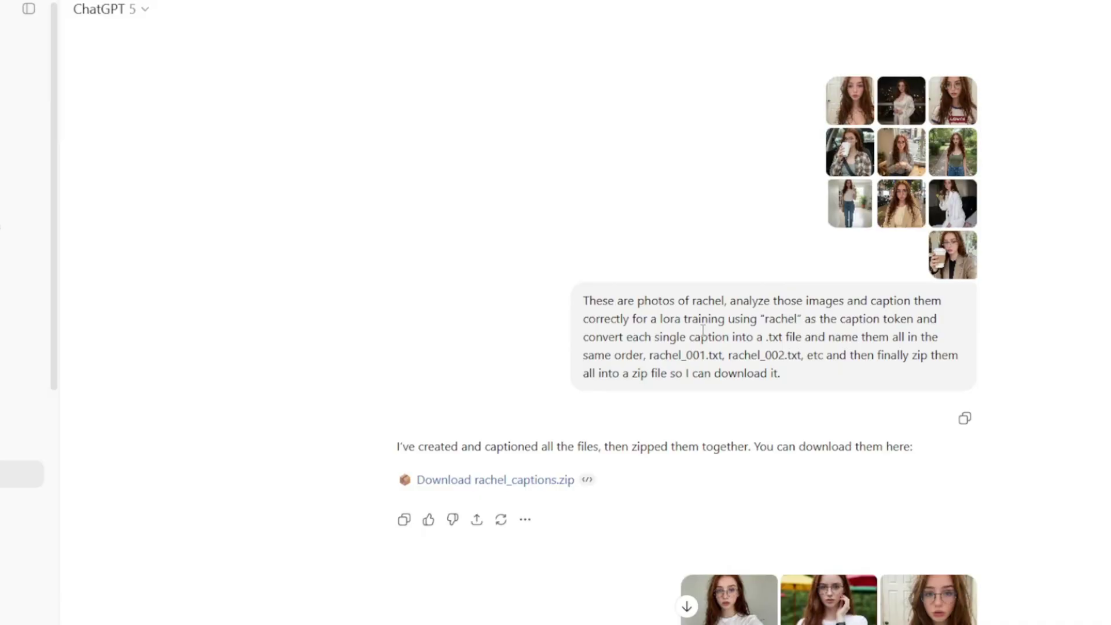
pyautogui.moveTo(583, 301); pyautogui.dragTo(831, 410)
# Preview the white T-shirt selfie, then deselect Flux to show the workflow folder summary
pyautogui.scroll(-3, 896, 432)
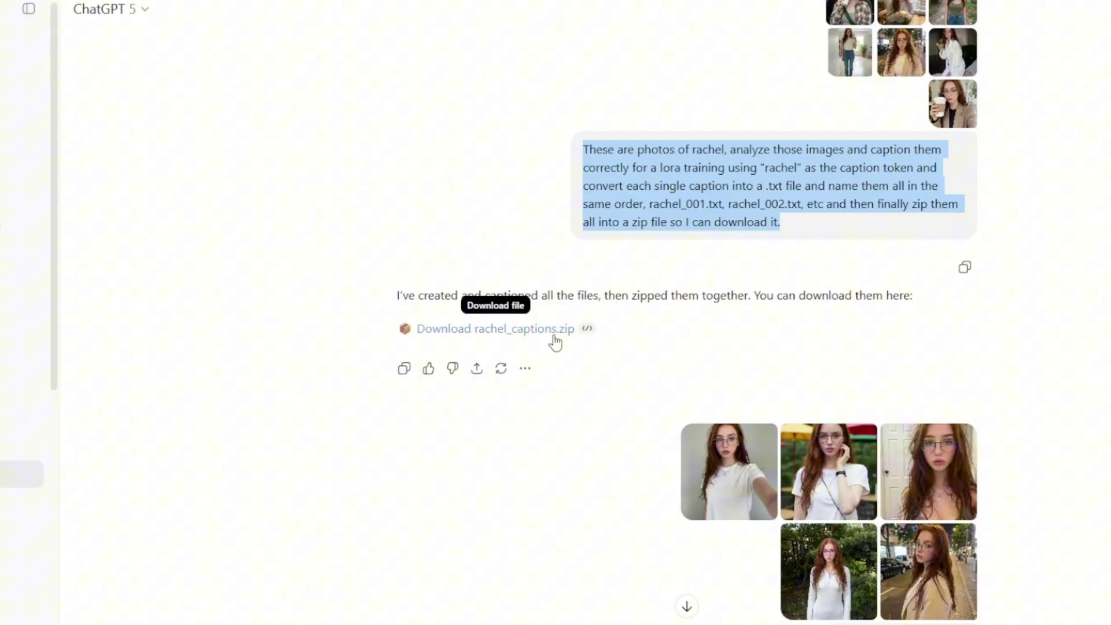
pyautogui.scroll(-3, 553, 342)
pyautogui.click(729, 319)
pyautogui.press('Escape')
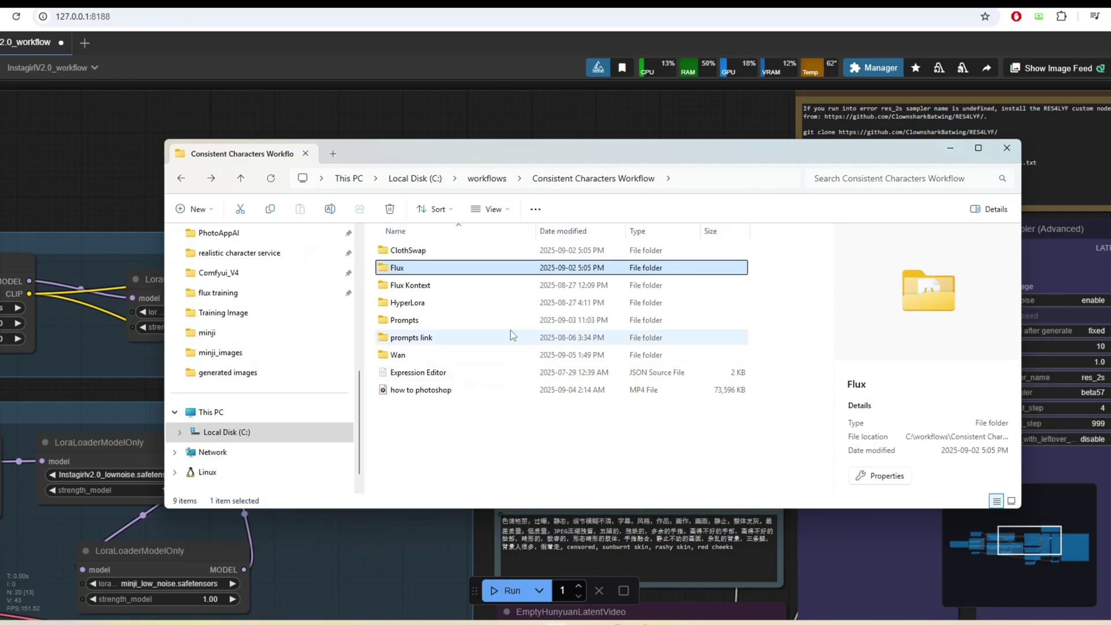
pyautogui.click(657, 454)
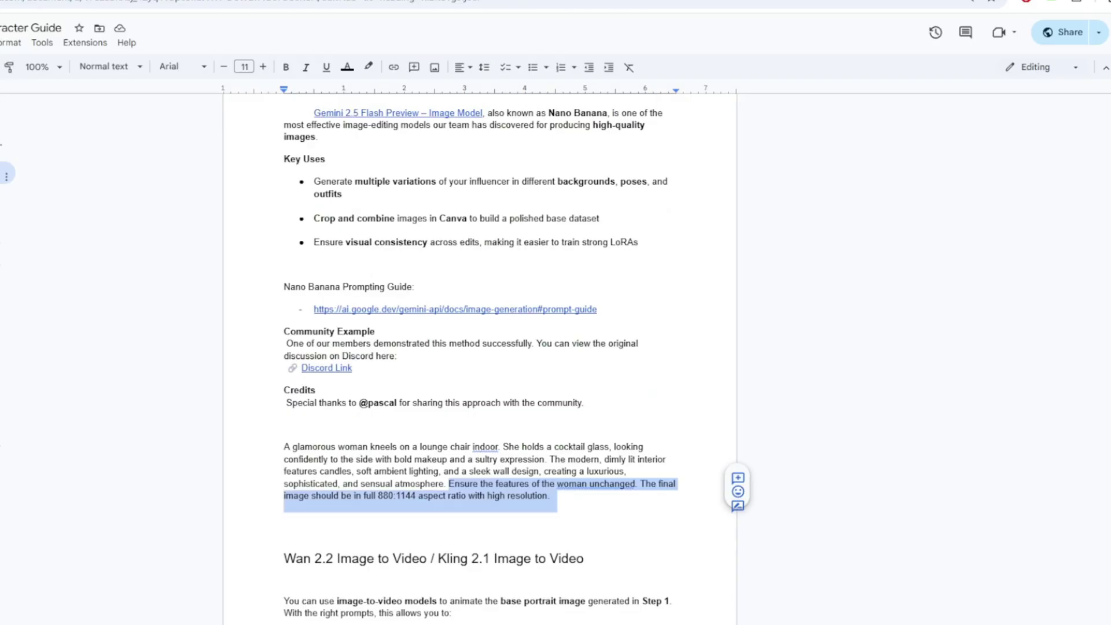
pyautogui.scroll(20, 468, 112)
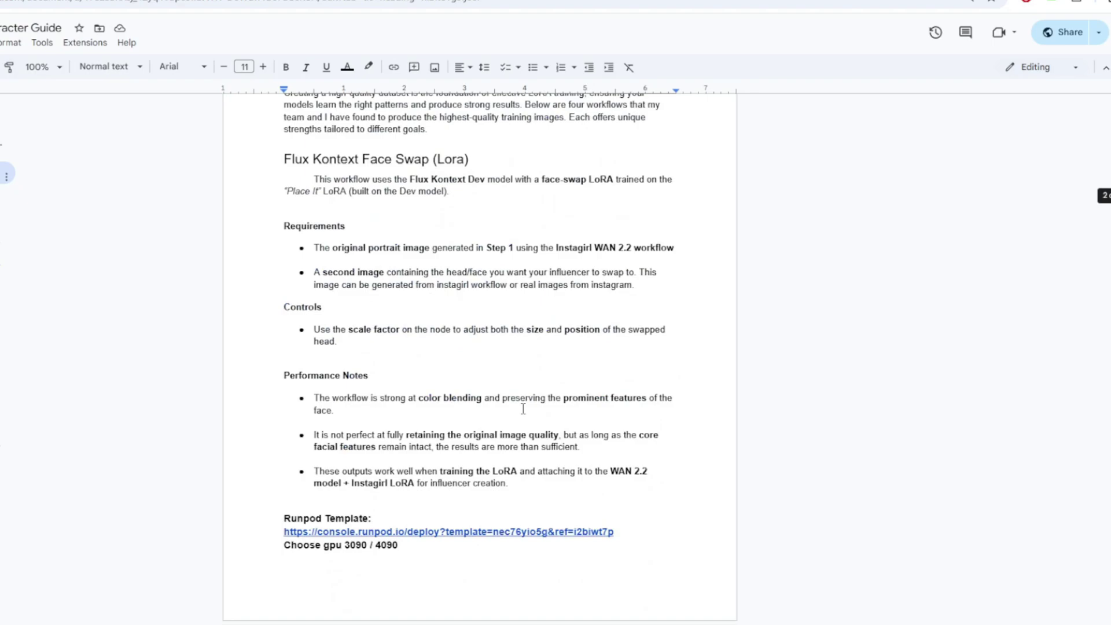
pyautogui.scroll(6, 523, 409)
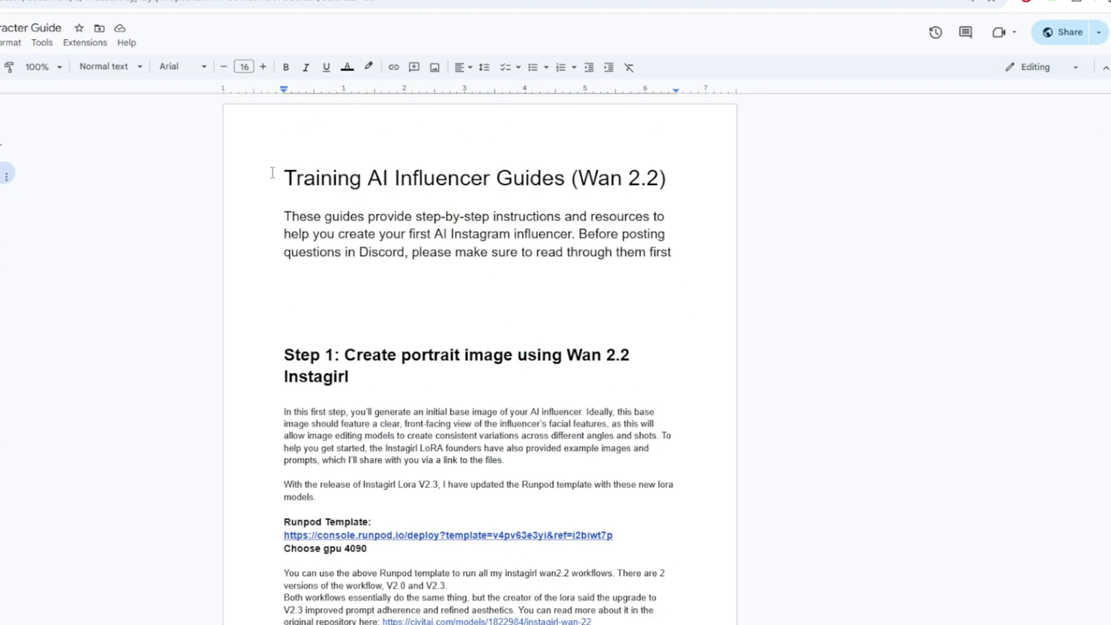
pyautogui.moveTo(272, 173); pyautogui.dragTo(674, 253)
pyautogui.click(474, 302)
pyautogui.scroll(-7, 451, 312)
pyautogui.scroll(-13, 398, 327)
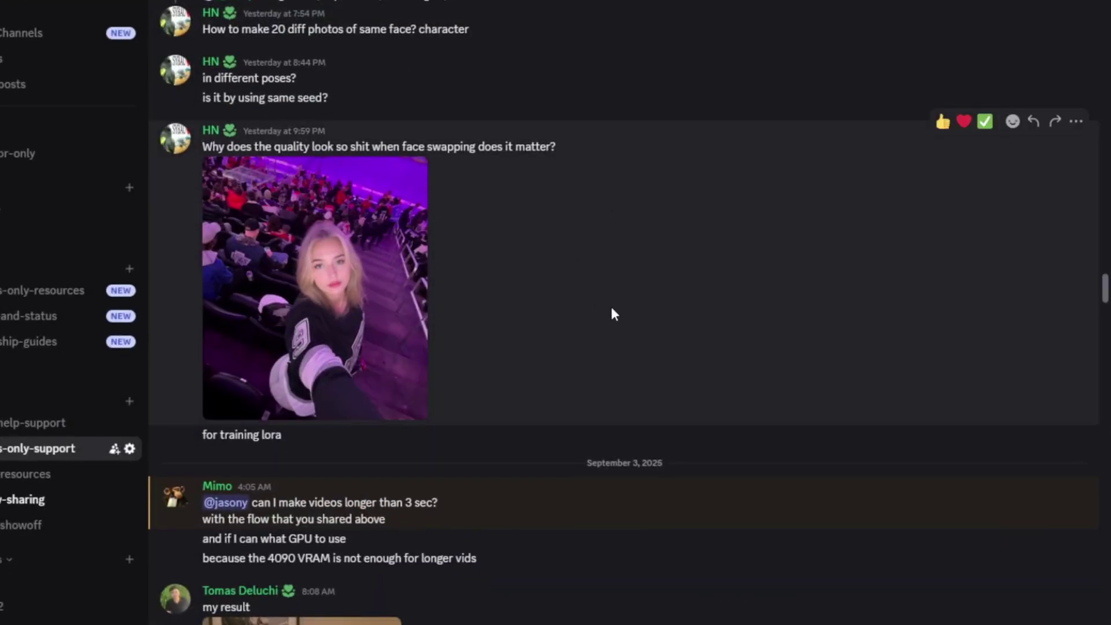
pyautogui.scroll(20, 602, 347)
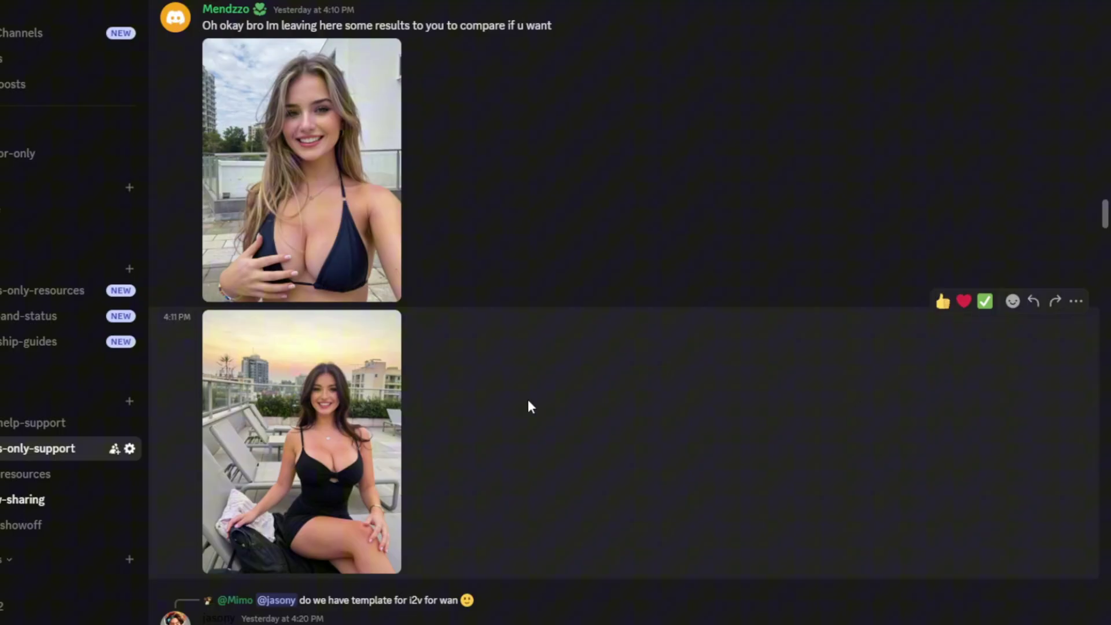
pyautogui.scroll(-18, 527, 399)
pyautogui.scroll(-10, 631, 405)
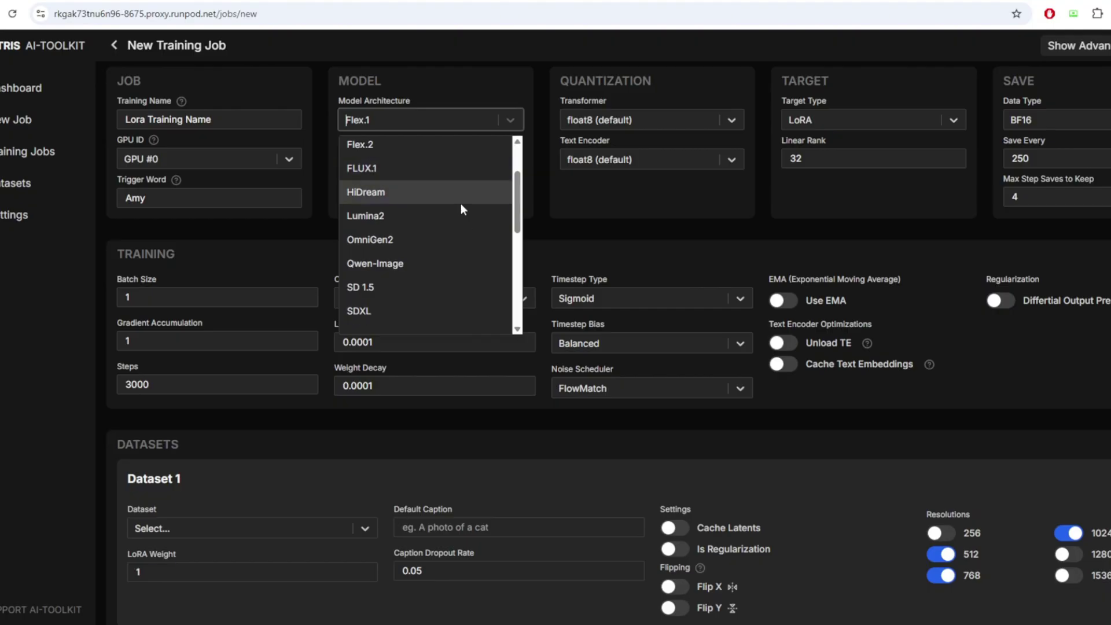
# Pick Wan 2.2 (14B) among the video model architectures, then start a New Job form
pyautogui.scroll(-3, 460, 203)
pyautogui.scroll(-1, 462, 211)
pyautogui.scroll(-1, 460, 249)
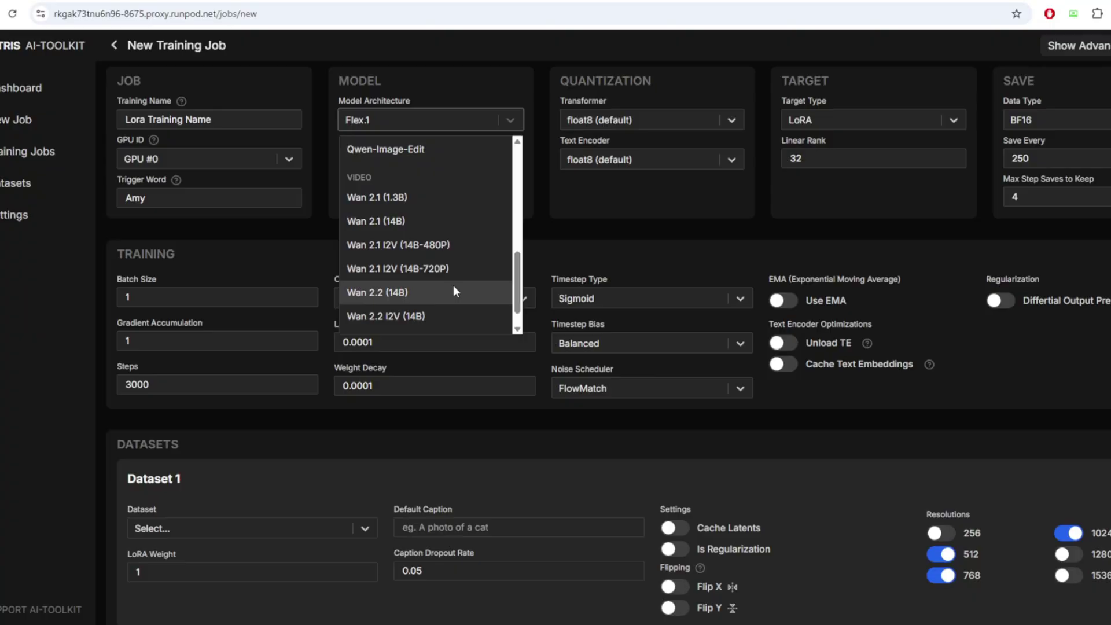
pyautogui.click(386, 293)
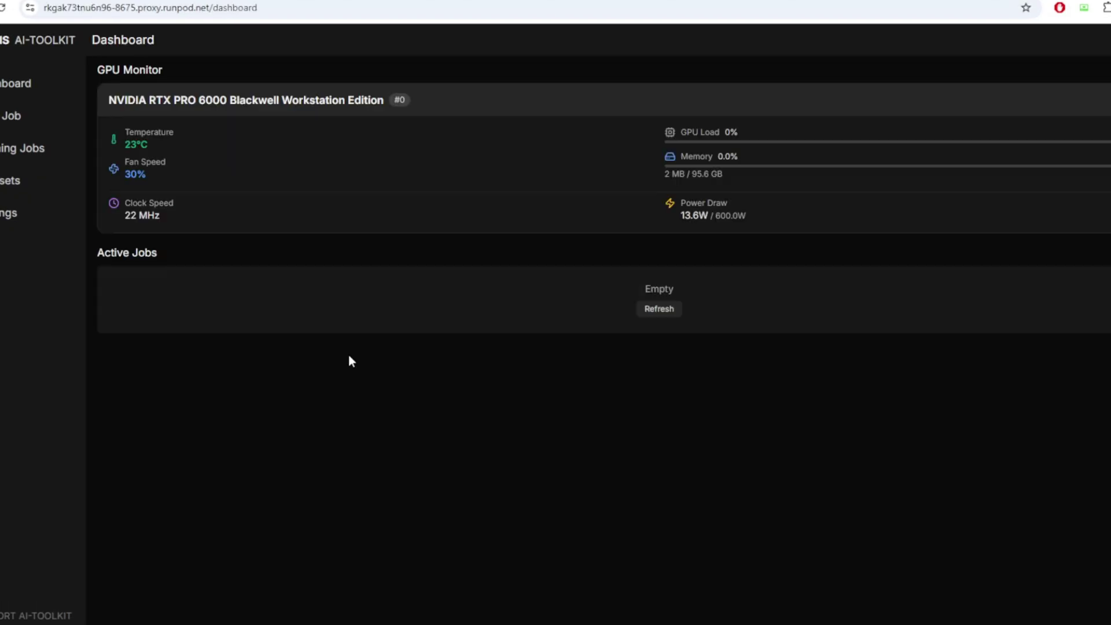
pyautogui.click(5, 118)
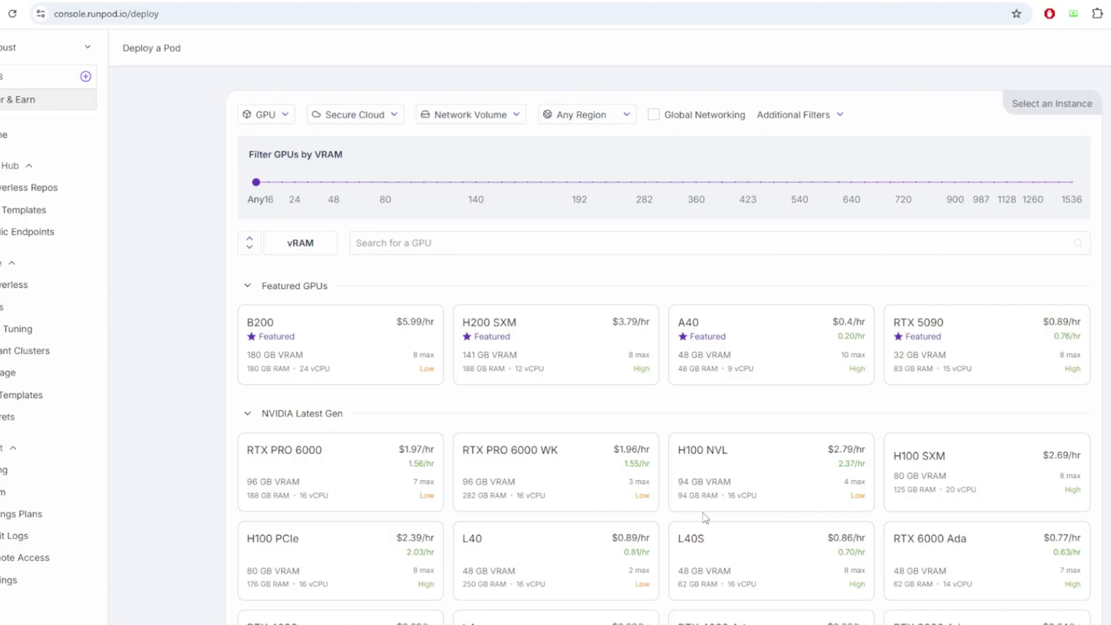
# Choose the RTX PRO 6000 WK GPU, review the pod pricing, and run install_ai_toolkit.bat
pyautogui.scroll(-3, 675, 538)
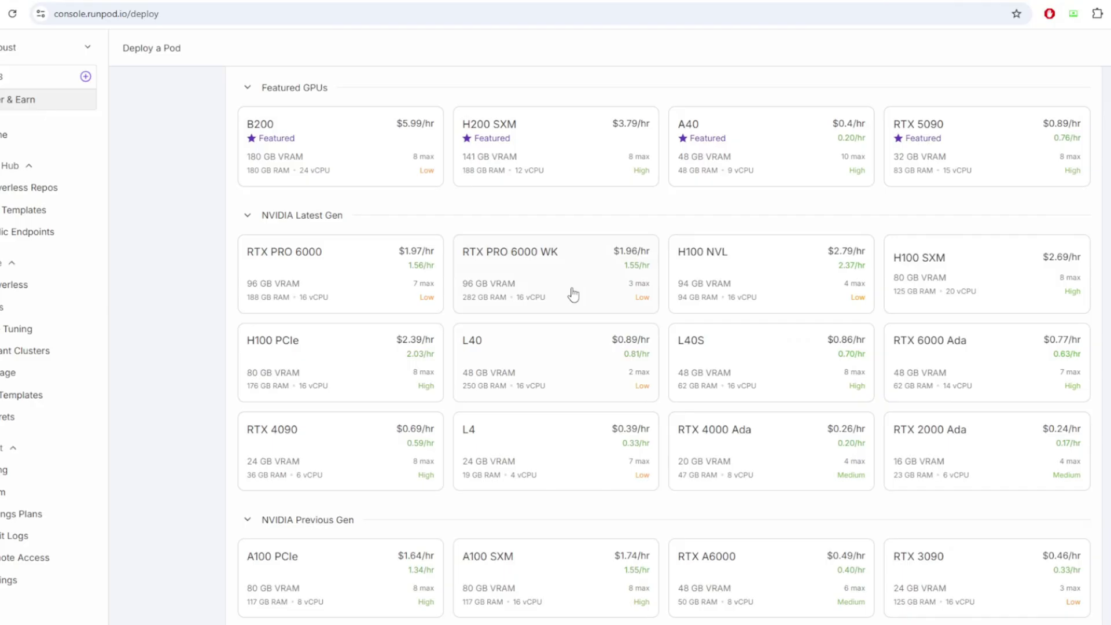
pyautogui.click(559, 268)
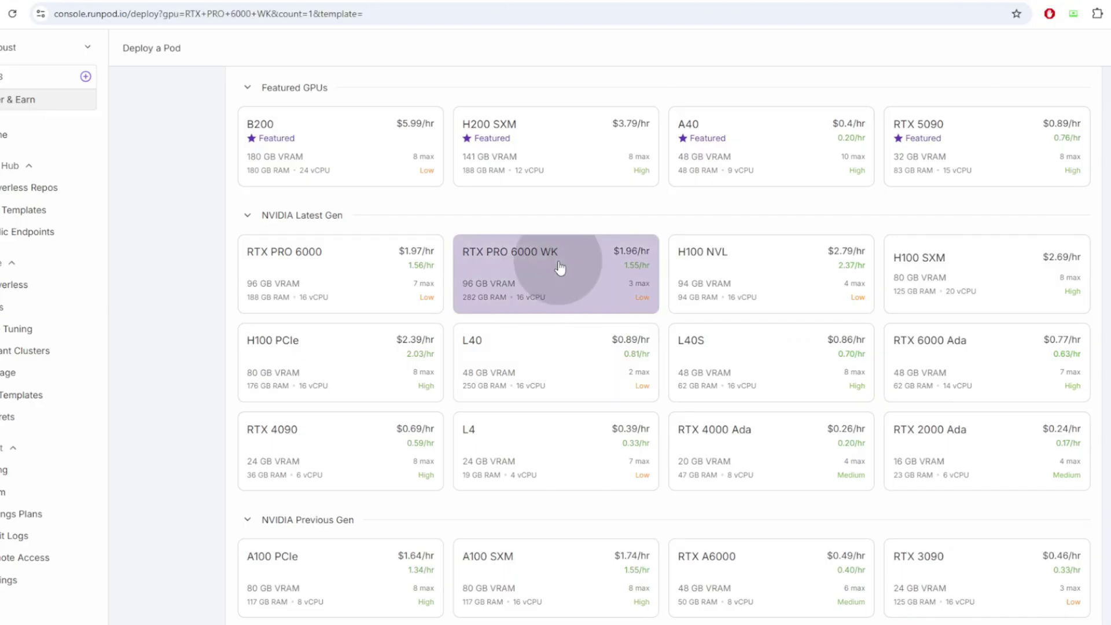
pyautogui.scroll(-4, 757, 437)
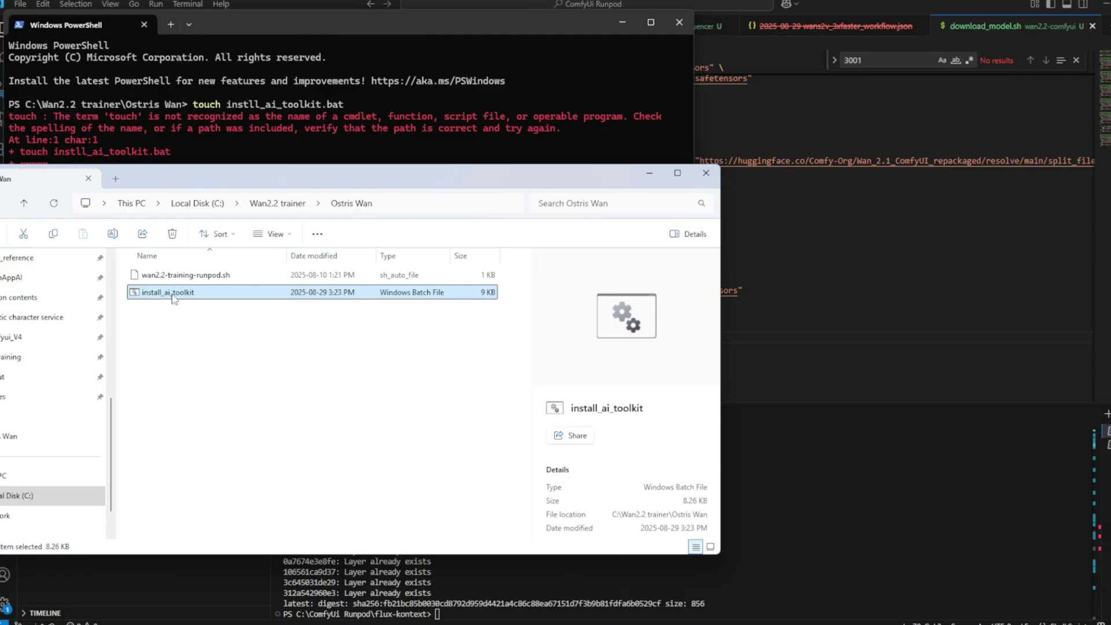
pyautogui.doubleClick(168, 292)
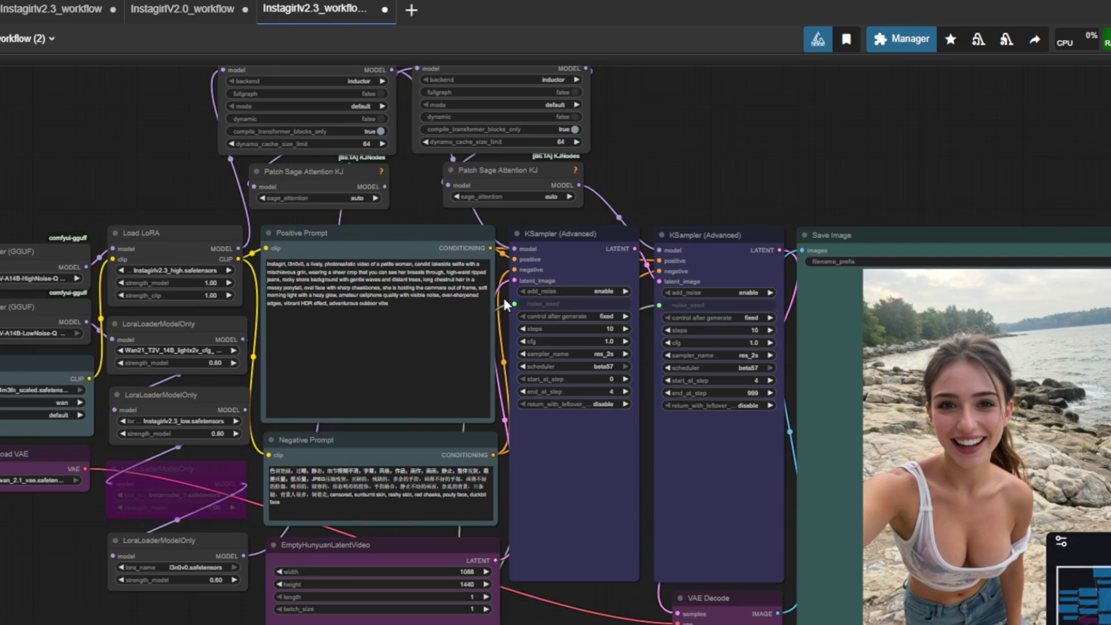
# Select the Save Image portrait, then browse example images on Civitai's Instagirl WAN 2.2 LoRA page
pyautogui.click(965, 244)
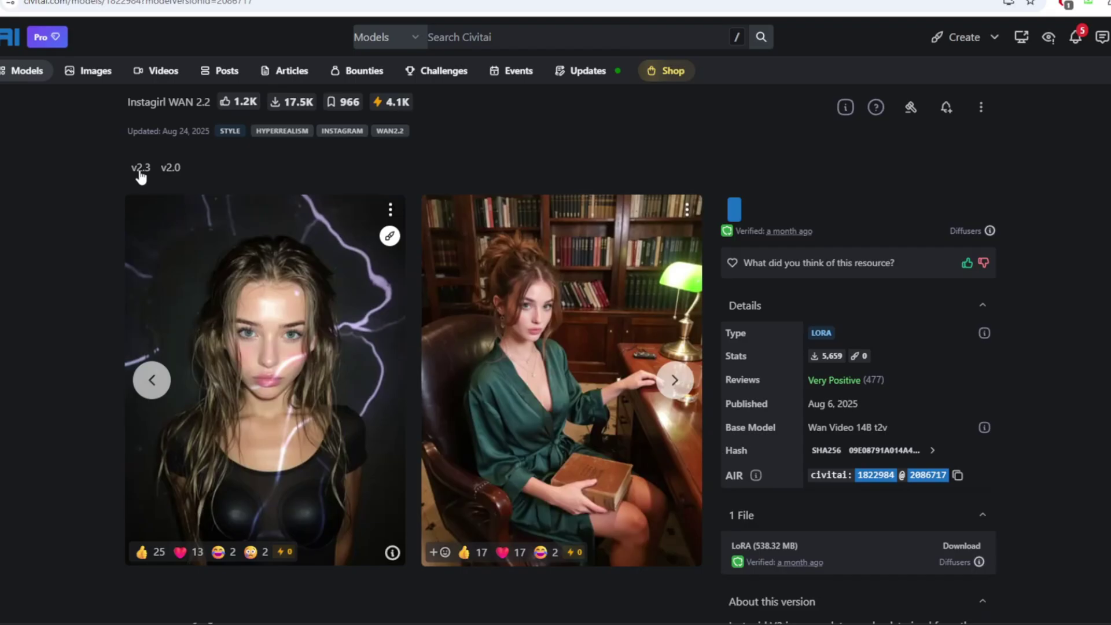
pyautogui.click(171, 167)
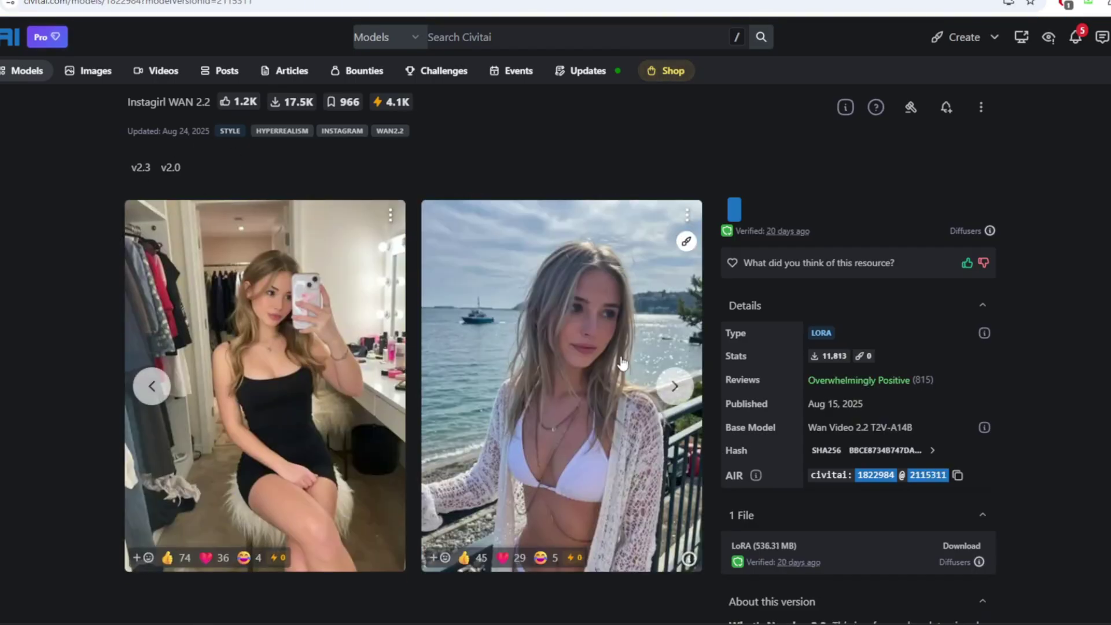
pyautogui.click(674, 387)
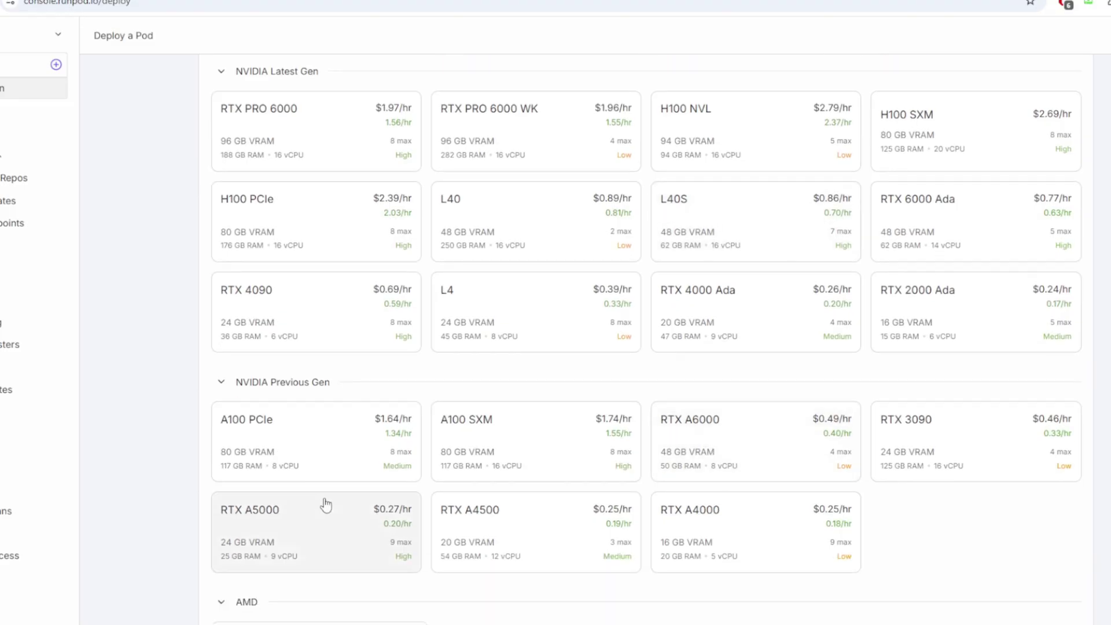
# Switch the pod to an RTX 4090 and browse the Explore Pod Templates catalogue
pyautogui.scroll(1, 295, 457)
pyautogui.click(303, 401)
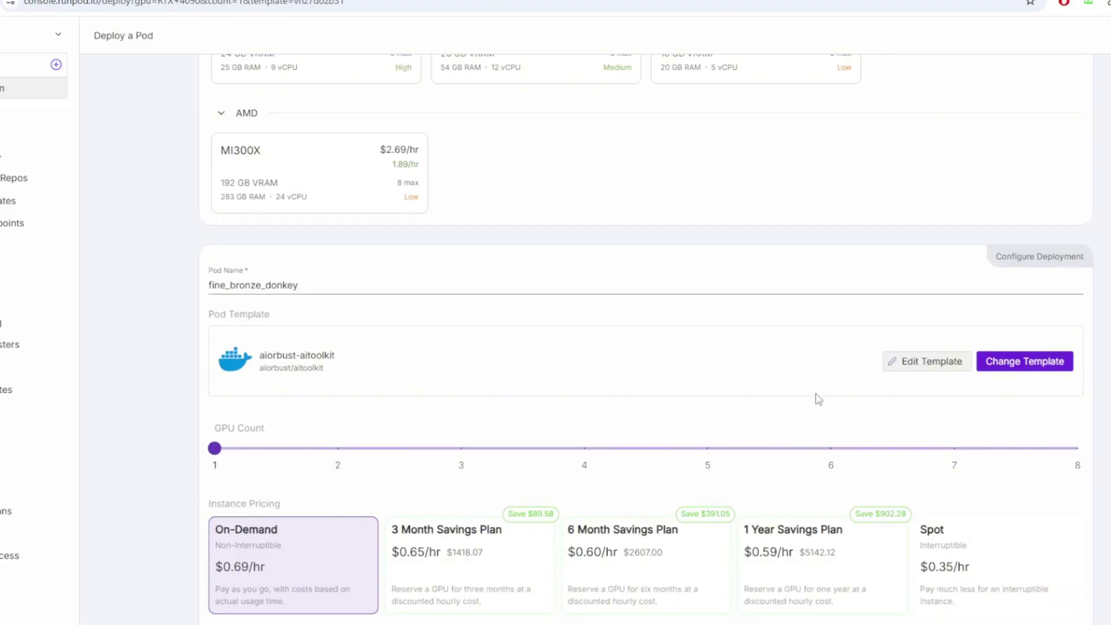
pyautogui.click(1019, 364)
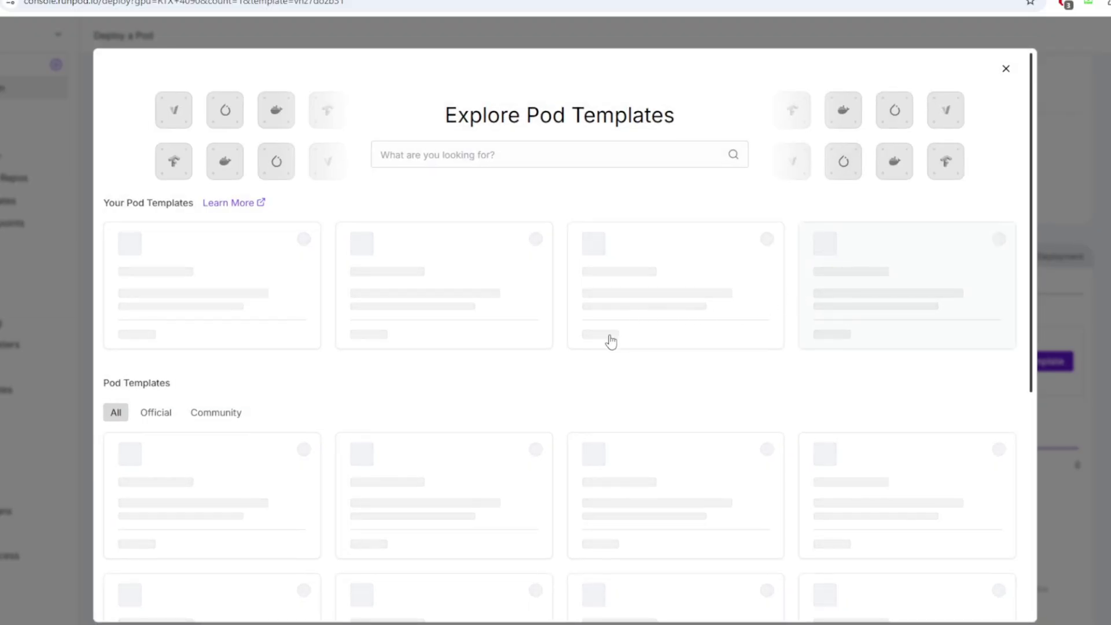
pyautogui.scroll(-1, 613, 353)
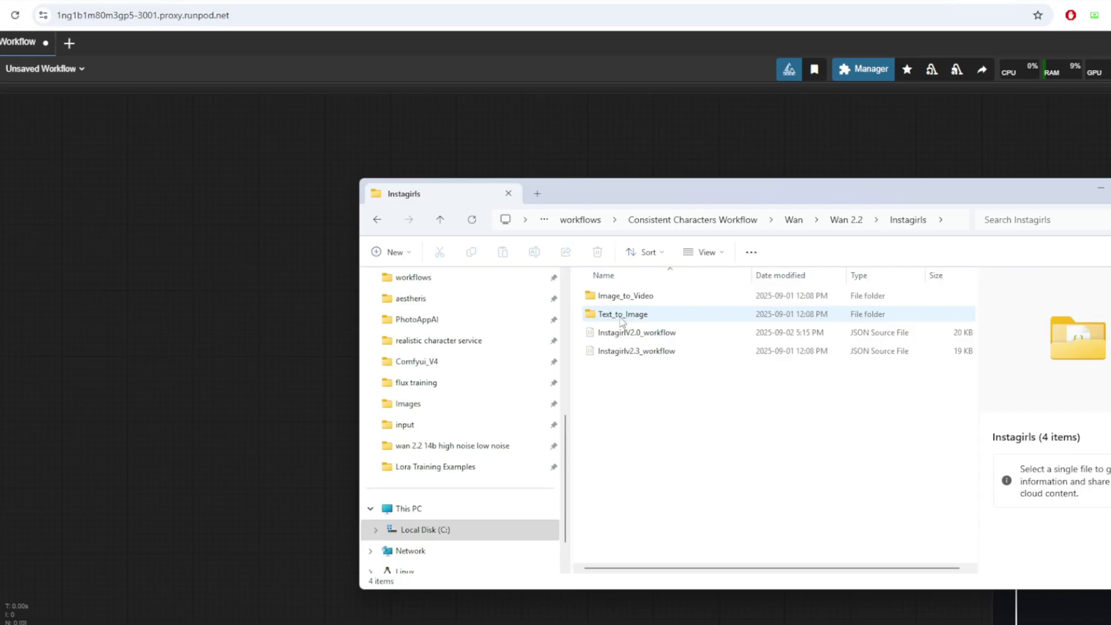
# Drag Instagirlv2.3_workflow.json onto the ComfyUI canvas and list the Load LoRA files
pyautogui.click(637, 351)
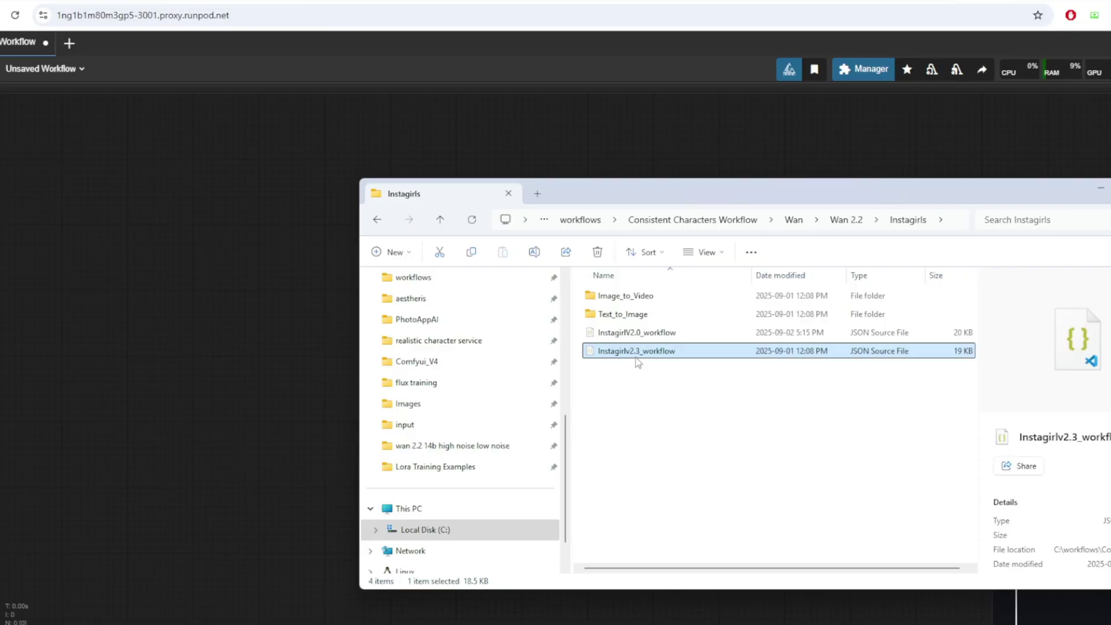
pyautogui.moveTo(637, 352); pyautogui.dragTo(300, 336)
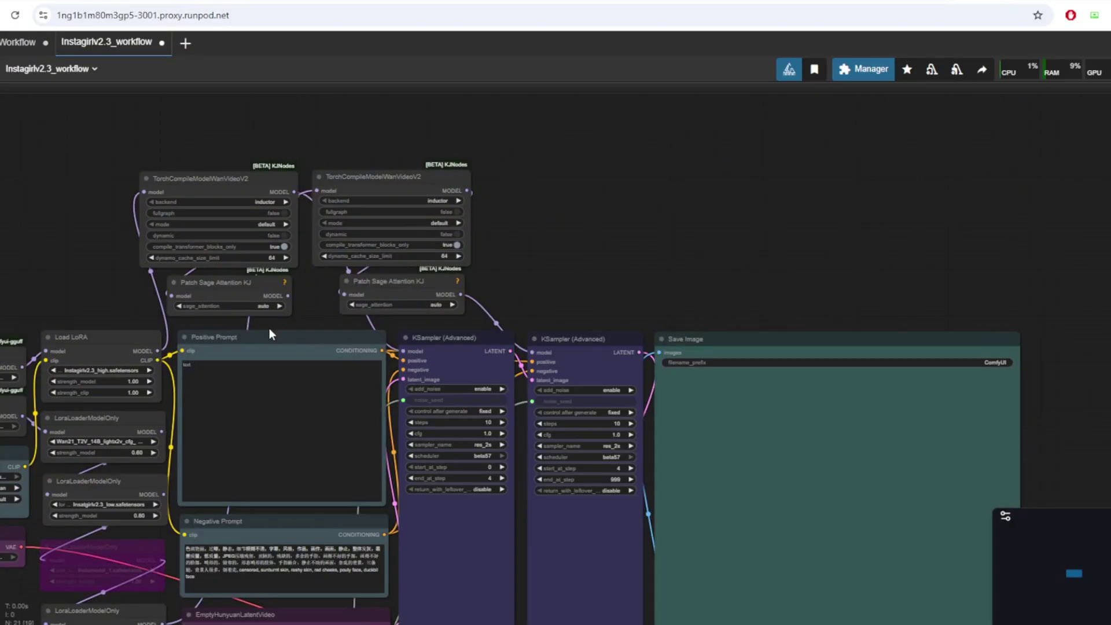
pyautogui.scroll(6, 443, 257)
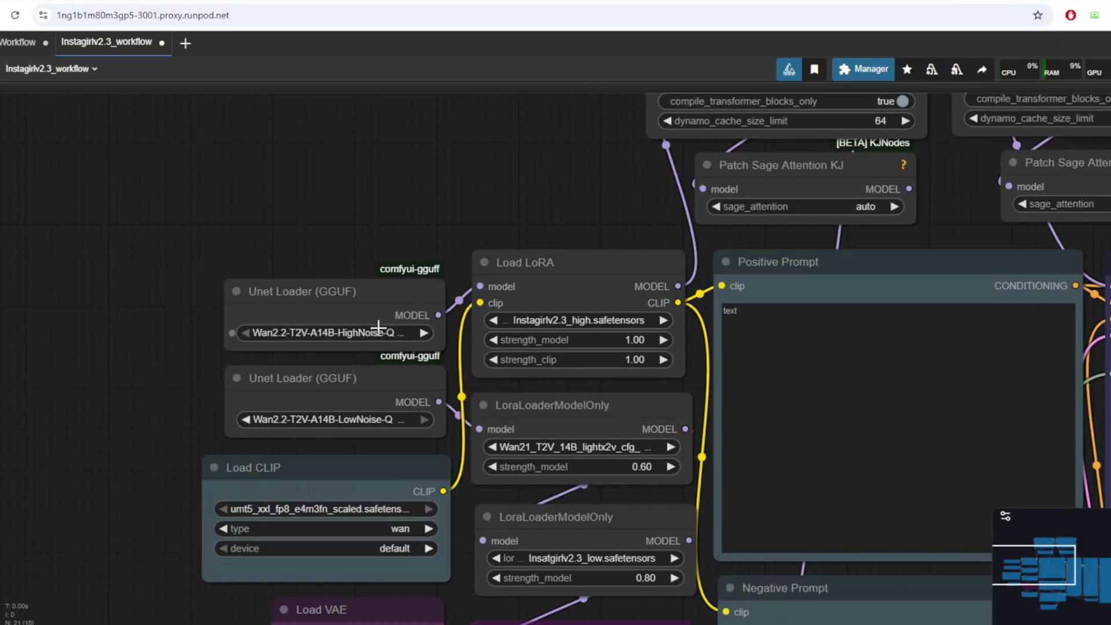
pyautogui.click(569, 320)
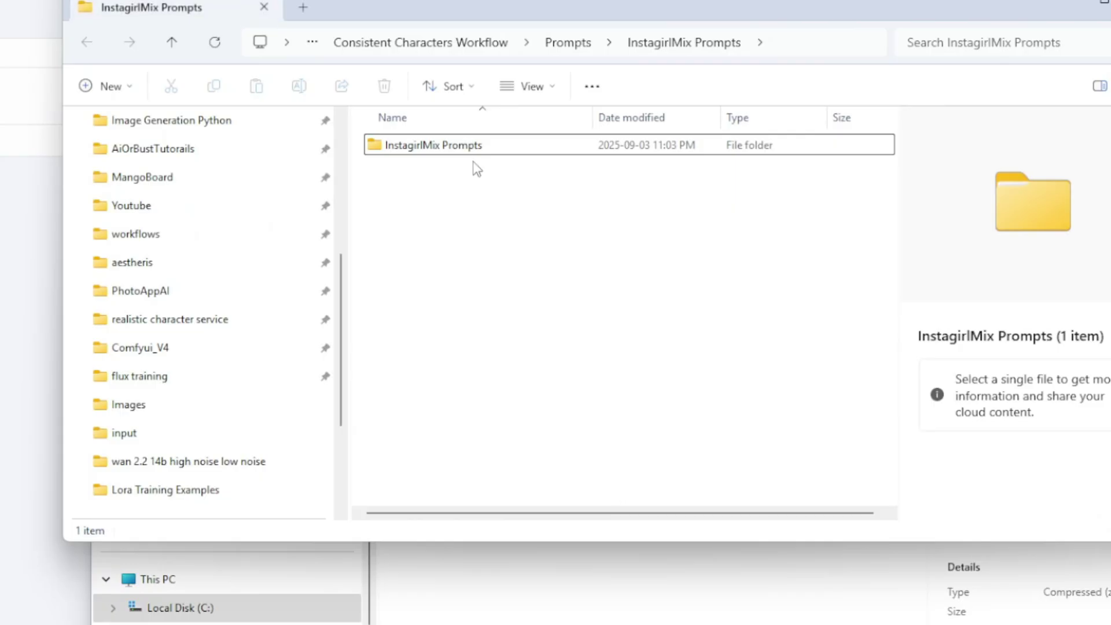
# Browse the InstagirlMix Prompts folder images and open ComfyUI_00463
pyautogui.doubleClick(471, 151)
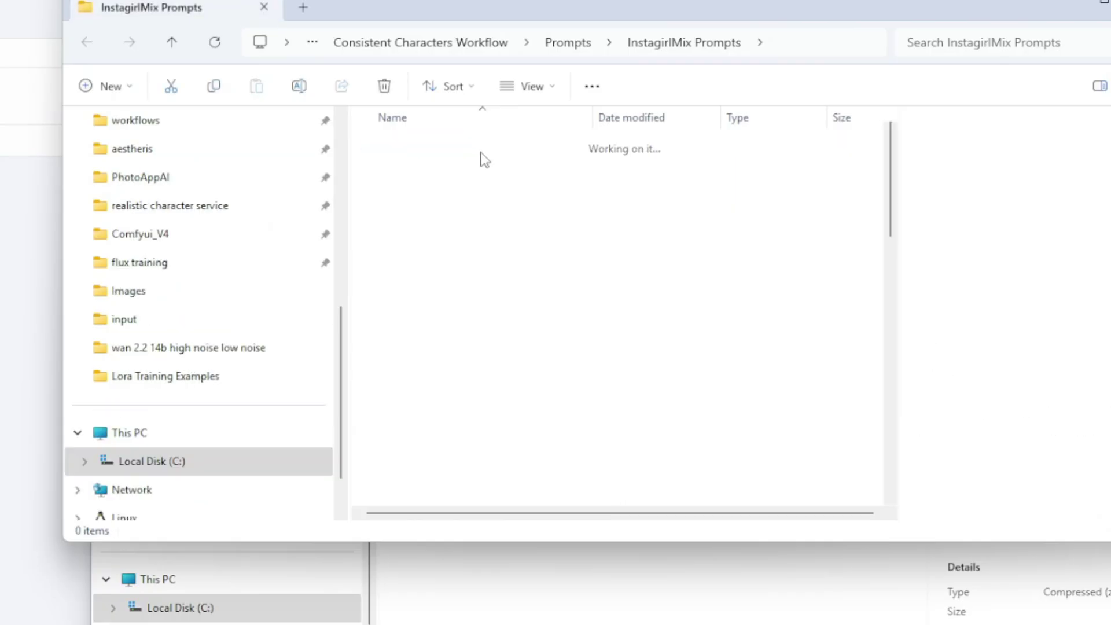
pyautogui.click(615, 168)
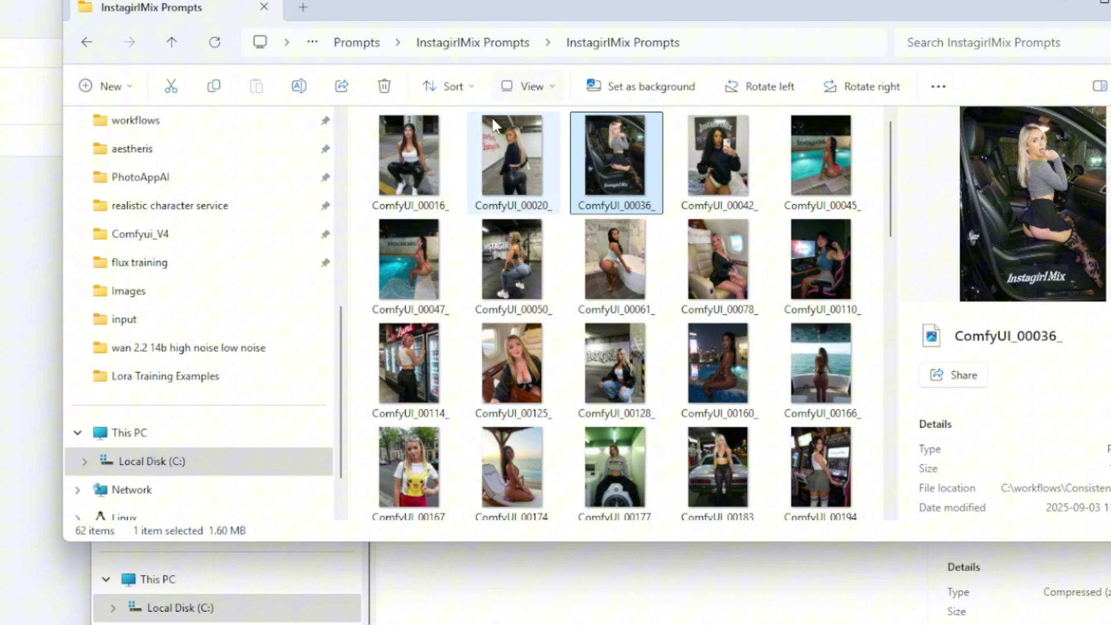
pyautogui.click(448, 173)
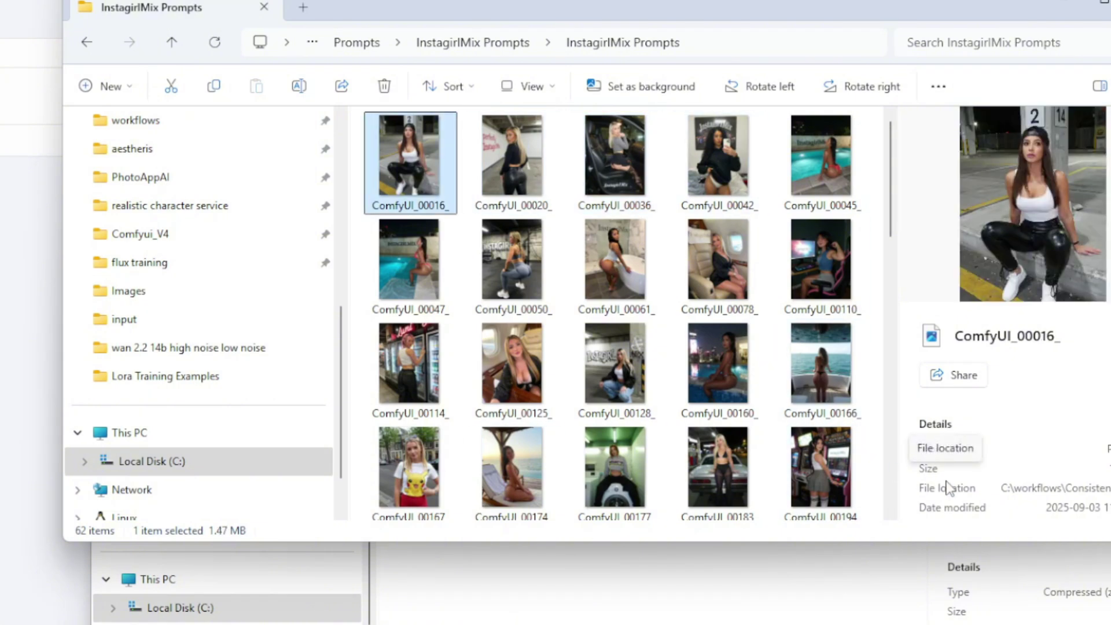
pyautogui.scroll(-10, 867, 404)
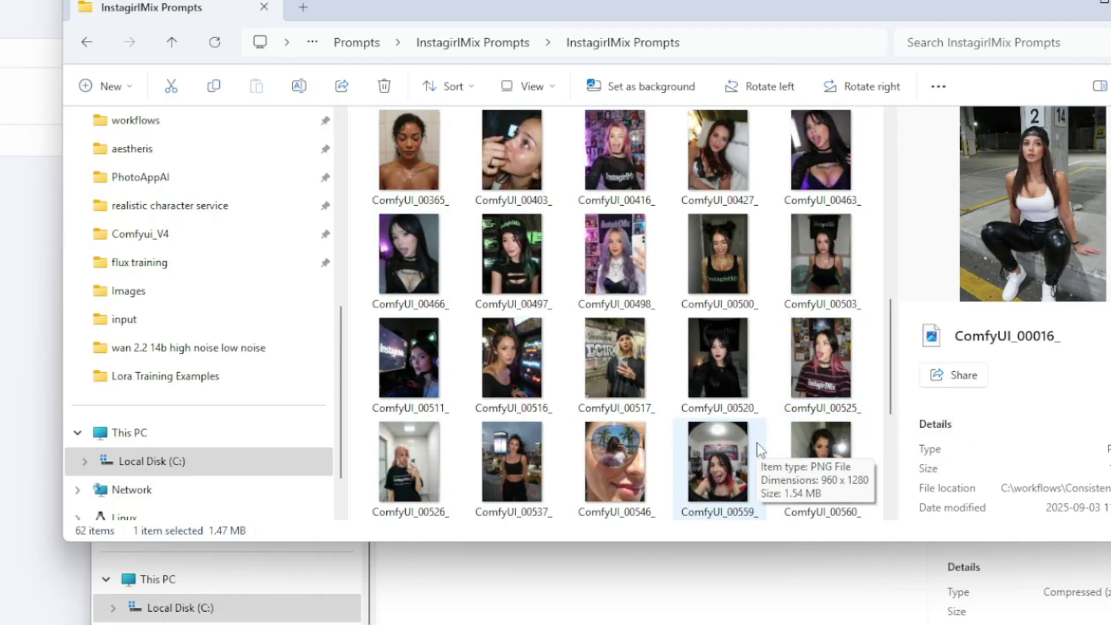
pyautogui.scroll(3, 757, 445)
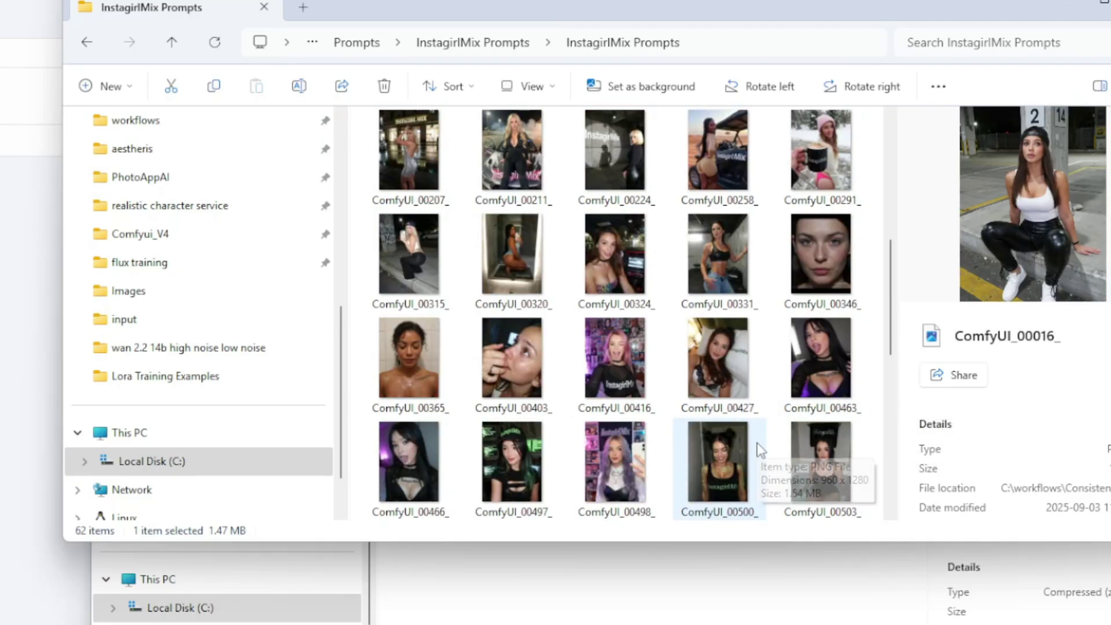
pyautogui.click(822, 399)
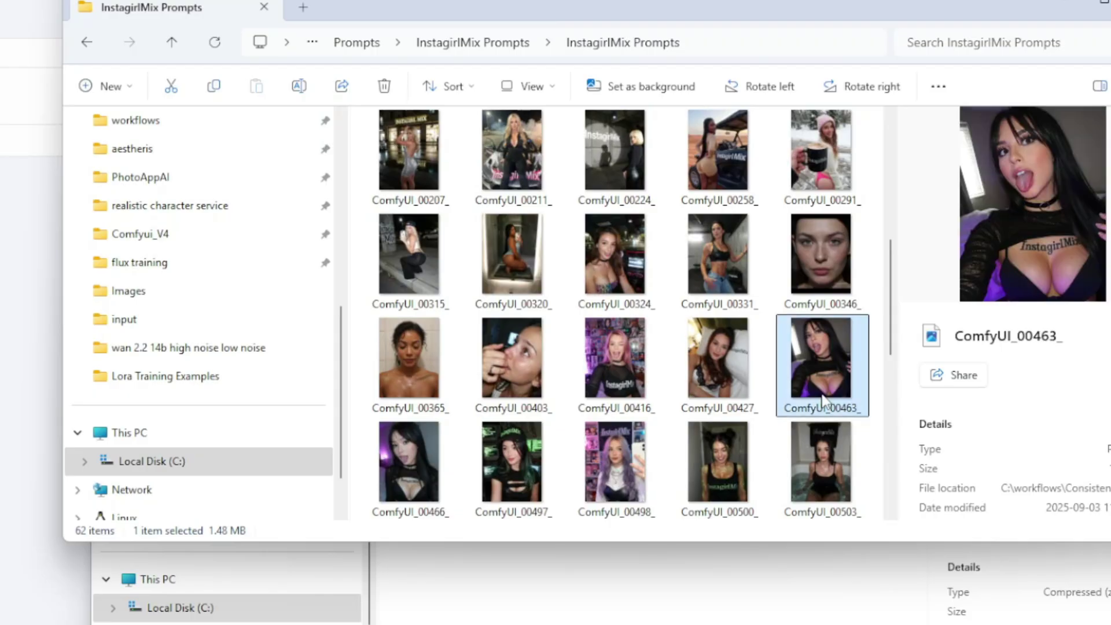
pyautogui.doubleClick(821, 399)
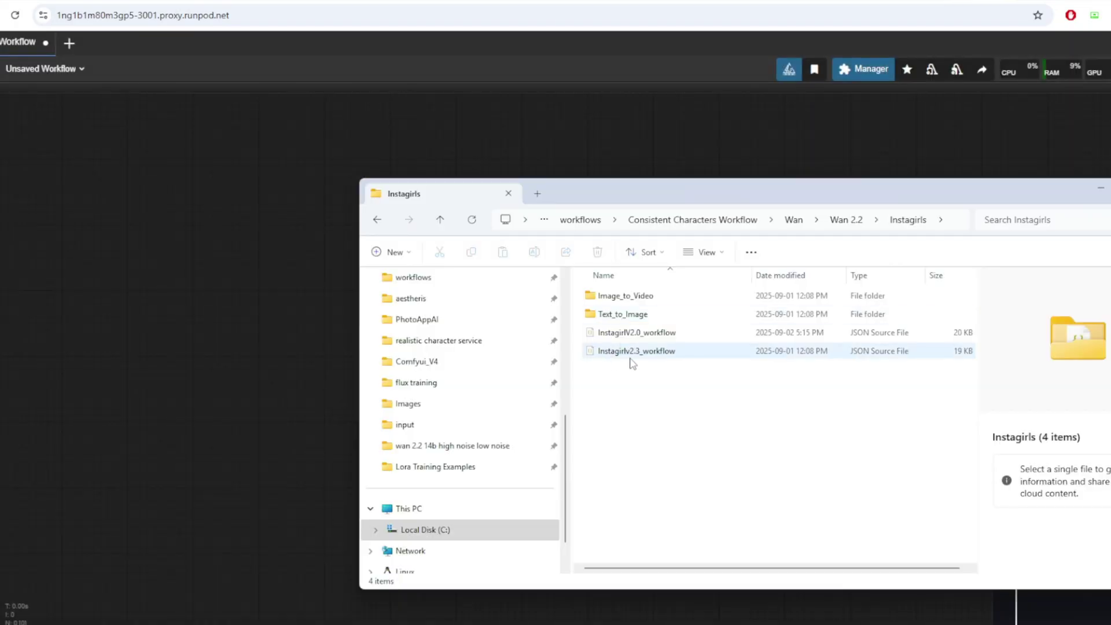
# Drag Instagirlv2.3_workflow.json into ComfyUI and zoom in on the Load LoRA nodes
pyautogui.click(628, 352)
pyautogui.moveTo(636, 355); pyautogui.dragTo(278, 341)
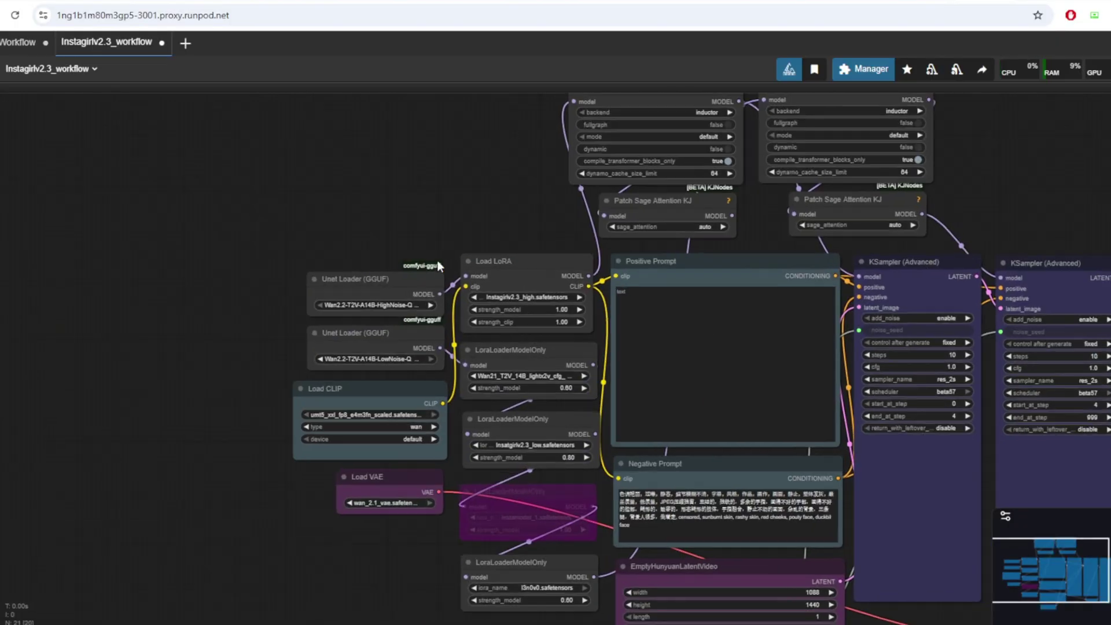
pyautogui.scroll(6, 443, 264)
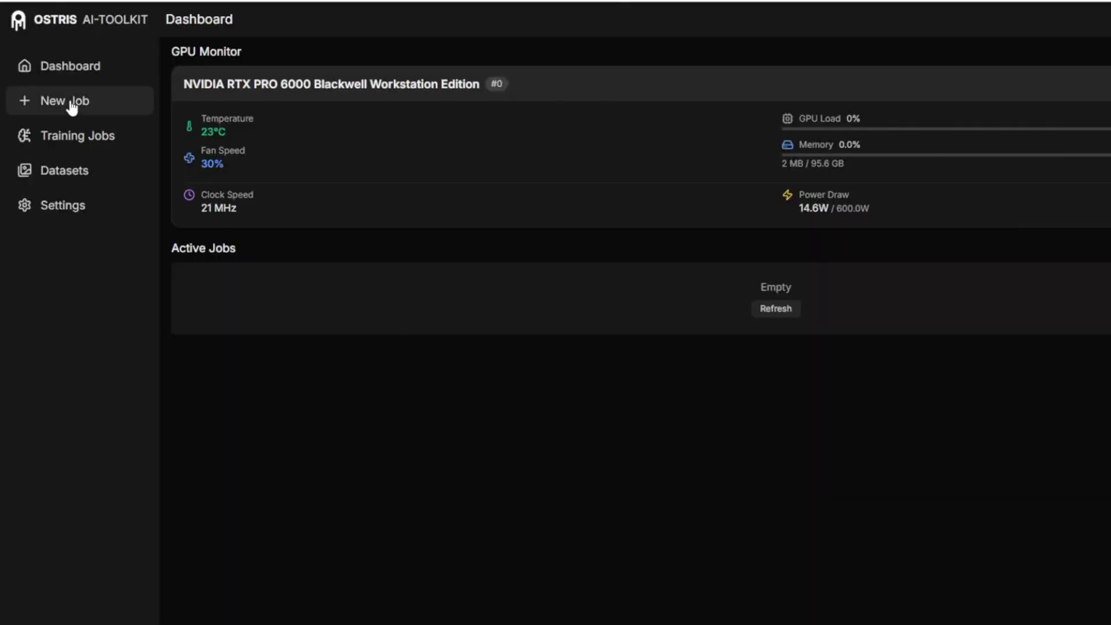
# Start a New Job and select the default my_first_lora_v1 training name for replacement
pyautogui.click(72, 106)
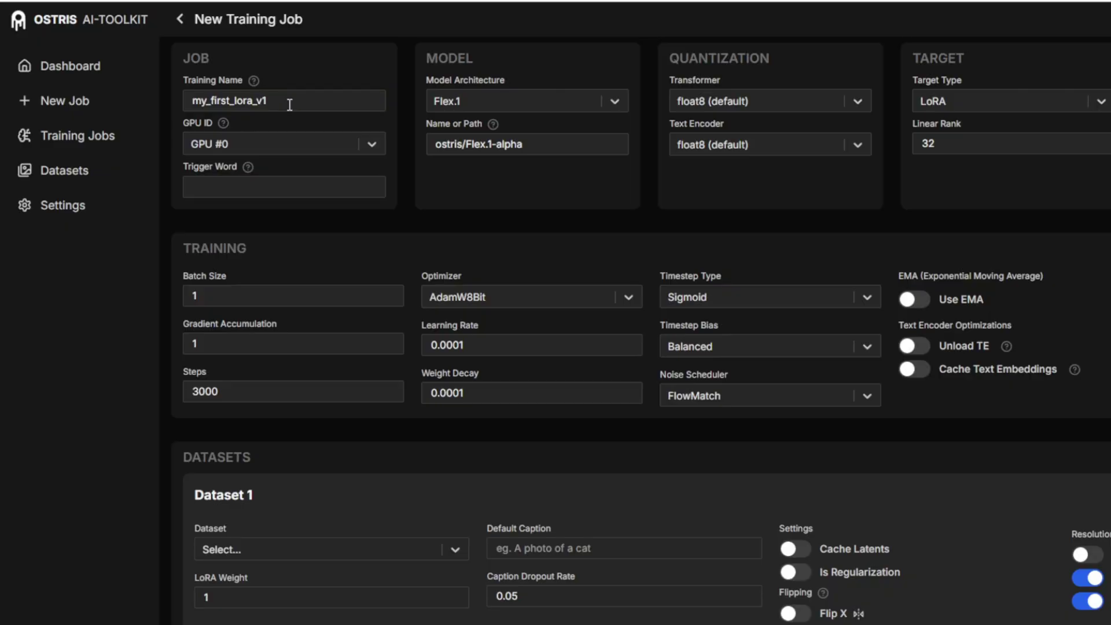
pyautogui.doubleClick(289, 105)
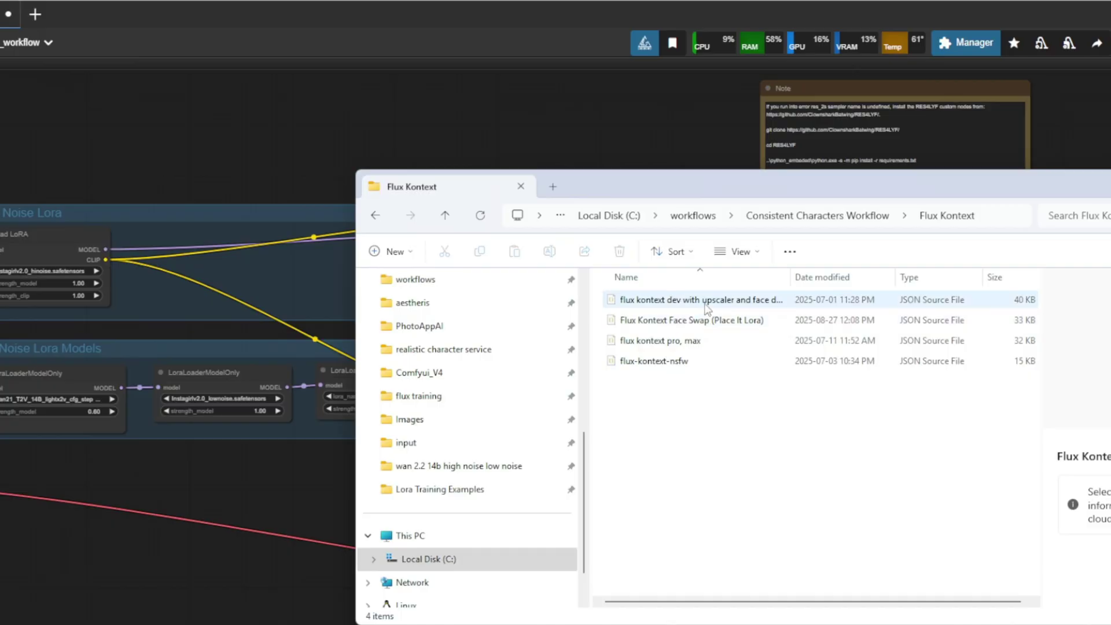
# Load the Flux Kontext Face Swap (Place It Lora) workflow JSON onto the canvas
pyautogui.click(703, 320)
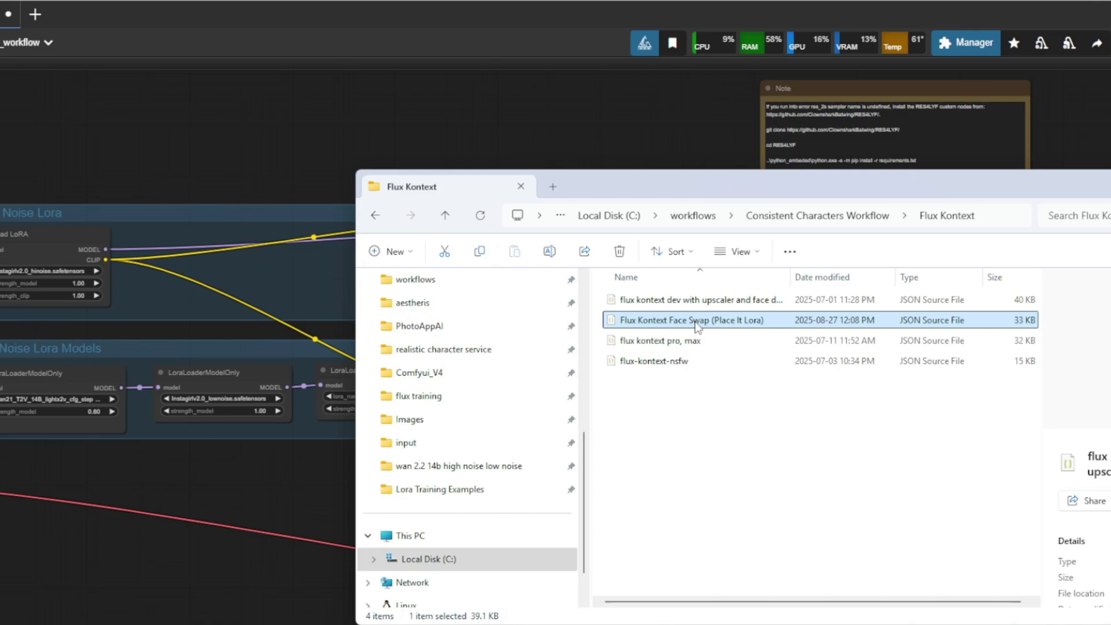
pyautogui.moveTo(700, 324); pyautogui.dragTo(370, 197)
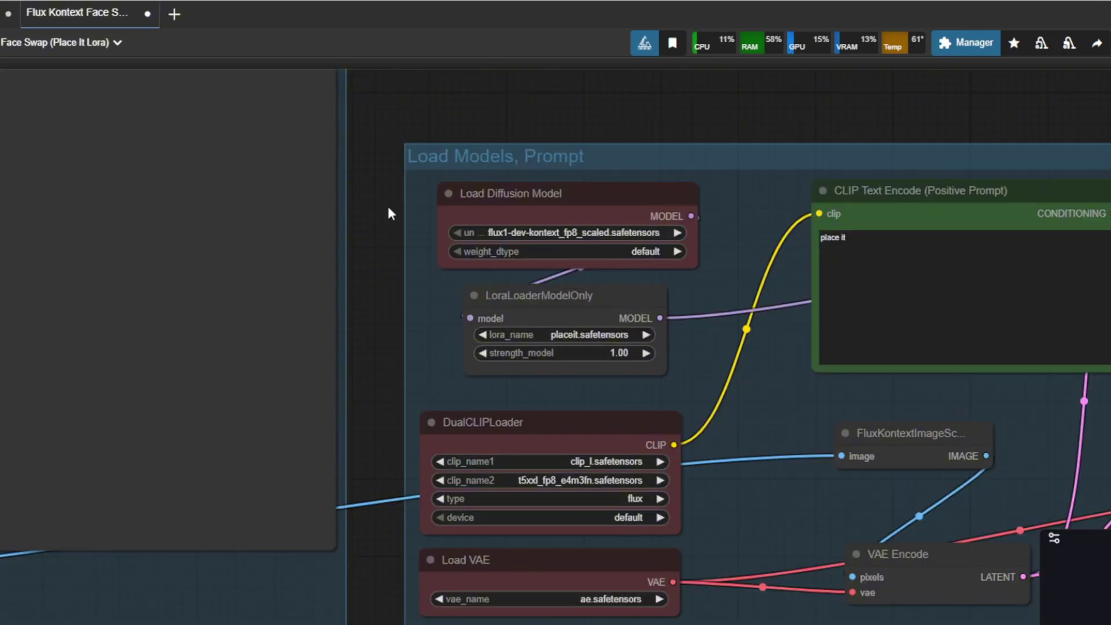
pyautogui.scroll(-5, 406, 397)
pyautogui.scroll(-4, 748, 224)
pyautogui.scroll(6, 446, 246)
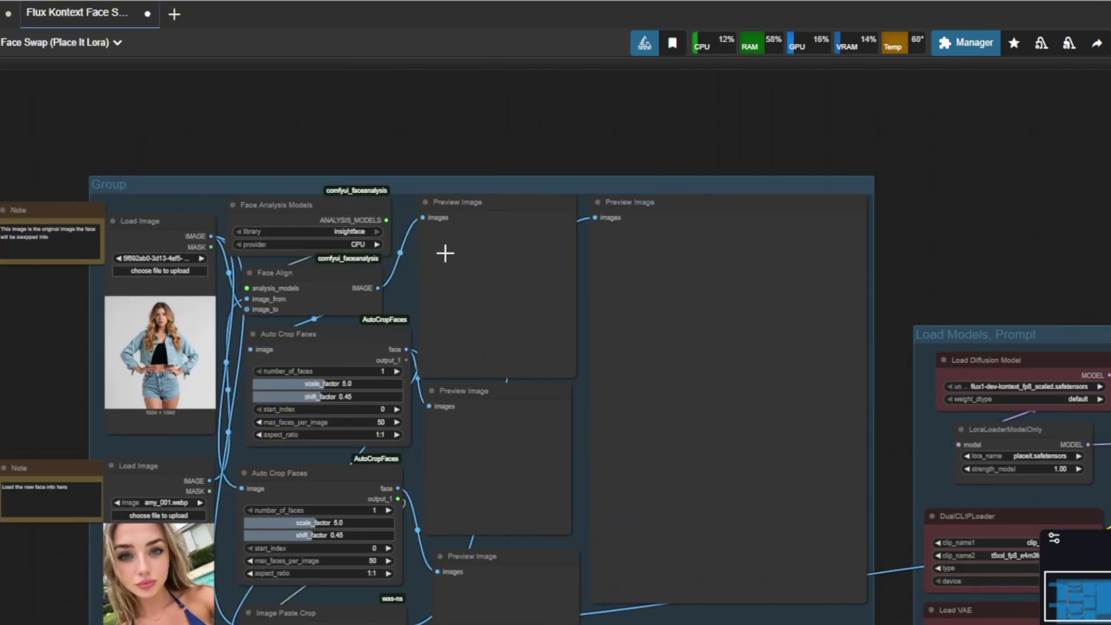
pyautogui.scroll(-2, 922, 171)
pyautogui.scroll(-1, 839, 172)
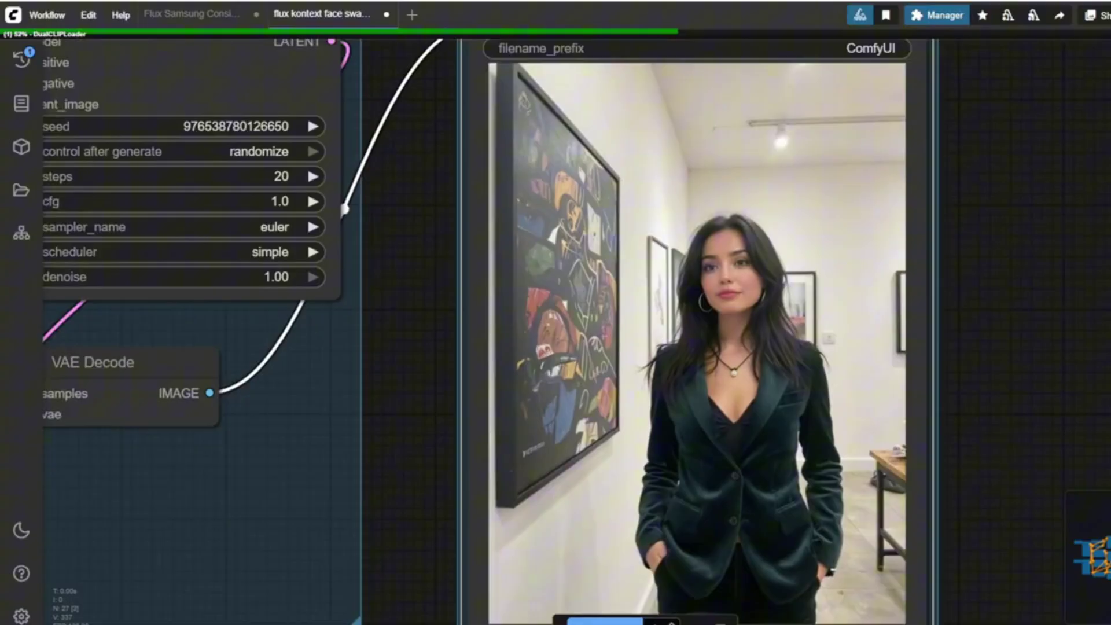
# Navigate to the Final Result and select its Save Image node showing the poolside swap
pyautogui.scroll(-3, 486, 324)
pyautogui.hscroll(-5, 453, 225)
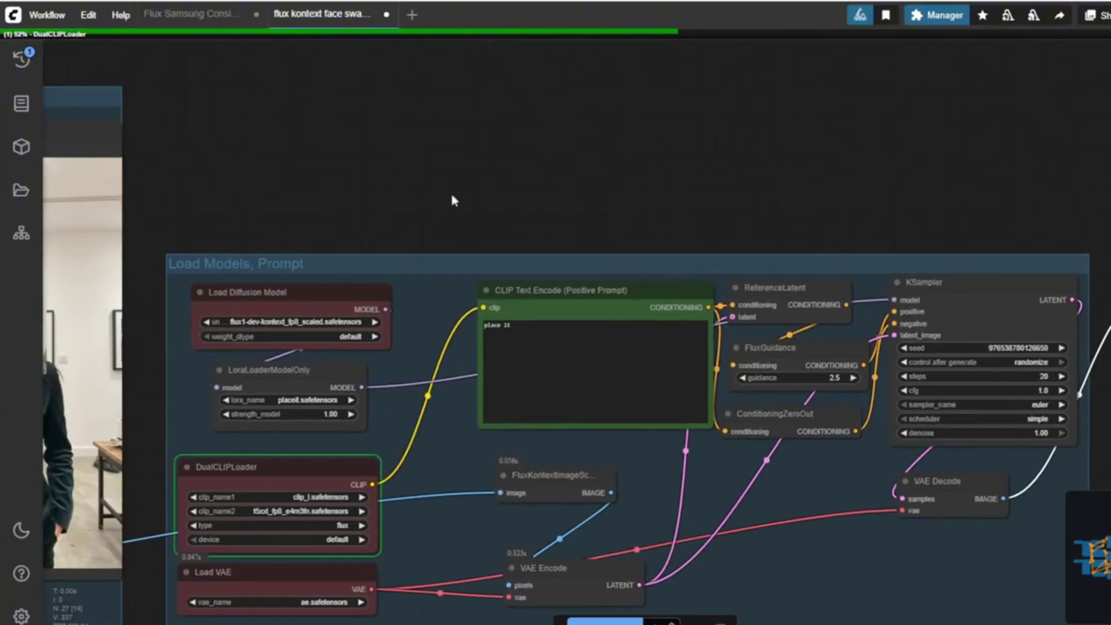
pyautogui.scroll(3, 779, 215)
pyautogui.hscroll(-5, 517, 159)
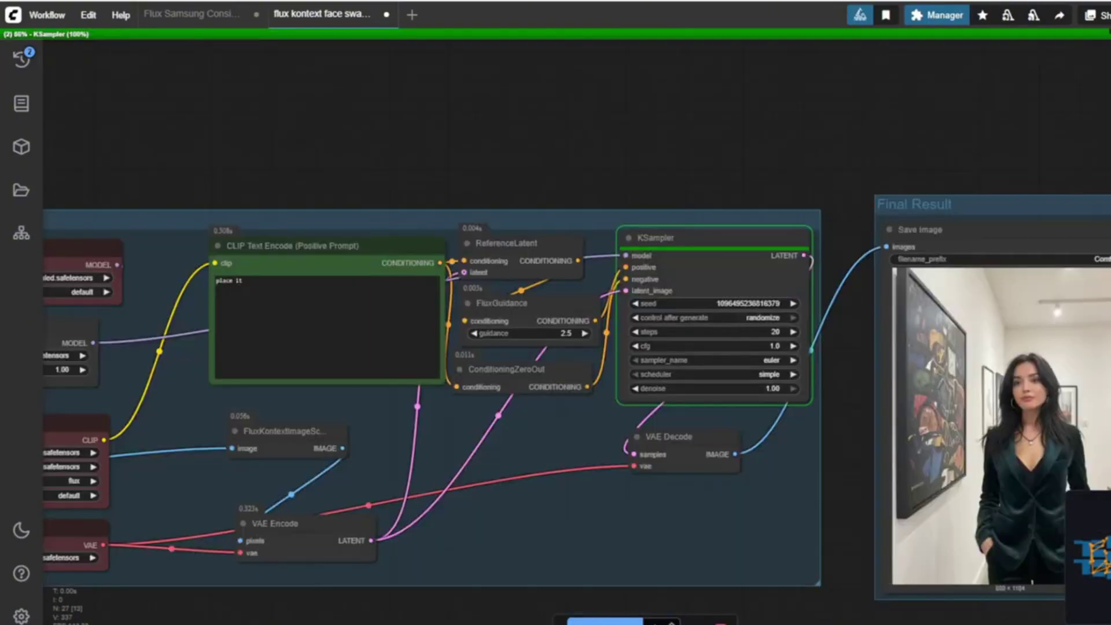
pyautogui.hscroll(3, 1017, 565)
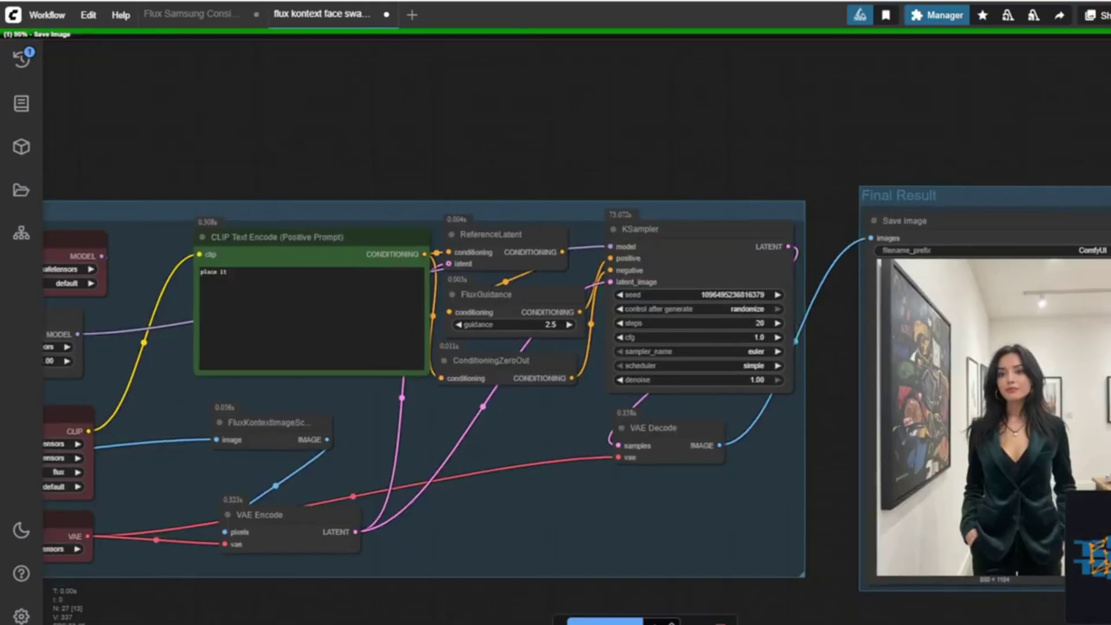
pyautogui.scroll(5, 1046, 403)
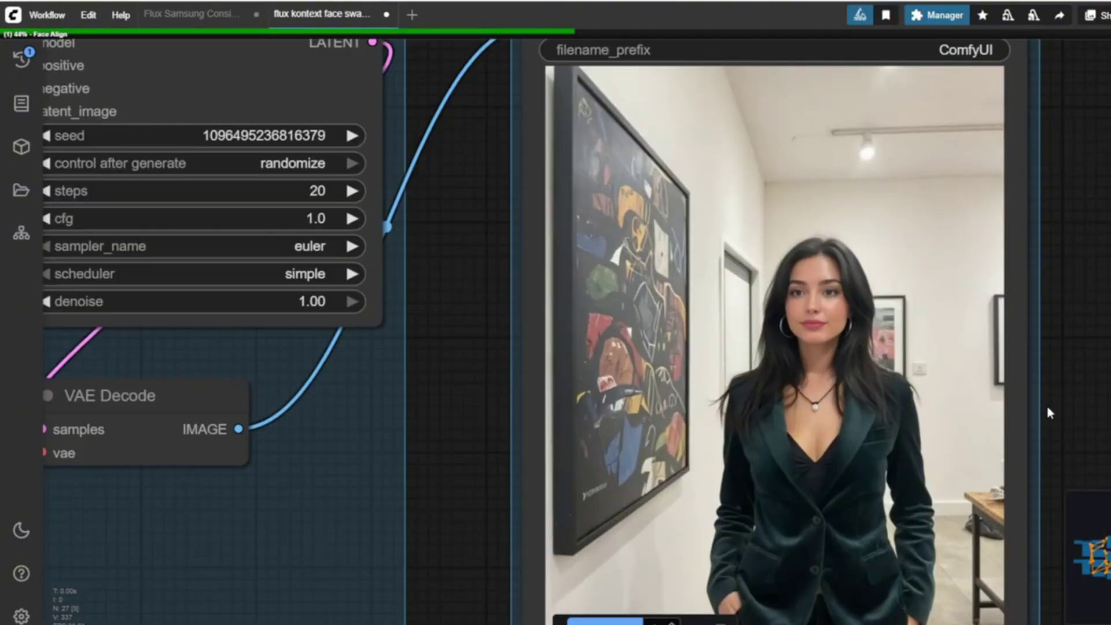
pyautogui.scroll(-1, 1009, 389)
pyautogui.scroll(6, 952, 353)
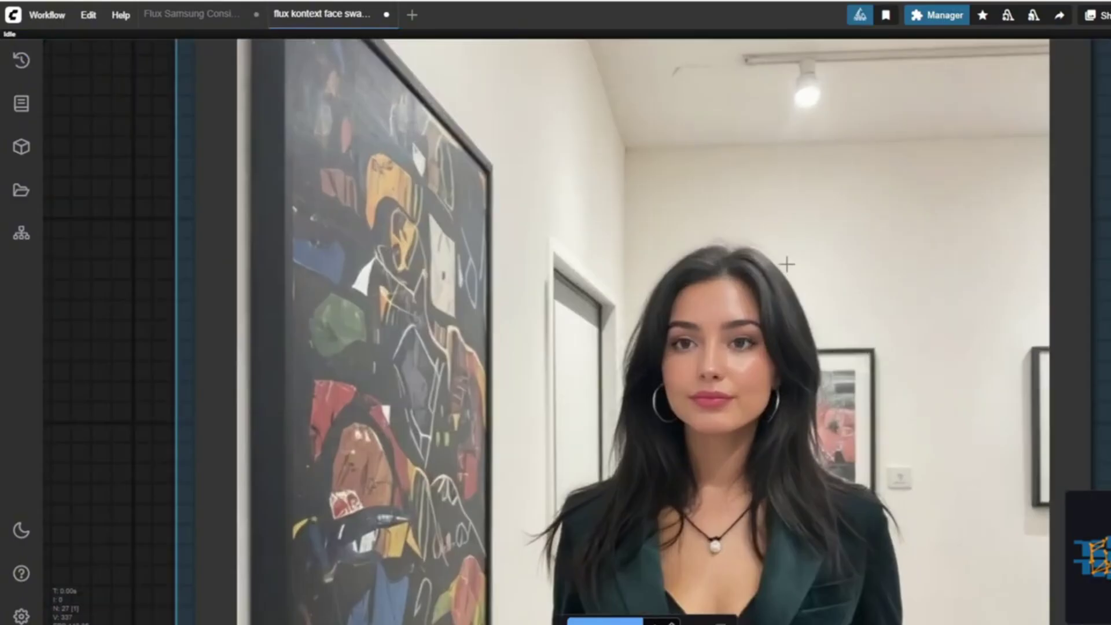
pyautogui.scroll(-8, 786, 264)
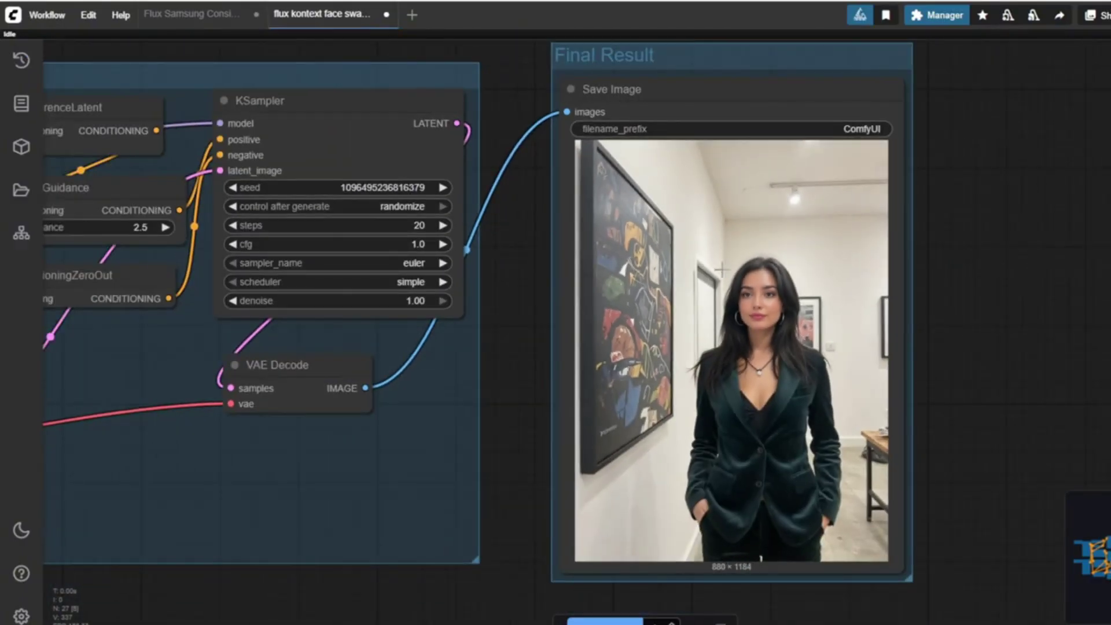
pyautogui.click(688, 359)
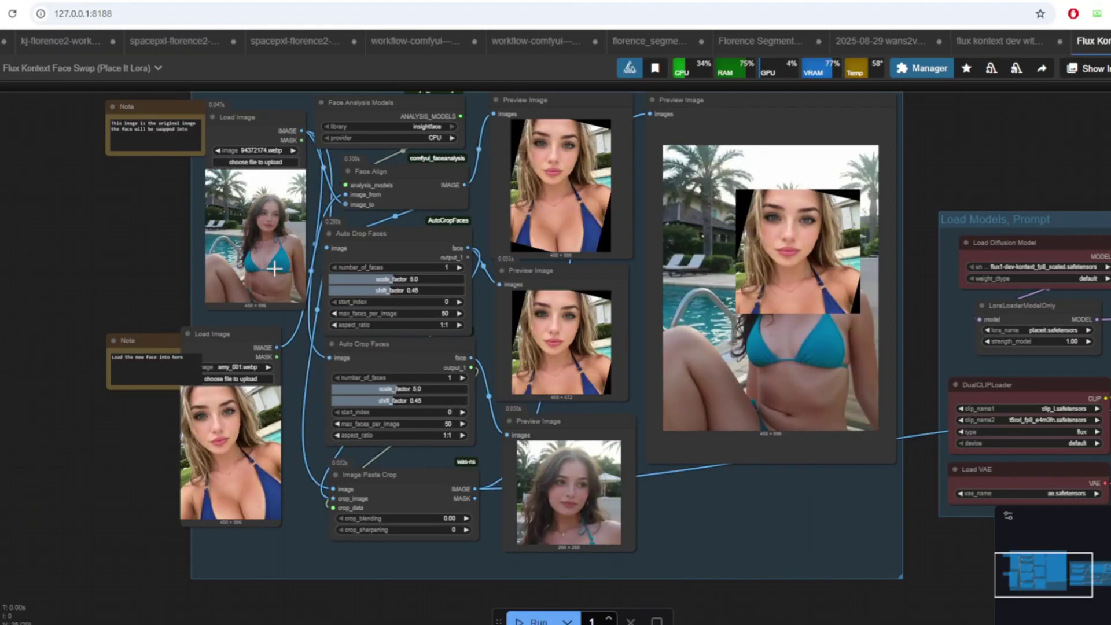
pyautogui.click(255, 236)
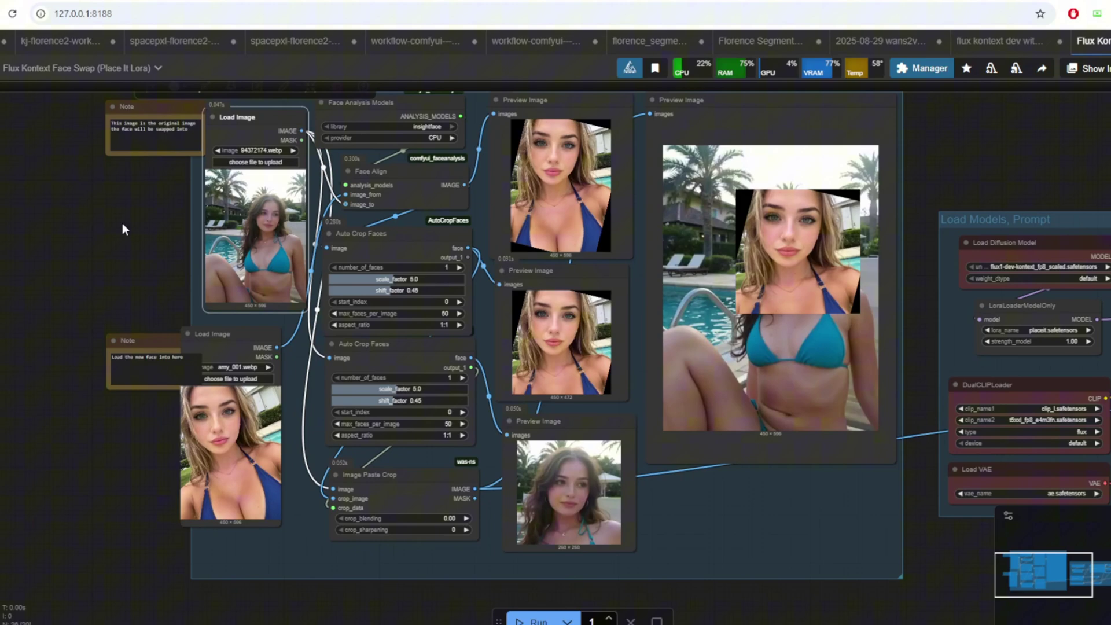
pyautogui.moveTo(57, 229); pyautogui.dragTo(146, 236)
pyautogui.scroll(1, 146, 236)
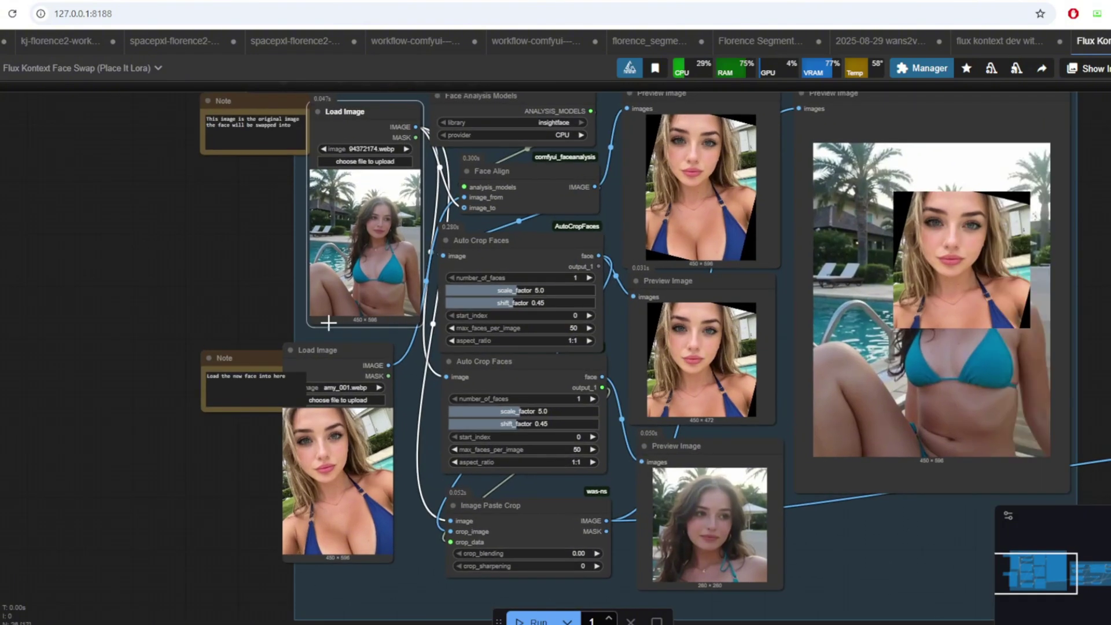
pyautogui.click(346, 463)
pyautogui.click(366, 217)
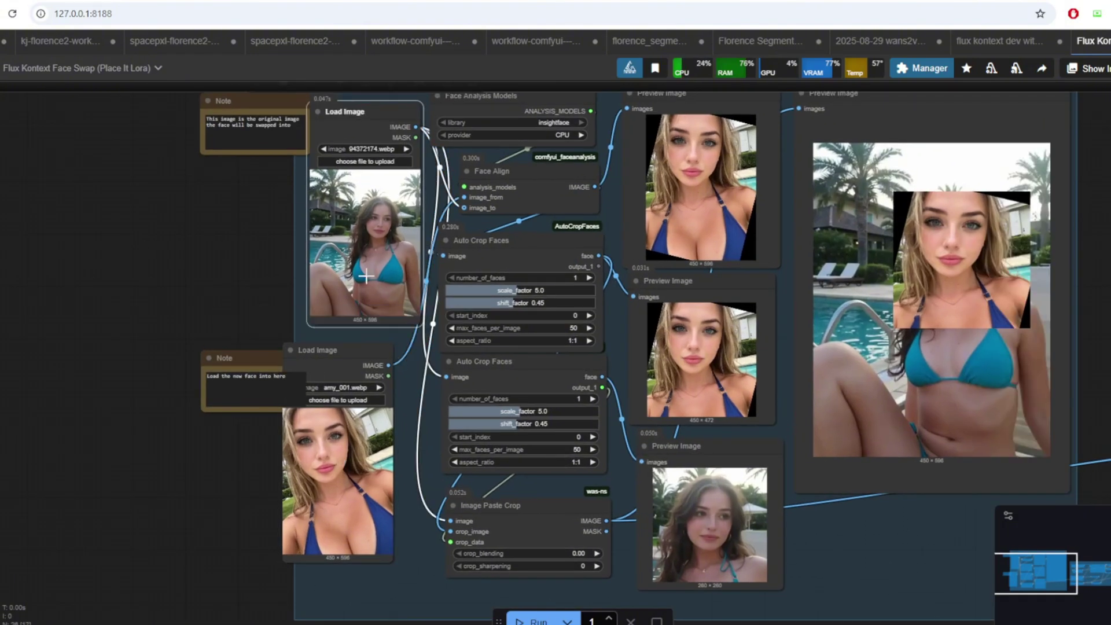
pyautogui.click(328, 443)
pyautogui.click(509, 106)
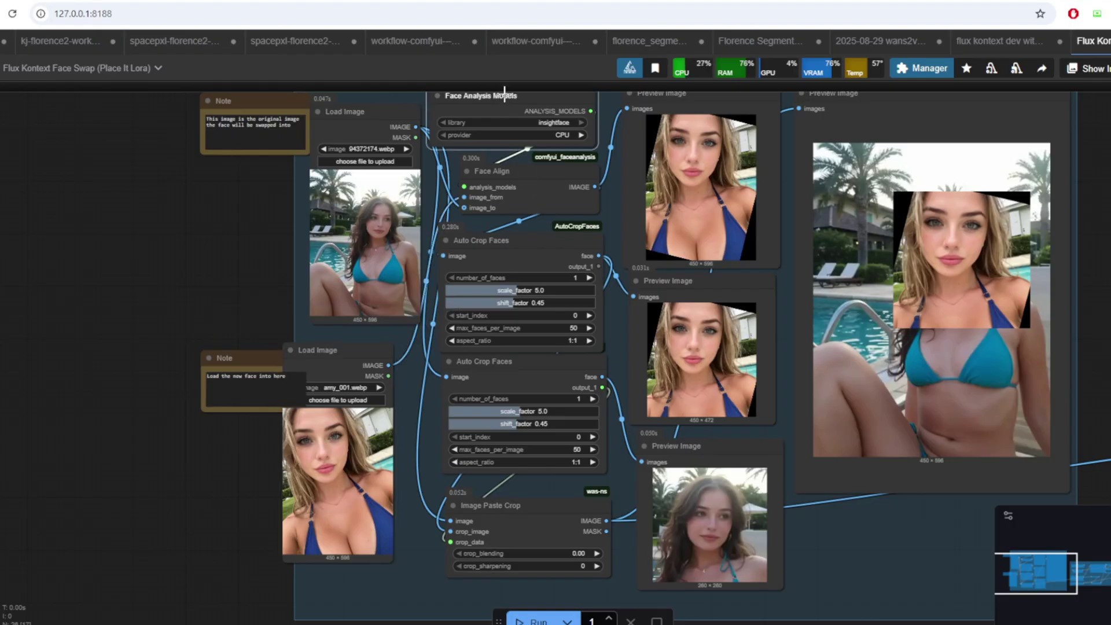
pyautogui.click(524, 172)
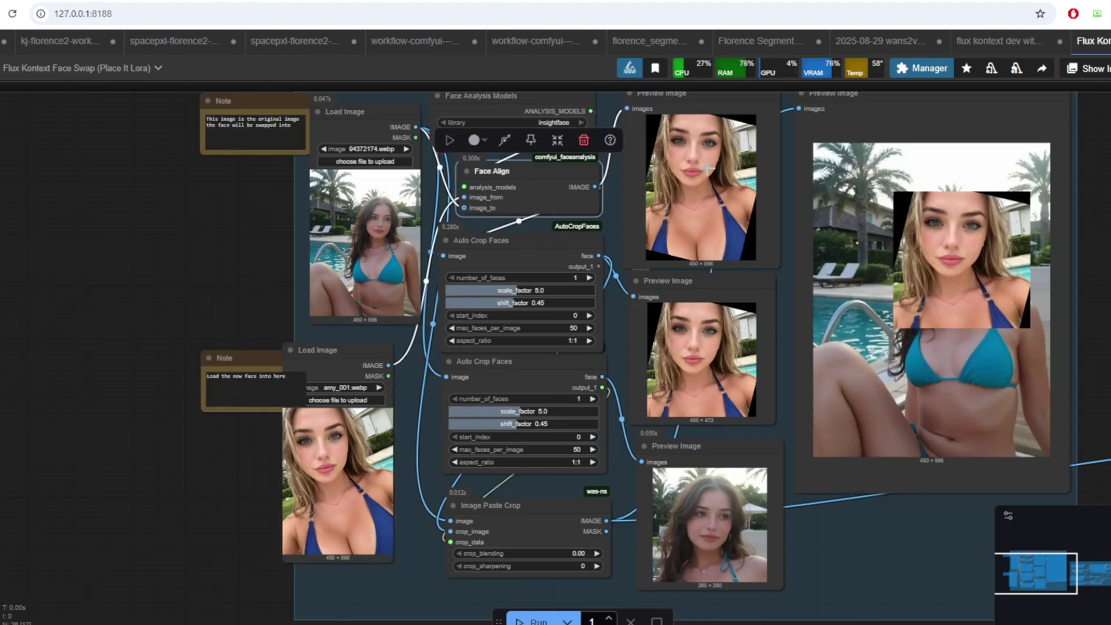
pyautogui.click(652, 219)
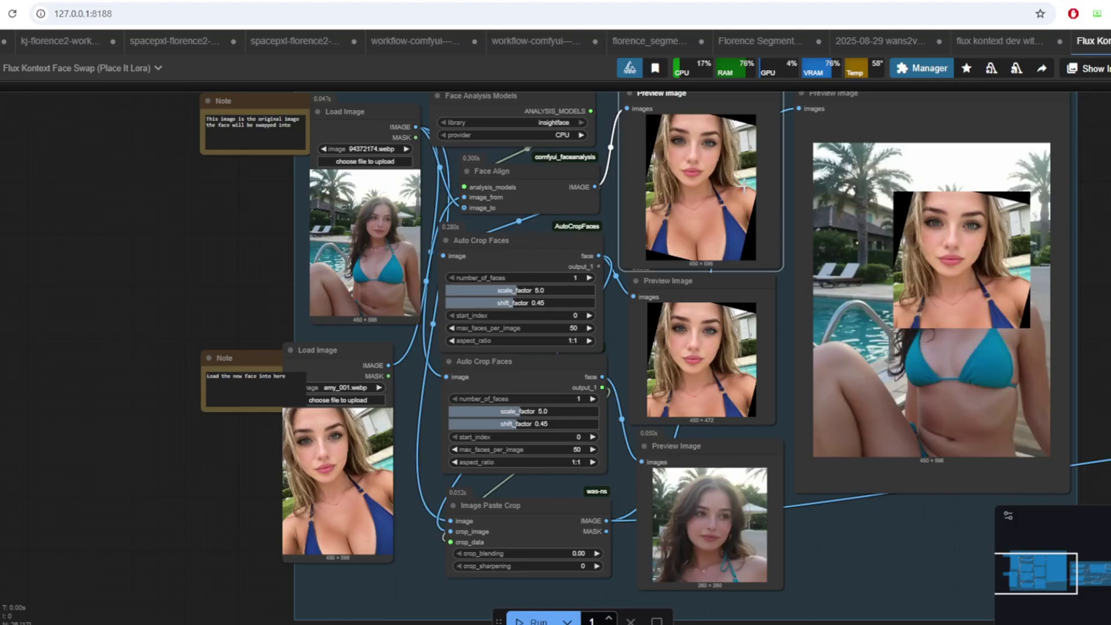
pyautogui.click(554, 367)
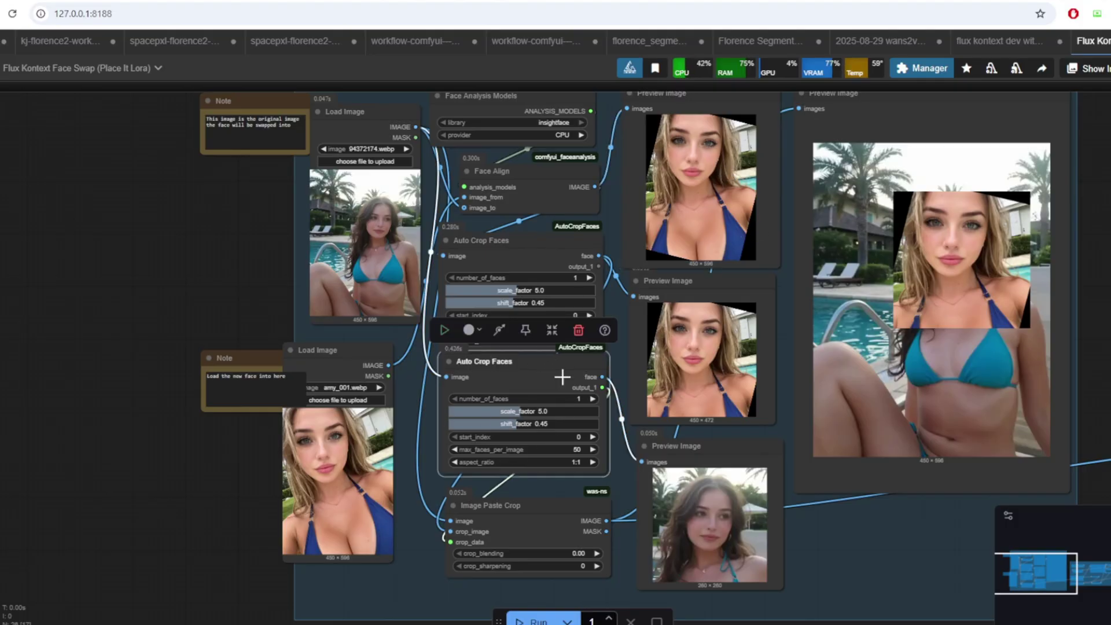
pyautogui.click(699, 357)
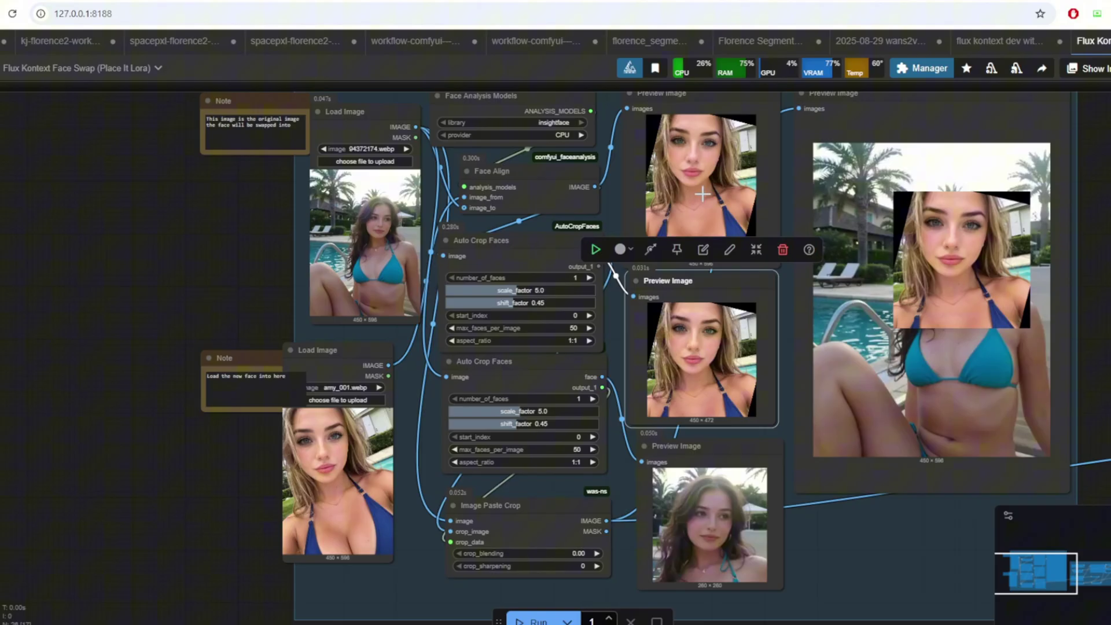
pyautogui.click(665, 503)
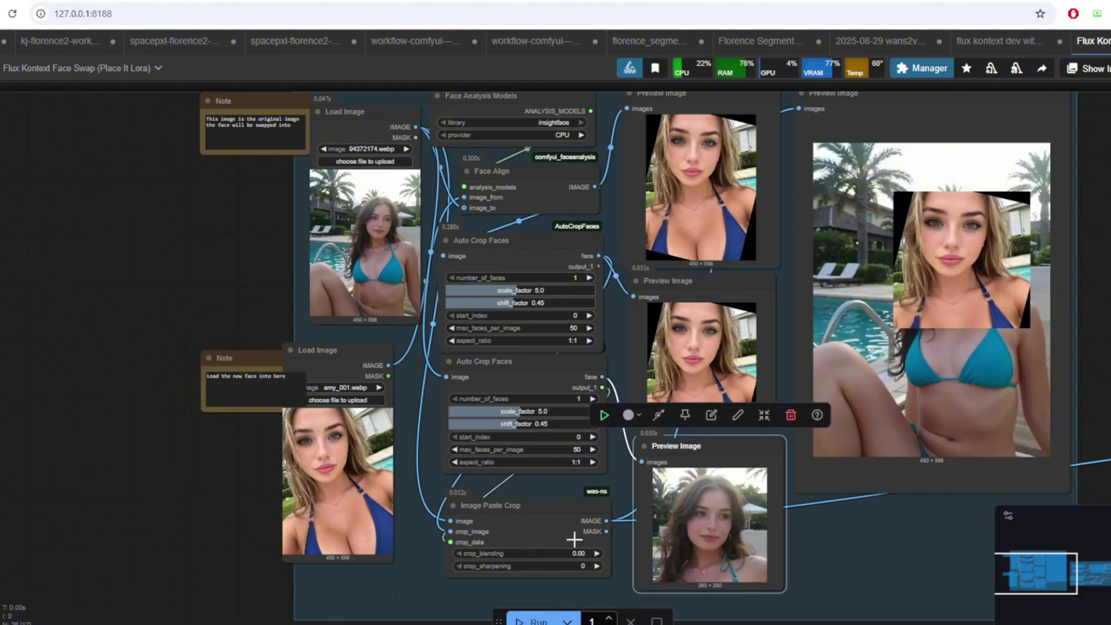
pyautogui.click(540, 511)
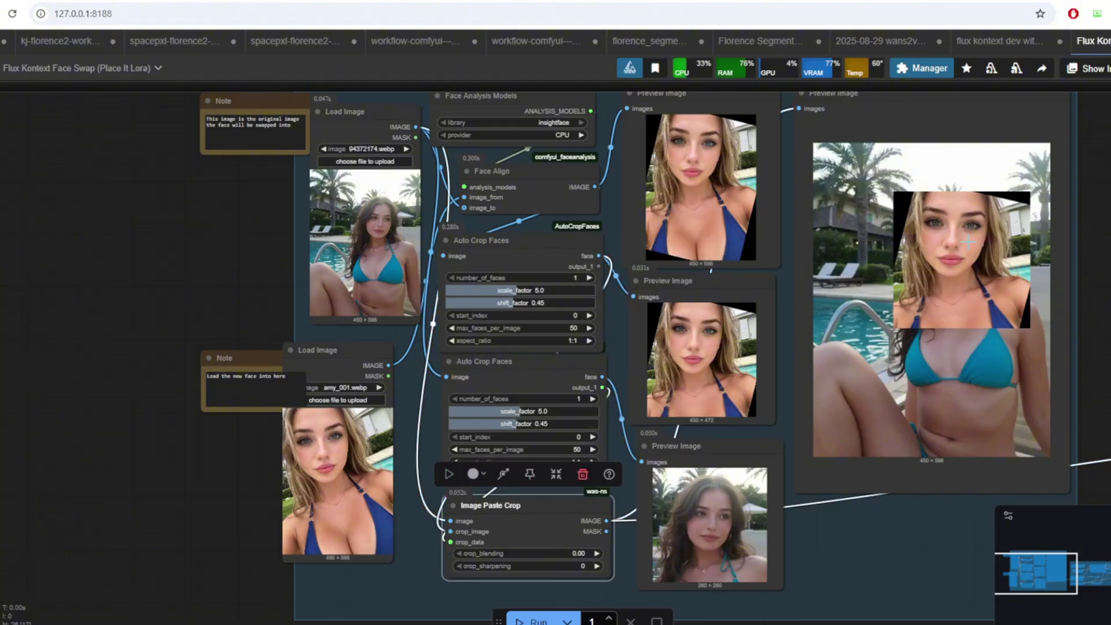
pyautogui.click(715, 352)
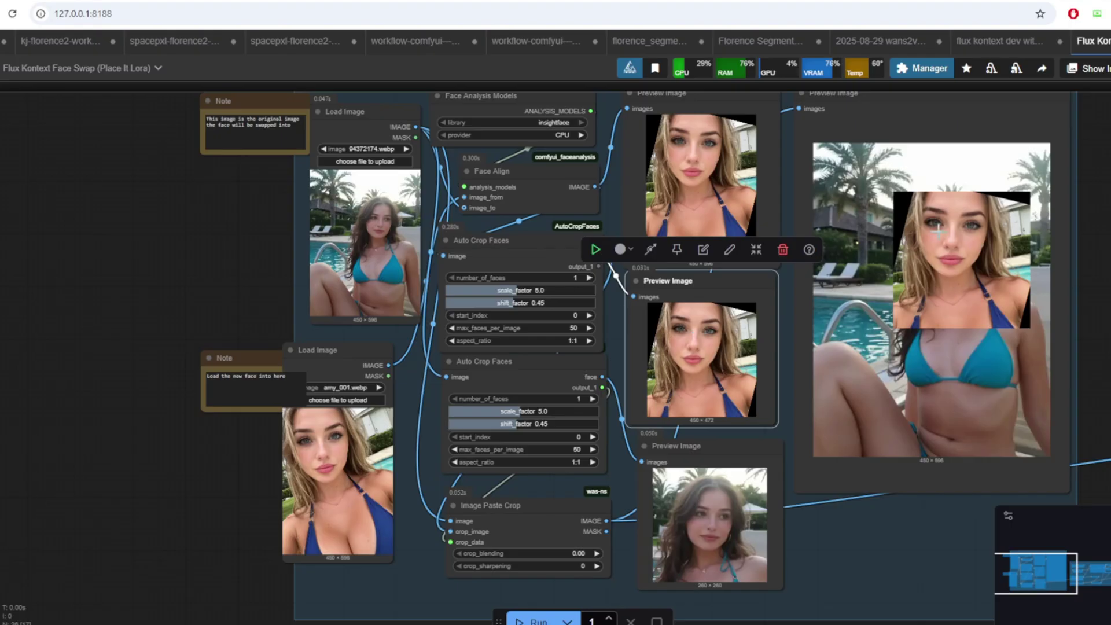
pyautogui.hscroll(3, 1084, 197)
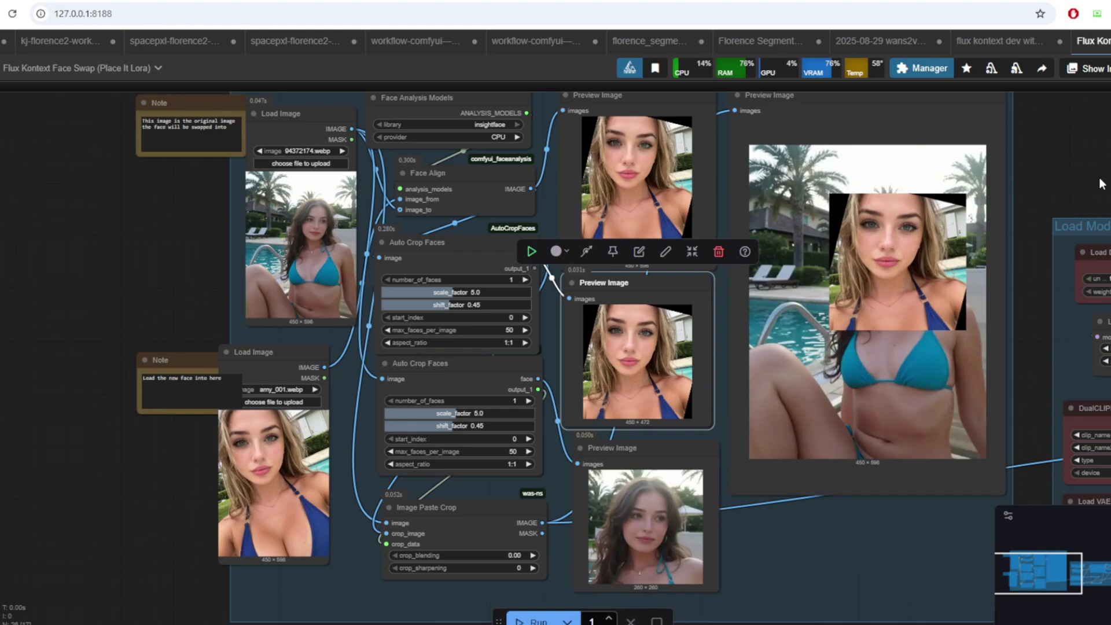
pyautogui.moveTo(1084, 191); pyautogui.dragTo(335, 137)
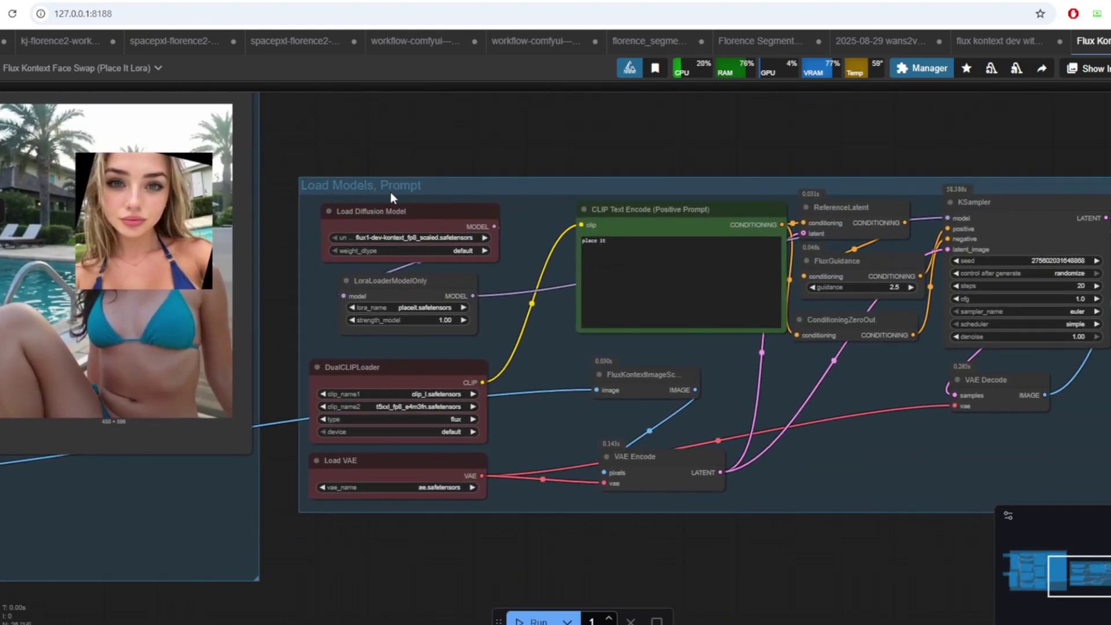
pyautogui.click(396, 210)
pyautogui.scroll(3, 516, 132)
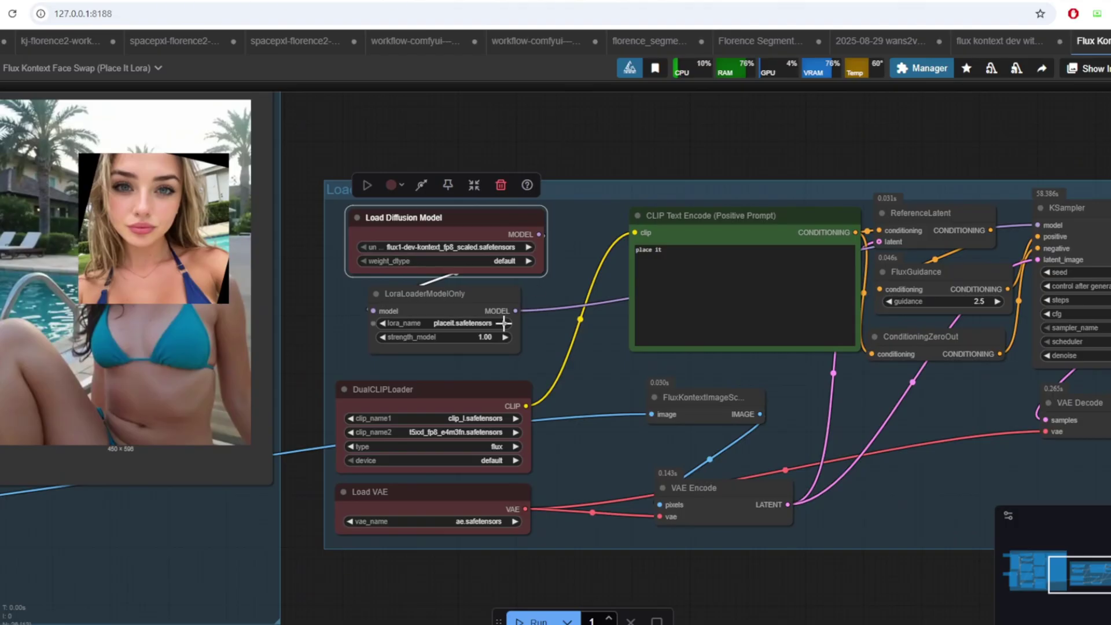
pyautogui.click(484, 298)
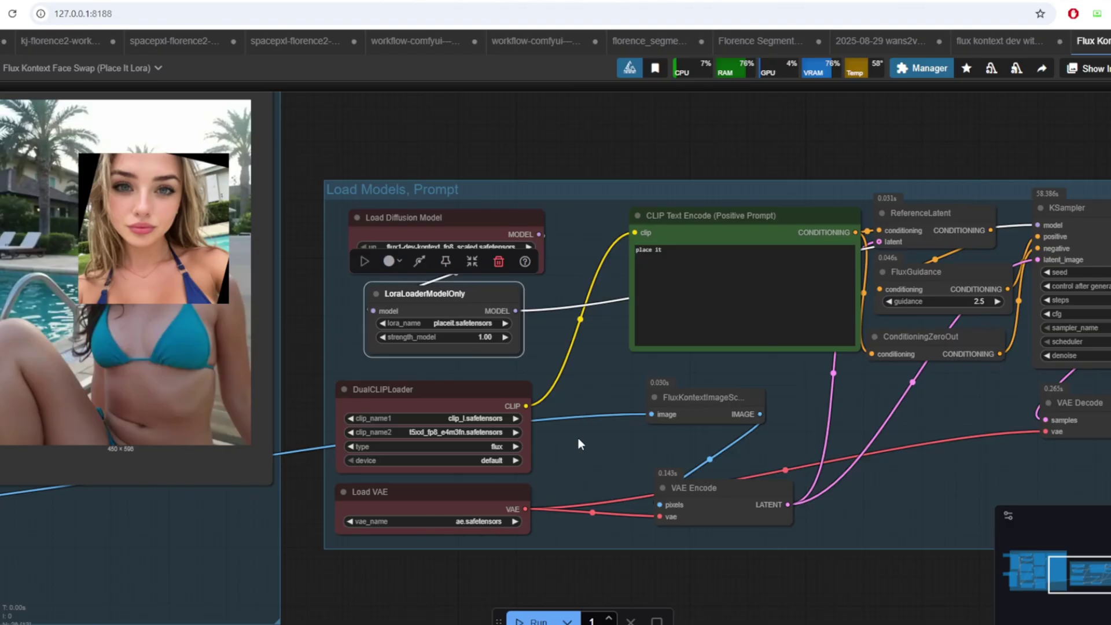
# Jump to the face-cropping Load Image nodes and shift the new-face one slightly right
pyautogui.moveTo(696, 263); pyautogui.dragTo(609, 250)
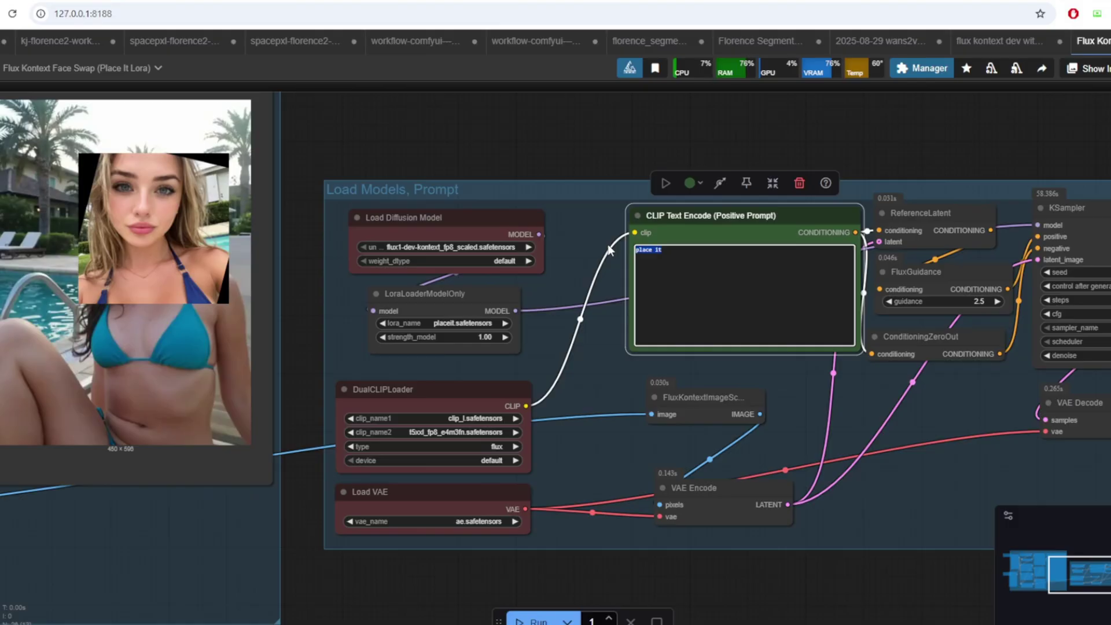
pyautogui.press('1')
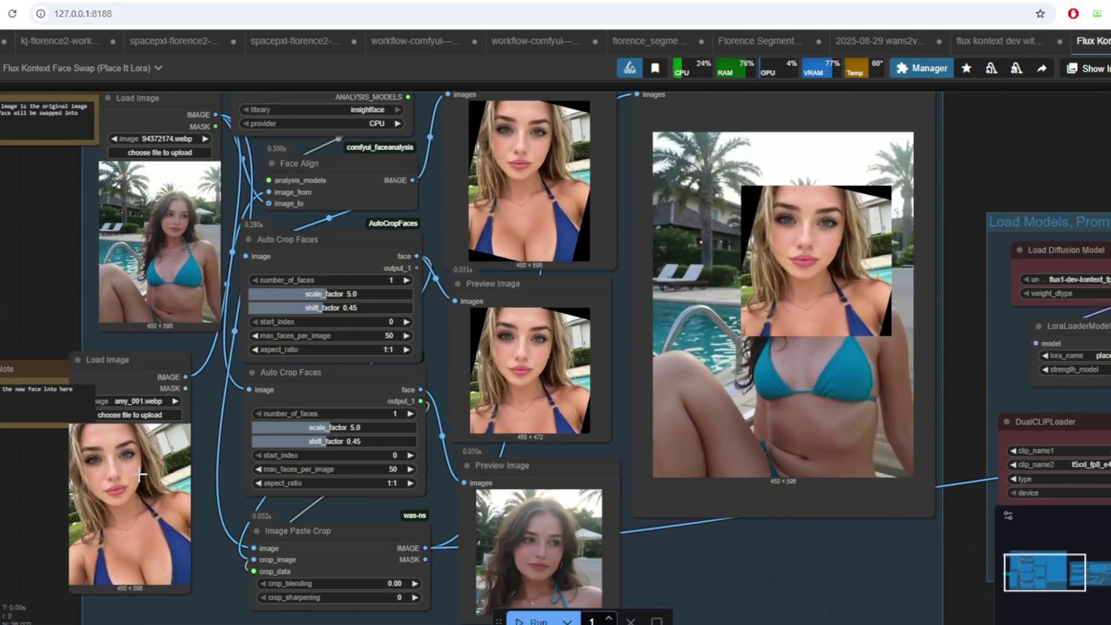
pyautogui.click(144, 467)
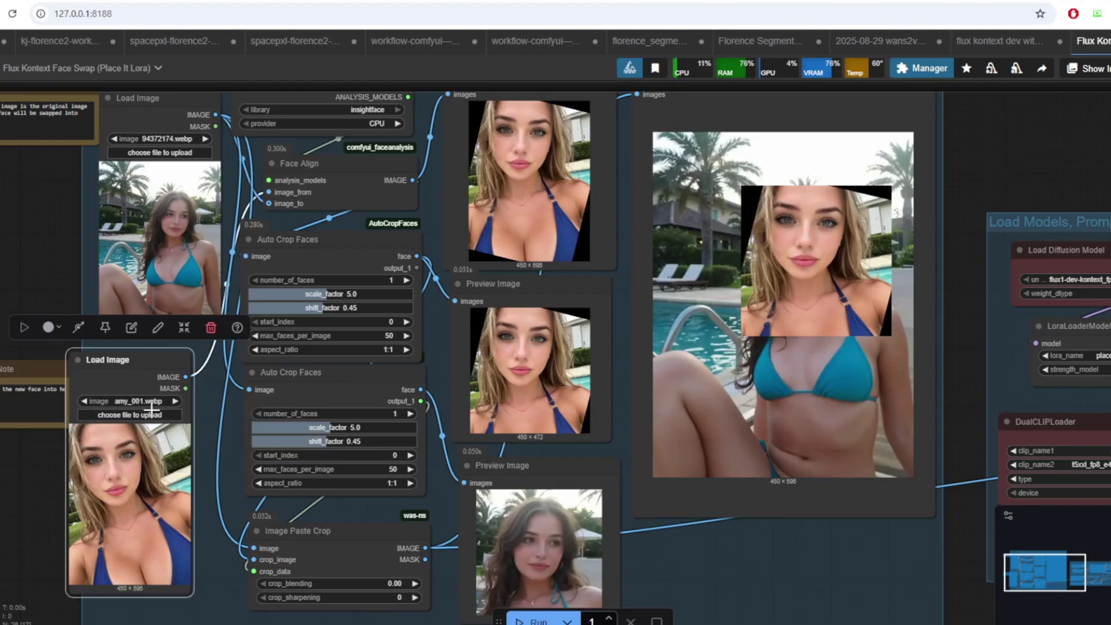
pyautogui.moveTo(155, 370); pyautogui.dragTo(181, 367)
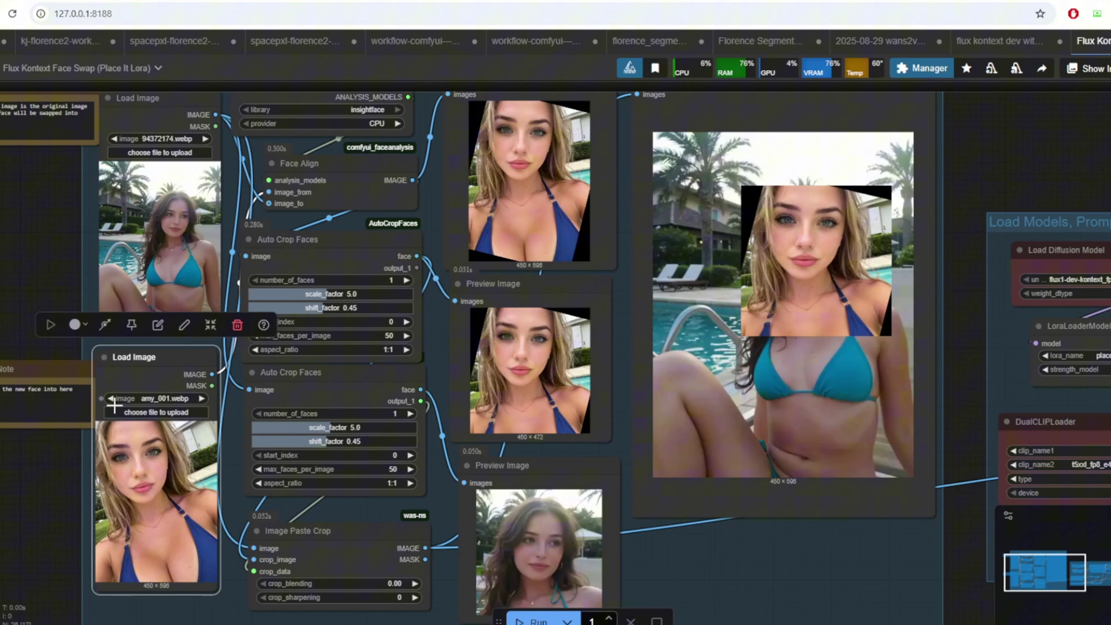
pyautogui.click(188, 237)
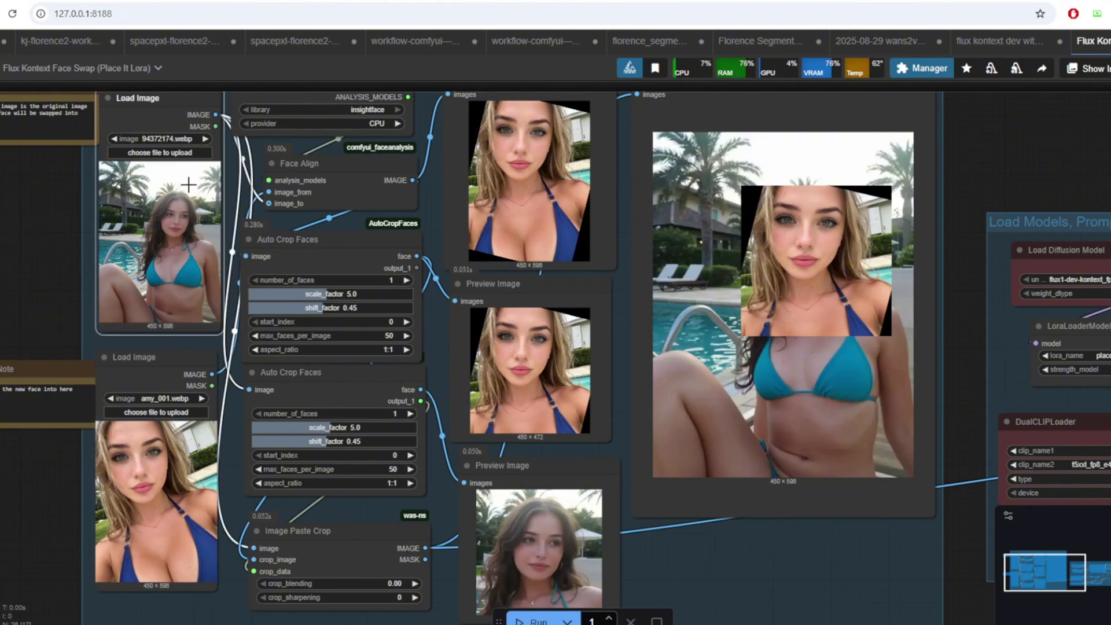
pyautogui.click(533, 620)
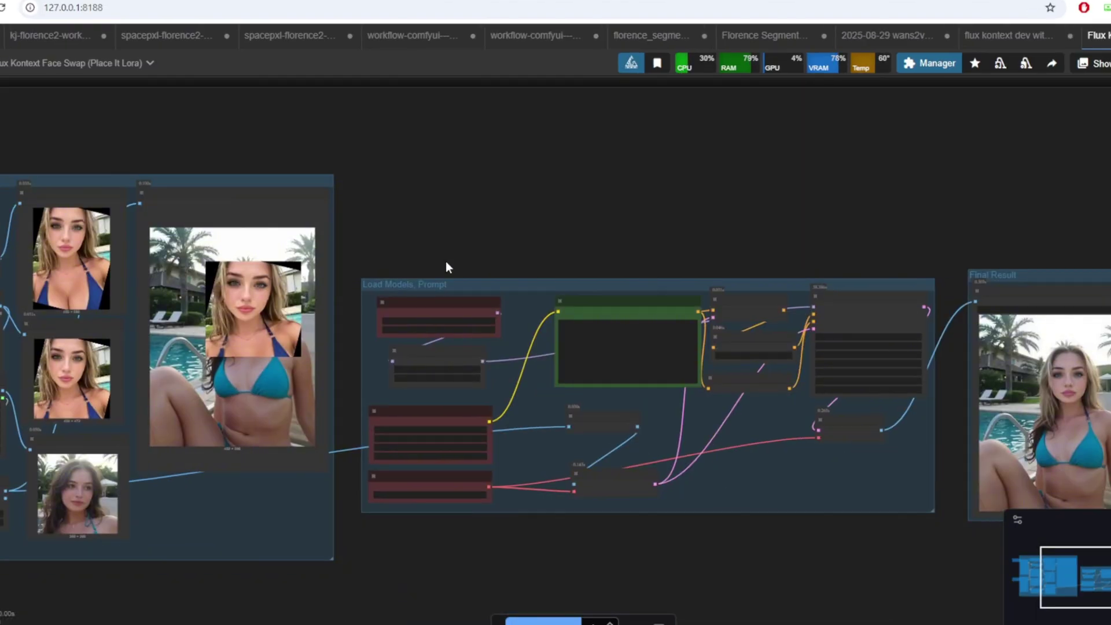
pyautogui.scroll(5, 774, 300)
pyautogui.click(774, 301)
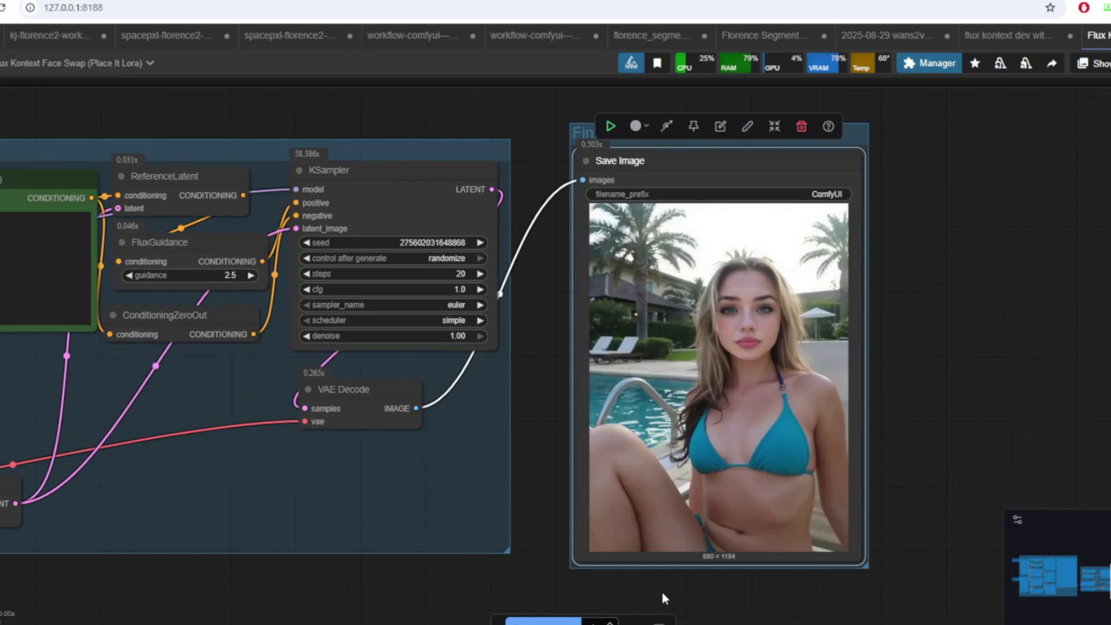
# Try new-face crop scale_factor 3.1, 2.6, then 3.2, regenerating the face-paste preview each time
pyautogui.hscroll(-15, 474, 394)
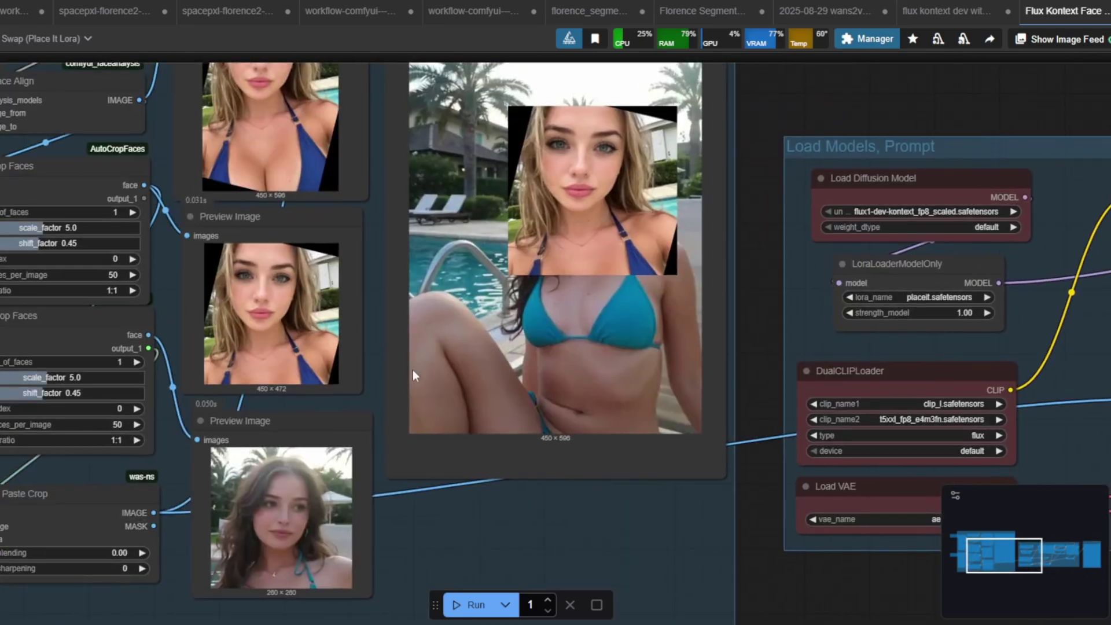
pyautogui.hscroll(-10, 479, 352)
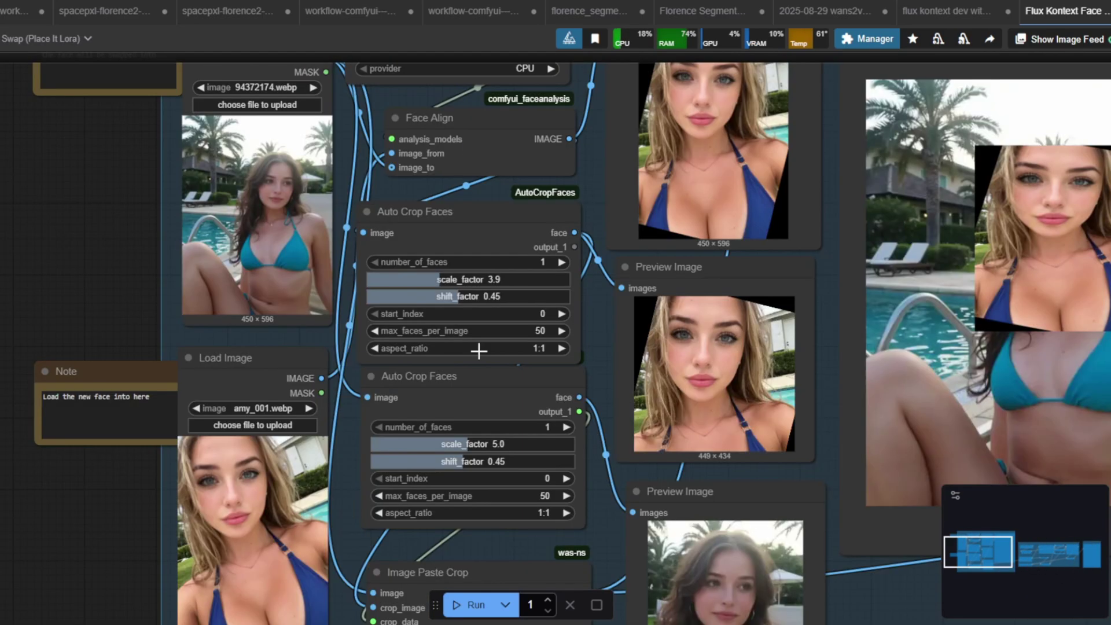
pyautogui.rightClick(997, 291)
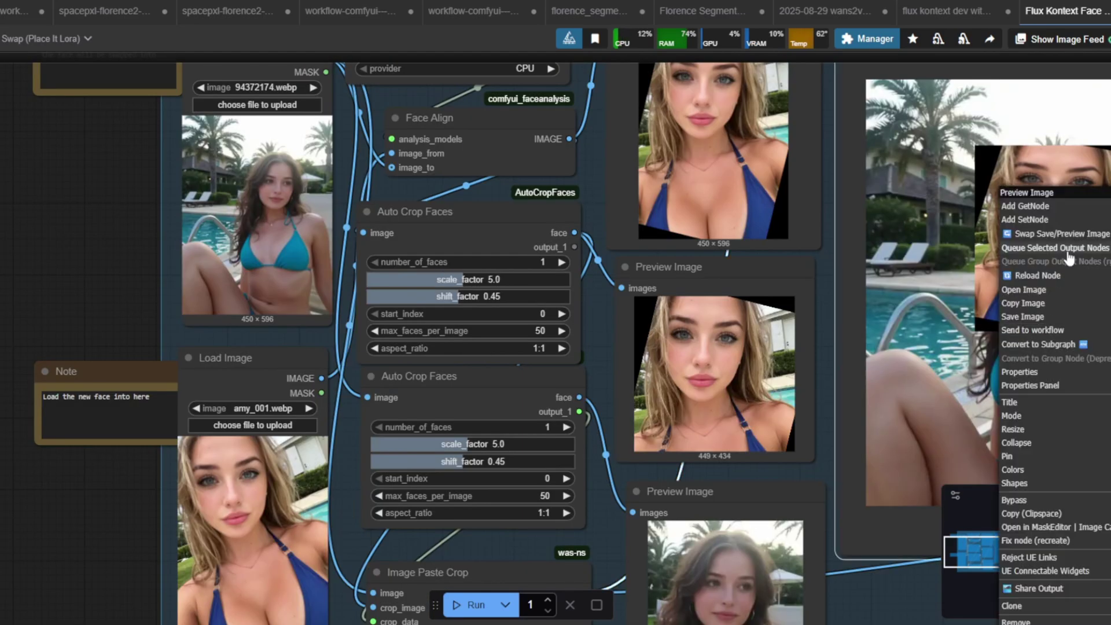
pyautogui.click(1041, 254)
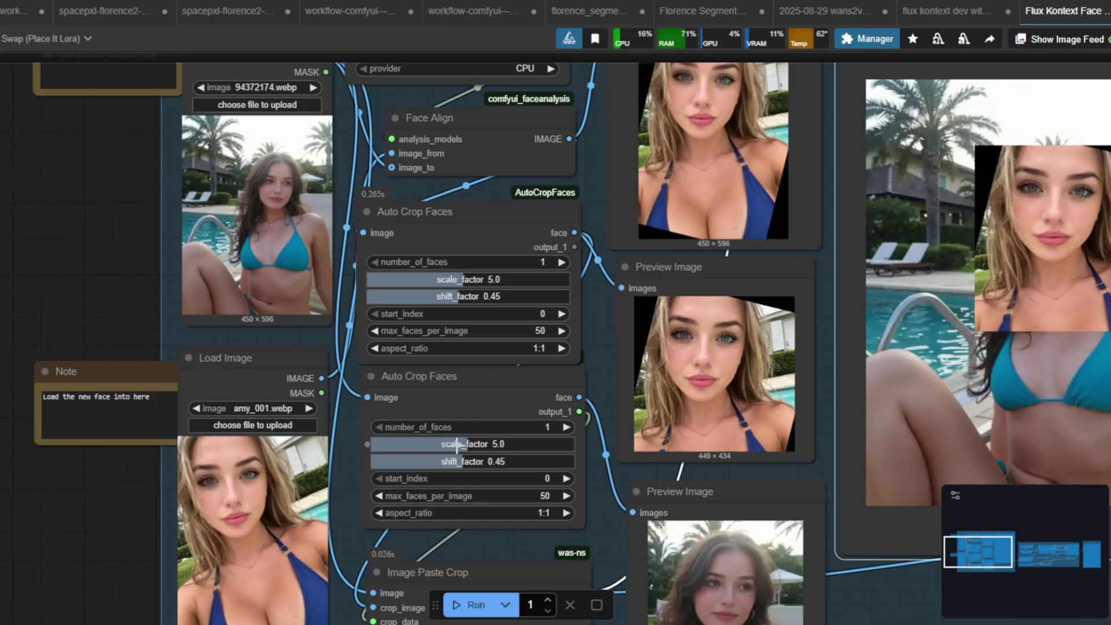
pyautogui.moveTo(460, 444); pyautogui.dragTo(427, 445)
pyautogui.rightClick(1079, 333)
pyautogui.click(1087, 258)
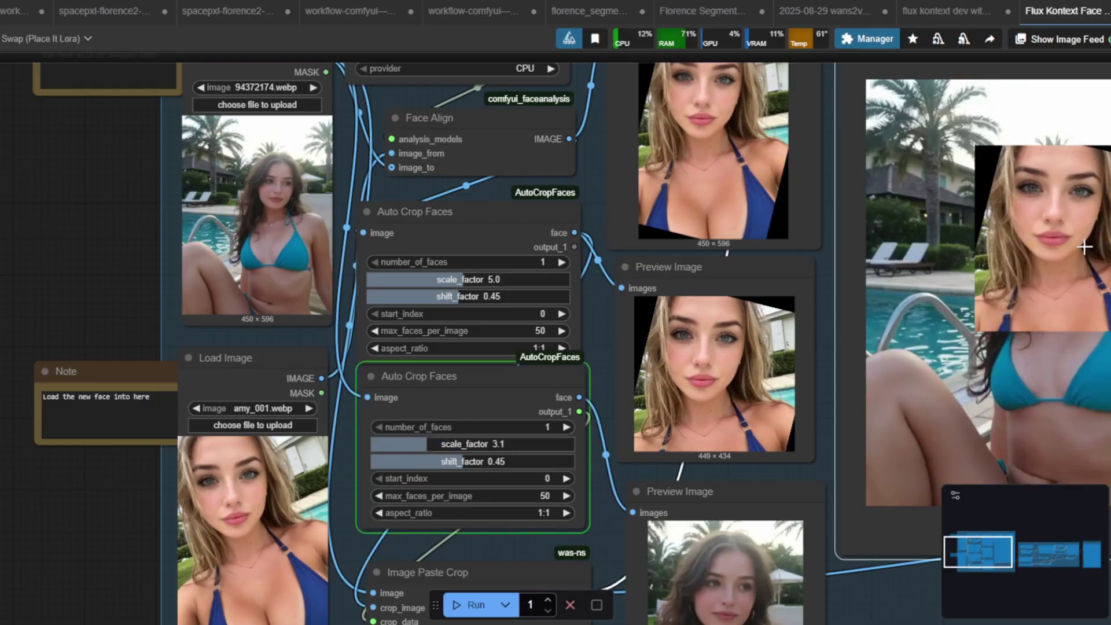
pyautogui.moveTo(453, 444); pyautogui.dragTo(417, 443)
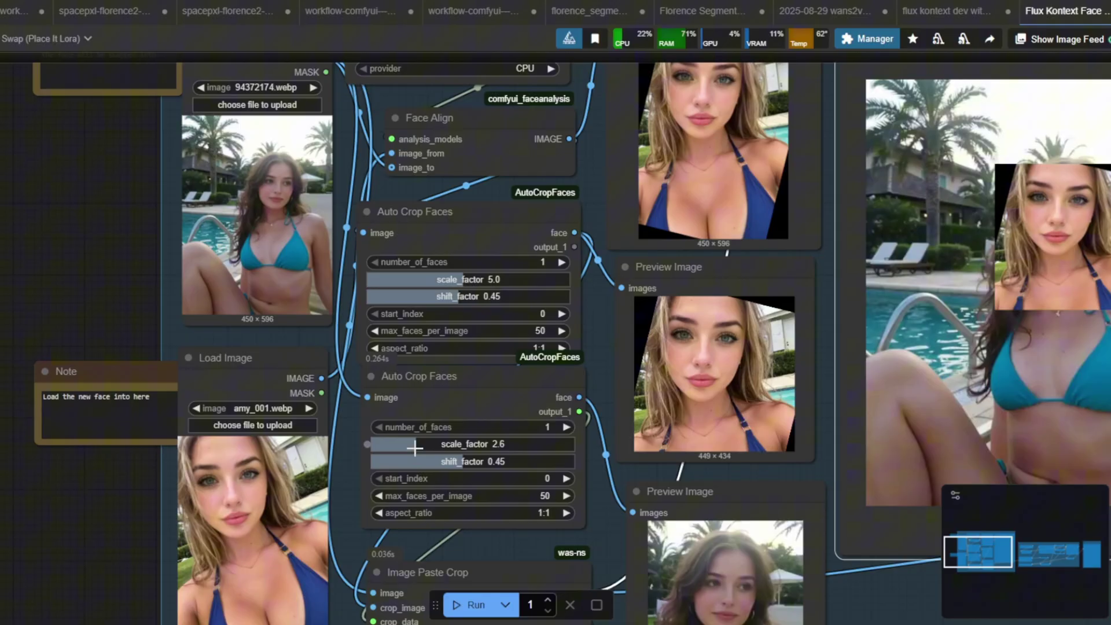
pyautogui.rightClick(1030, 316)
pyautogui.click(1041, 248)
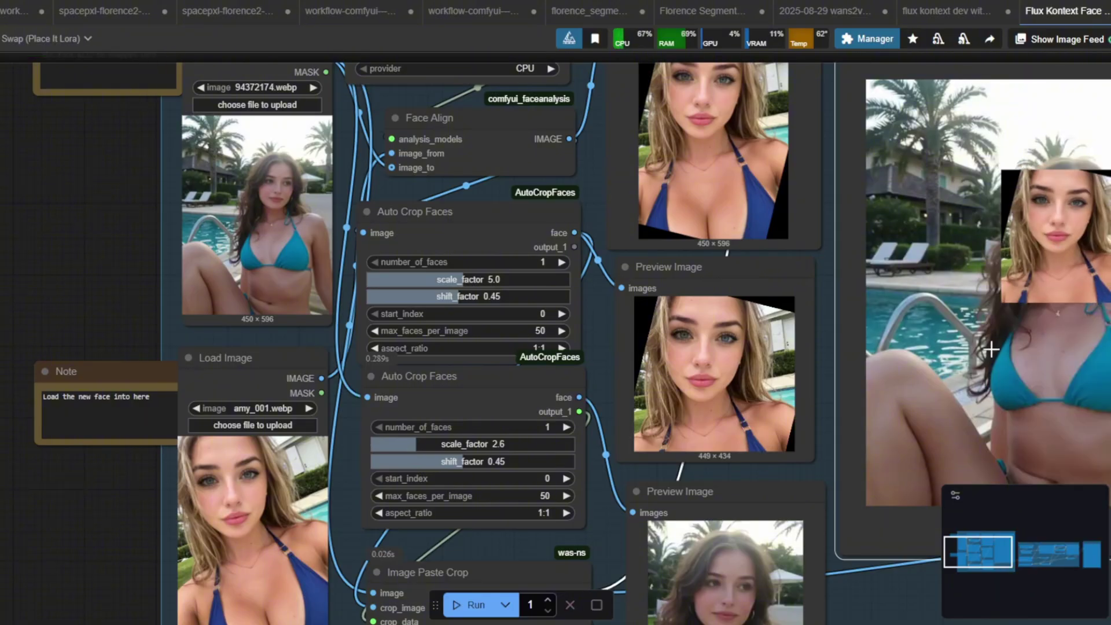
pyautogui.moveTo(411, 440); pyautogui.dragTo(433, 441)
pyautogui.rightClick(1041, 323)
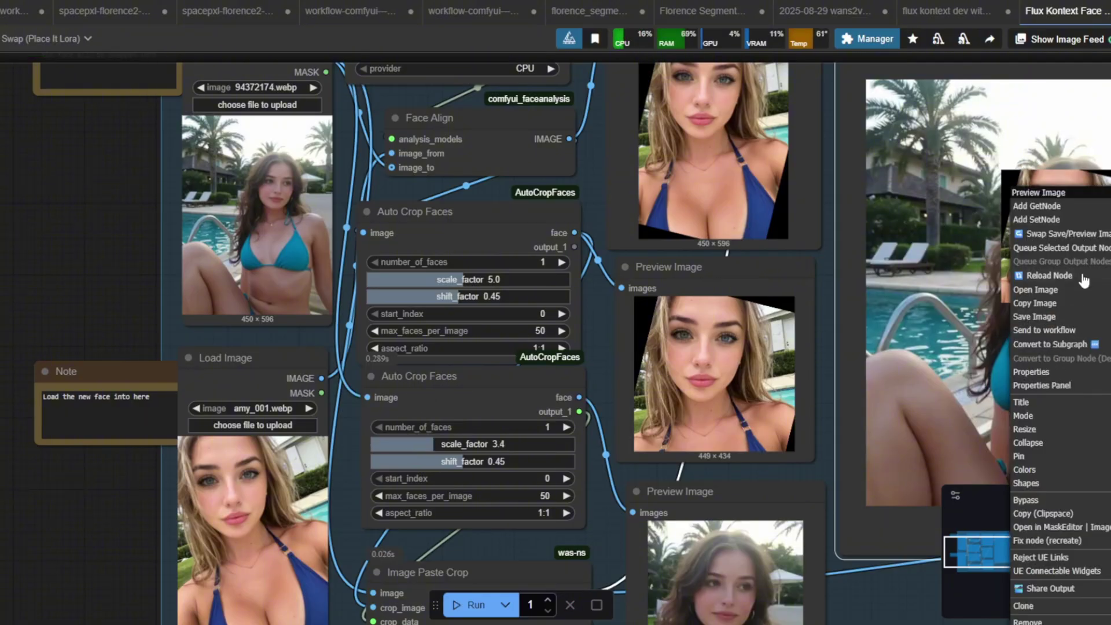
pyautogui.click(1080, 254)
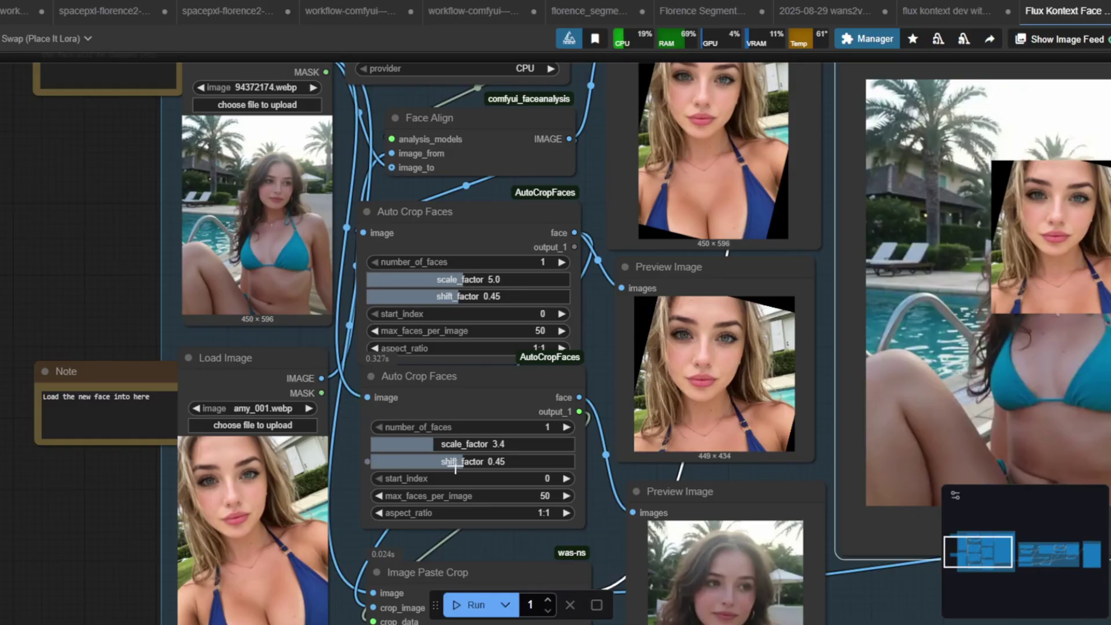
# Lower crop shift_factor to 0.38, refresh the preview, and run the full face-swap workflow
pyautogui.moveTo(457, 461); pyautogui.dragTo(449, 461)
pyautogui.rightClick(995, 369)
pyautogui.click(1048, 248)
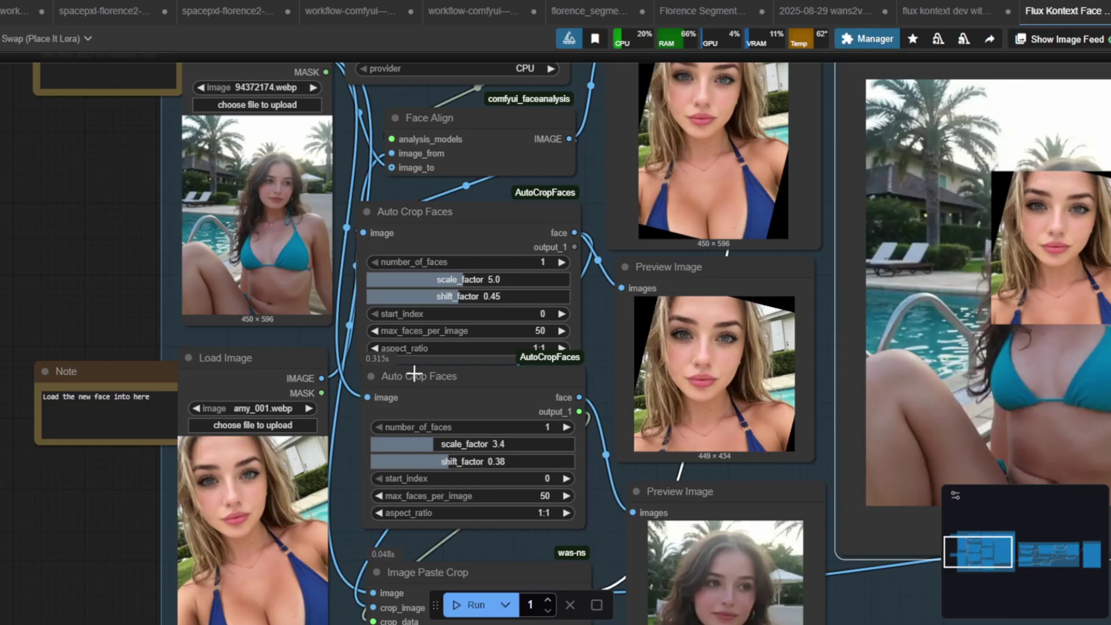
pyautogui.scroll(-2, 845, 552)
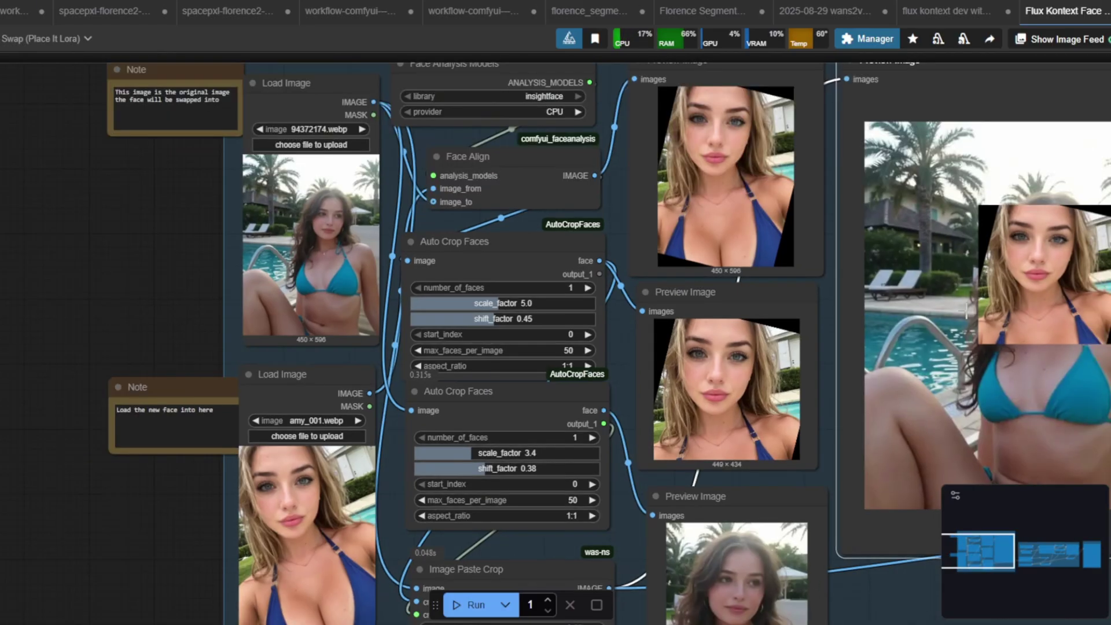
pyautogui.scroll(-2, 1010, 219)
pyautogui.moveTo(1021, 186); pyautogui.dragTo(818, 169)
pyautogui.click(476, 604)
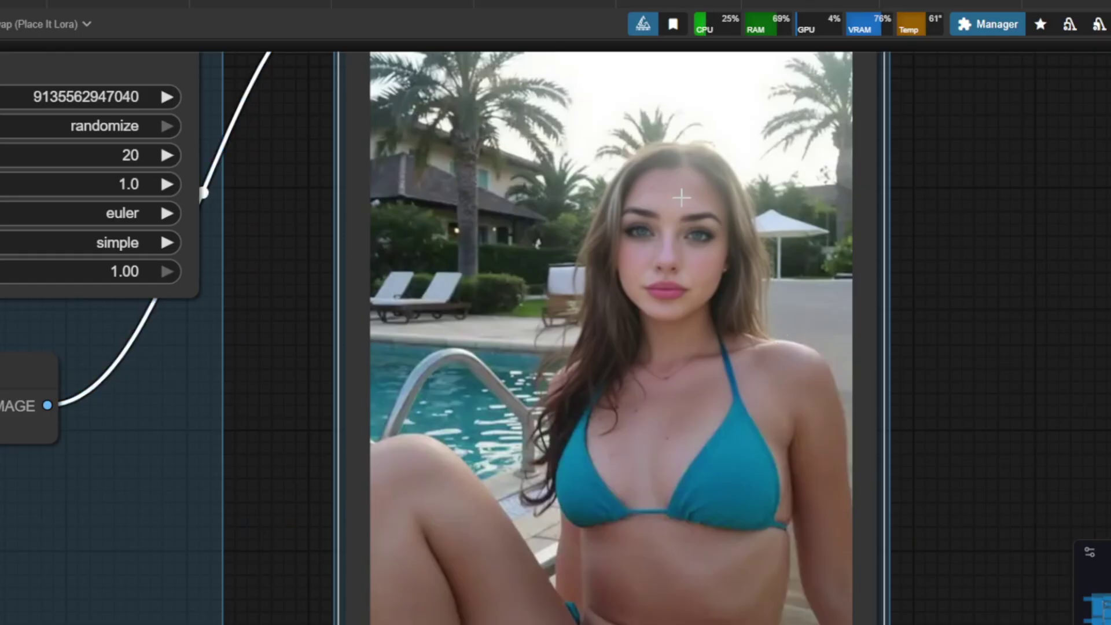
pyautogui.scroll(-6, 971, 321)
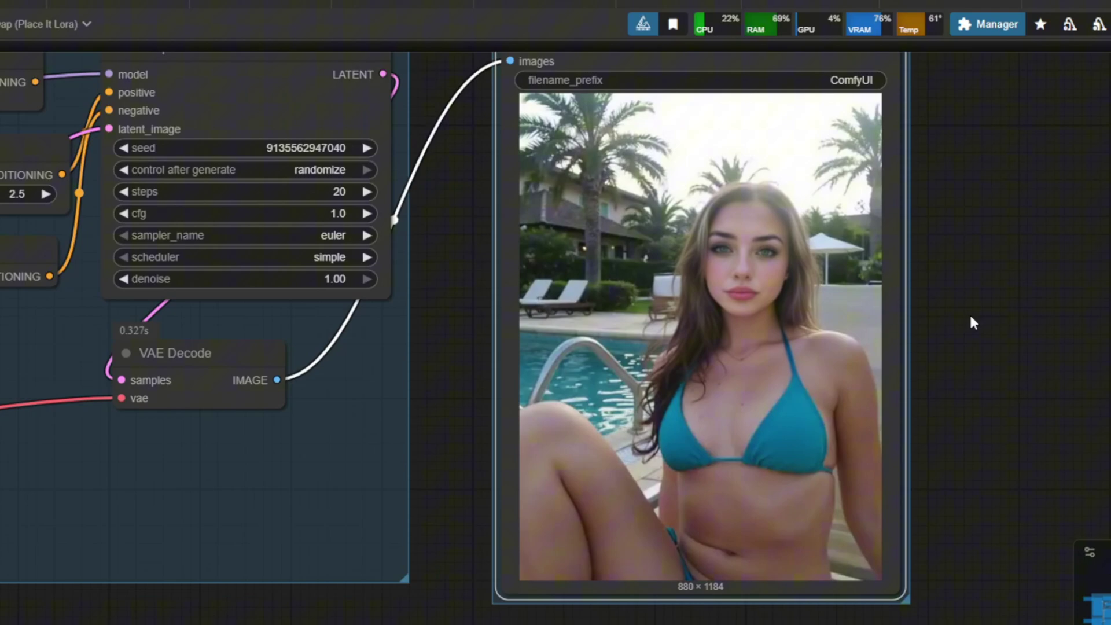
pyautogui.scroll(-2, 543, 571)
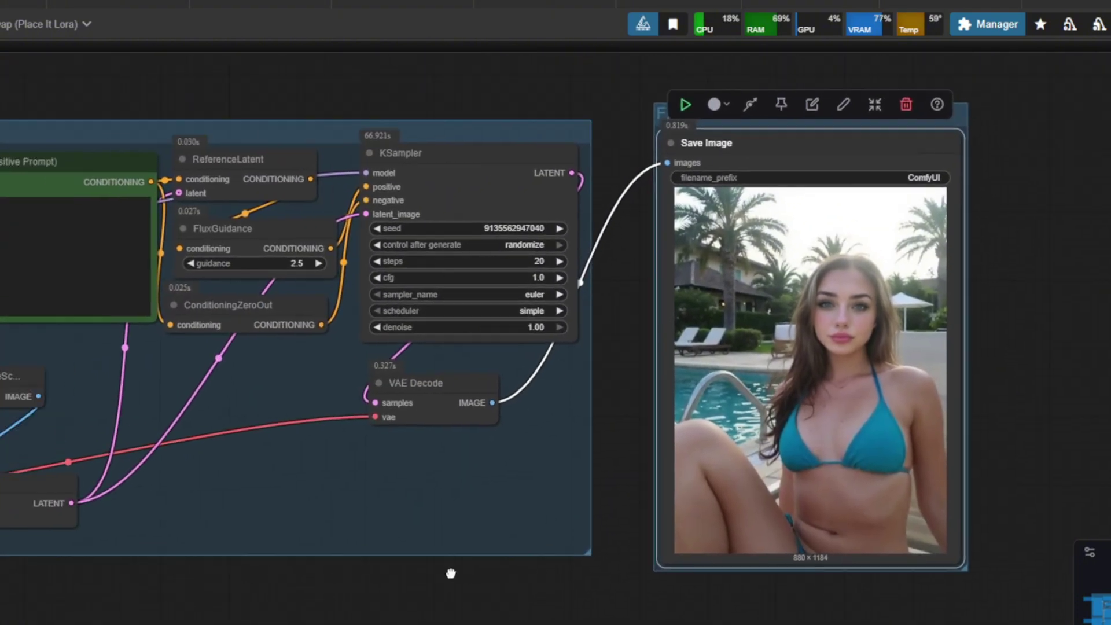
pyautogui.hscroll(-8, 533, 572)
pyautogui.scroll(3, 1021, 483)
pyautogui.scroll(-1, 1021, 482)
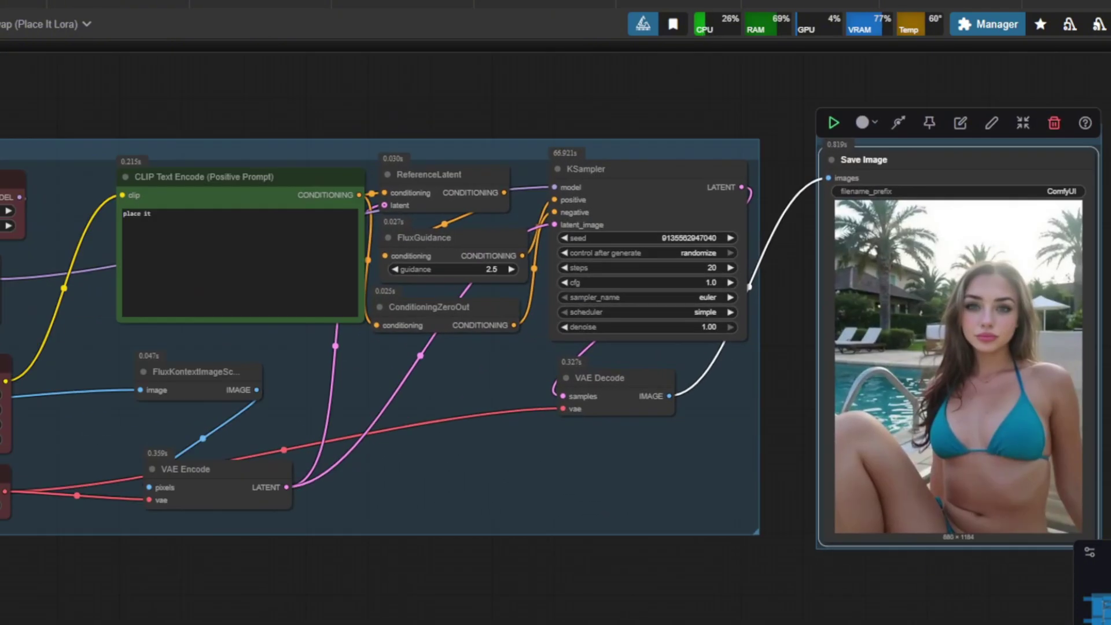
pyautogui.hscroll(2, 752, 549)
pyautogui.moveTo(454, 499); pyautogui.dragTo(518, 537)
pyautogui.hscroll(1, 518, 537)
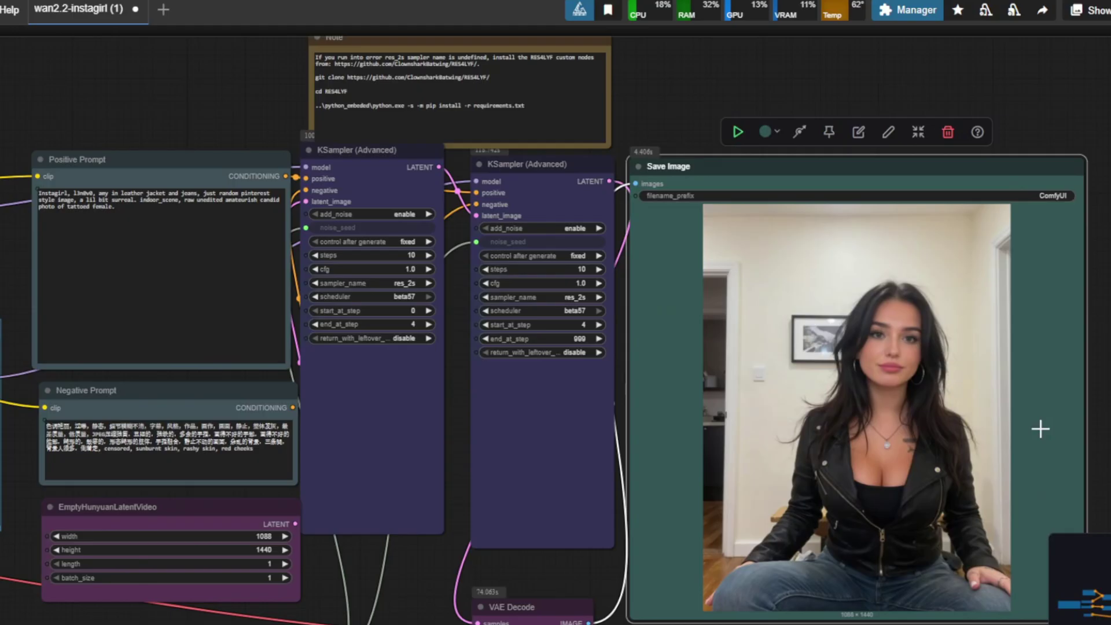
# Pan the Wan 2.2 instagirl workflow to show both KSampler nodes and the portrait
pyautogui.scroll(5, 1095, 384)
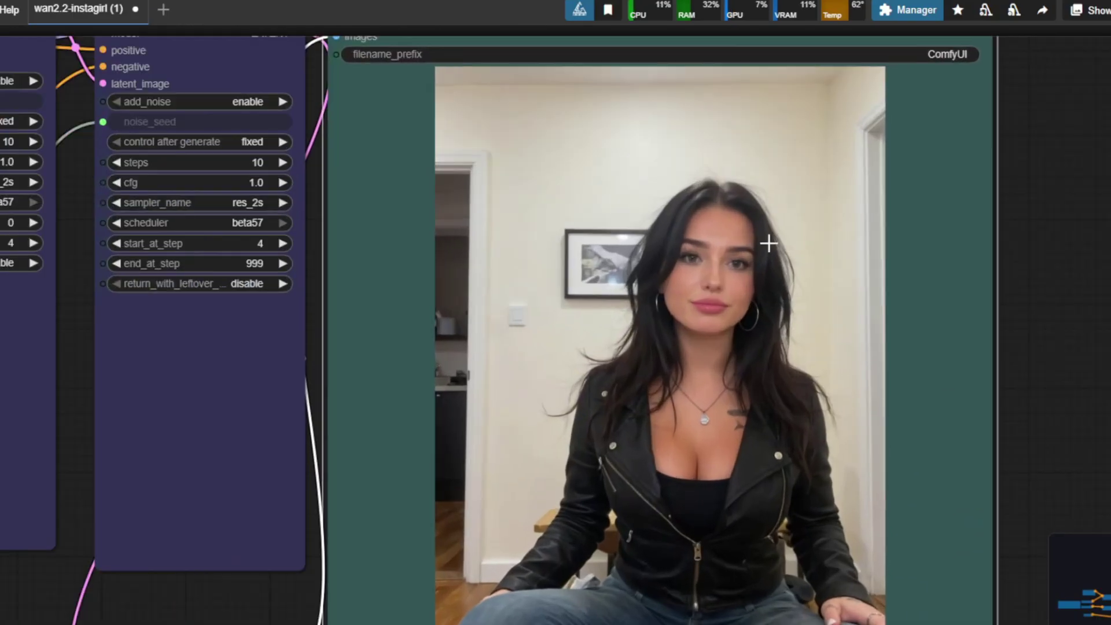
pyautogui.scroll(5, 768, 240)
pyautogui.scroll(-4, 816, 375)
pyautogui.scroll(-3, 816, 376)
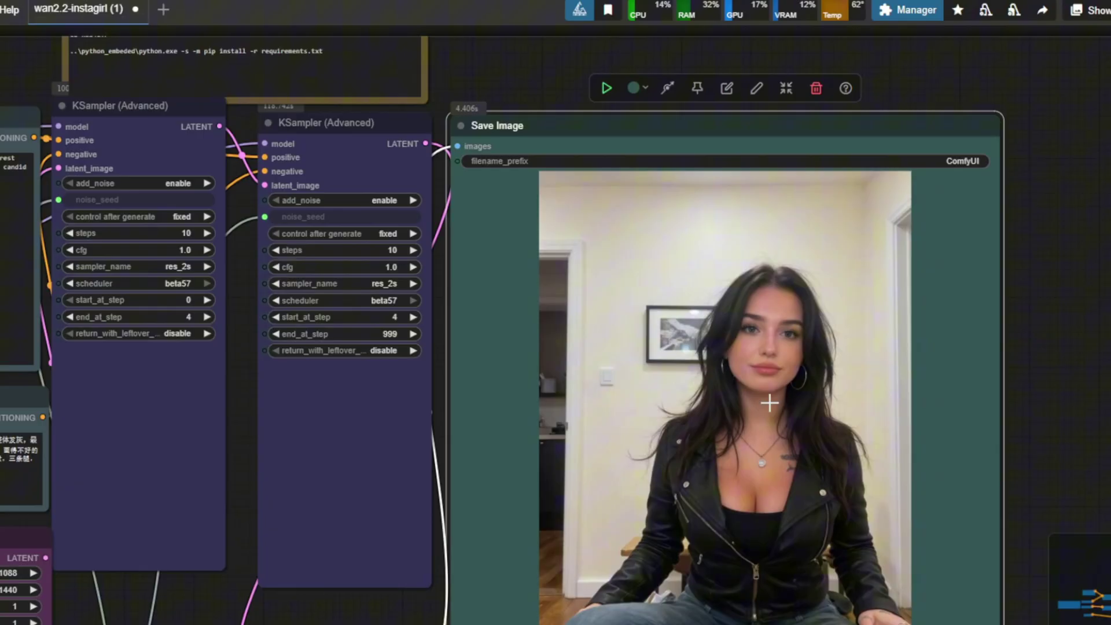
pyautogui.scroll(-2, 522, 513)
pyautogui.moveTo(343, 581); pyautogui.dragTo(439, 584)
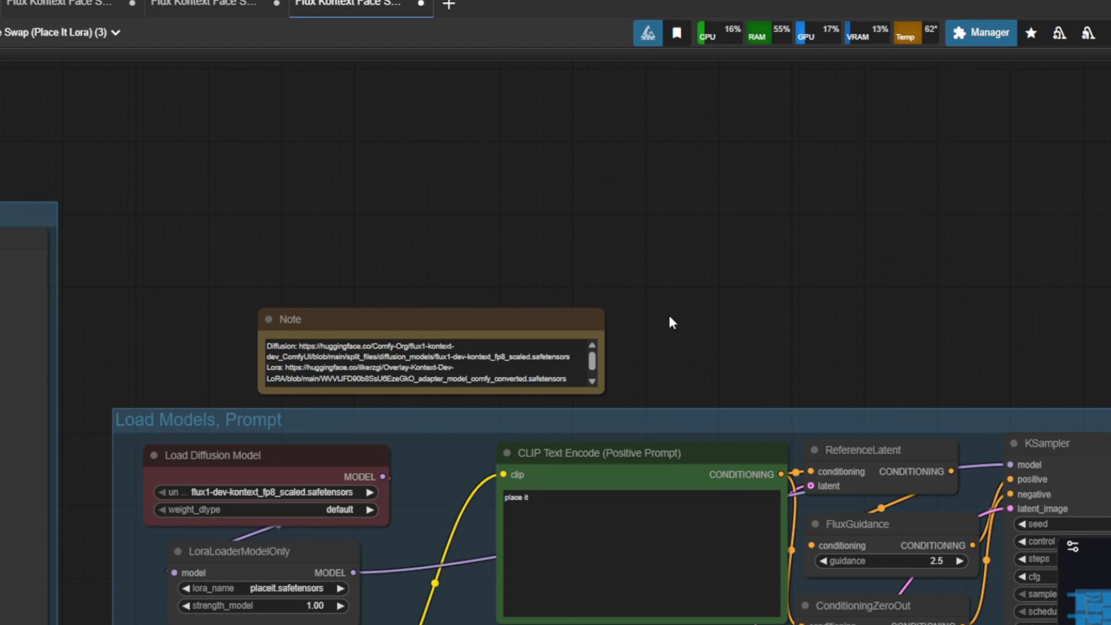
# Select the Flux Kontext model-links Note, then reach the guide's 'Choose gpu 4090' line
pyautogui.moveTo(668, 312); pyautogui.dragTo(864, 235)
pyautogui.click(672, 223)
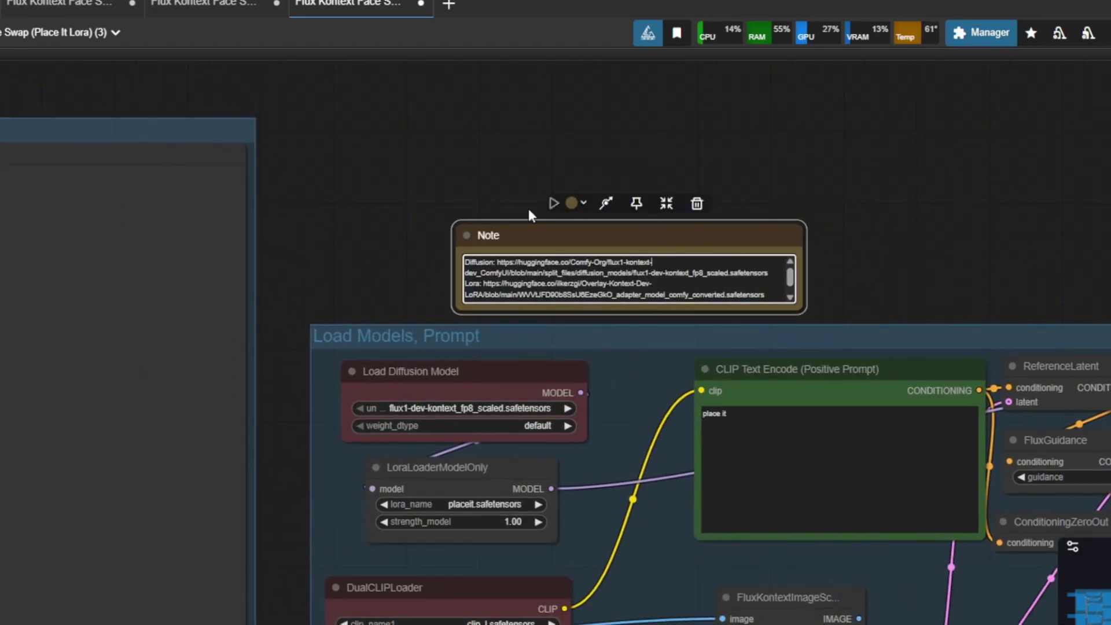
pyautogui.moveTo(458, 216); pyautogui.dragTo(441, 198)
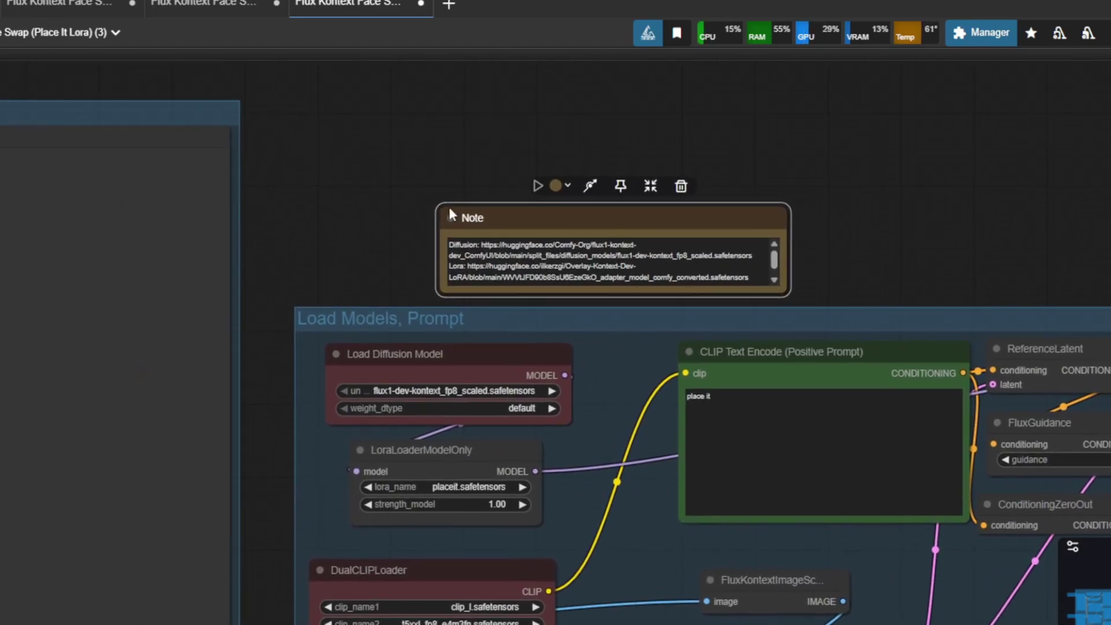
pyautogui.scroll(-1, 585, 239)
pyautogui.scroll(1, 584, 239)
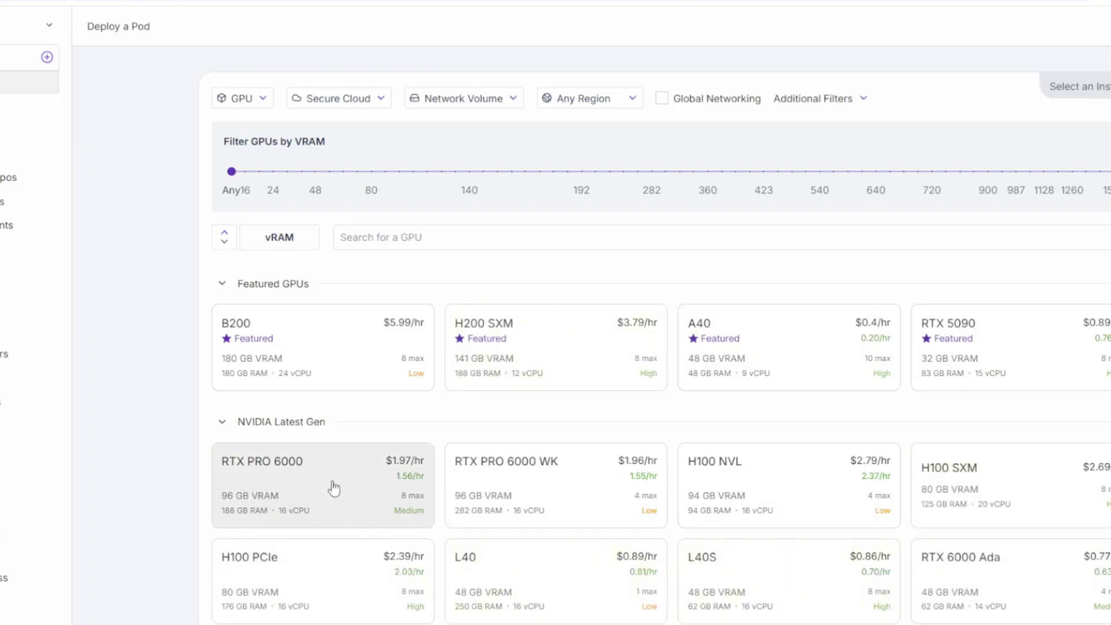
pyautogui.scroll(-4, 332, 486)
pyautogui.click(347, 391)
pyautogui.scroll(-1, 327, 397)
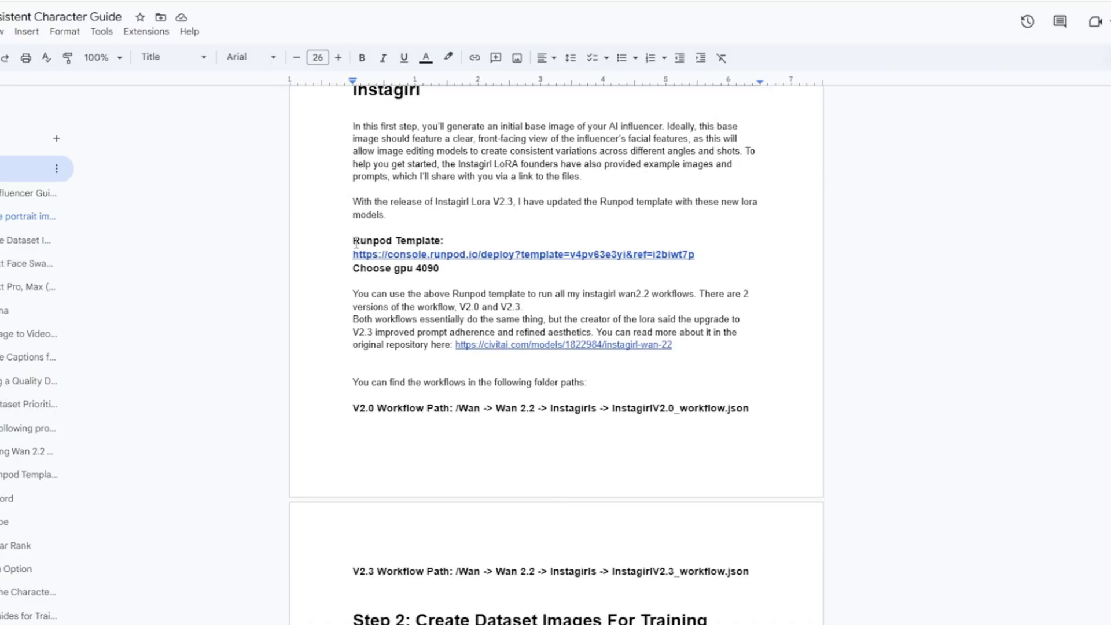
# Mark the Runpod Template line, then the Wan 2.2 Image to Video workflow path line
pyautogui.scroll(1, 356, 243)
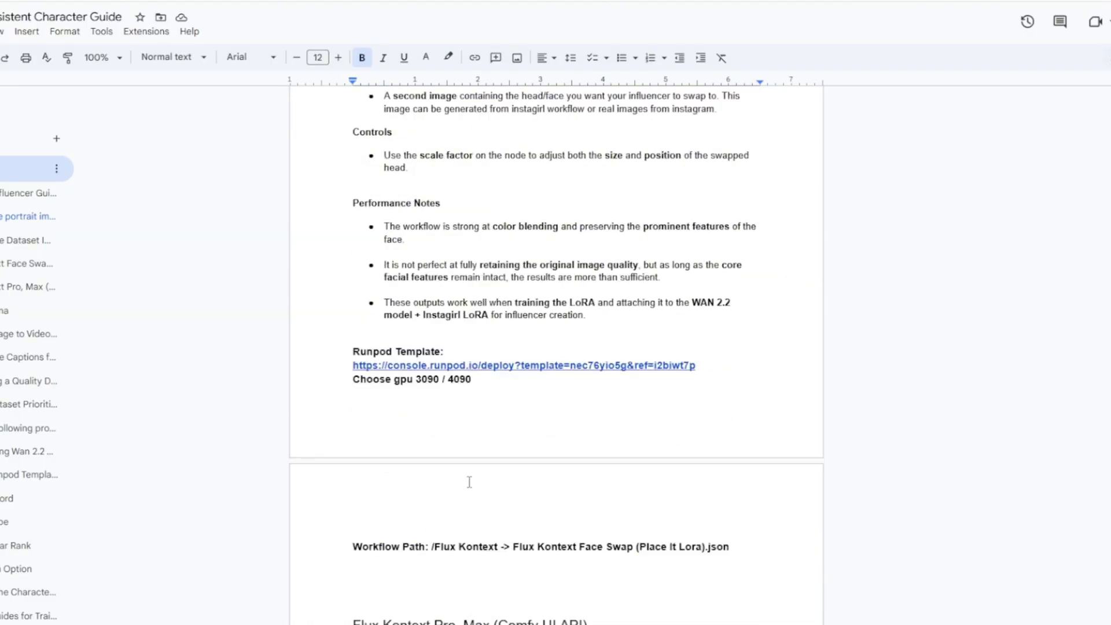
pyautogui.scroll(2, 456, 463)
pyautogui.click(480, 497)
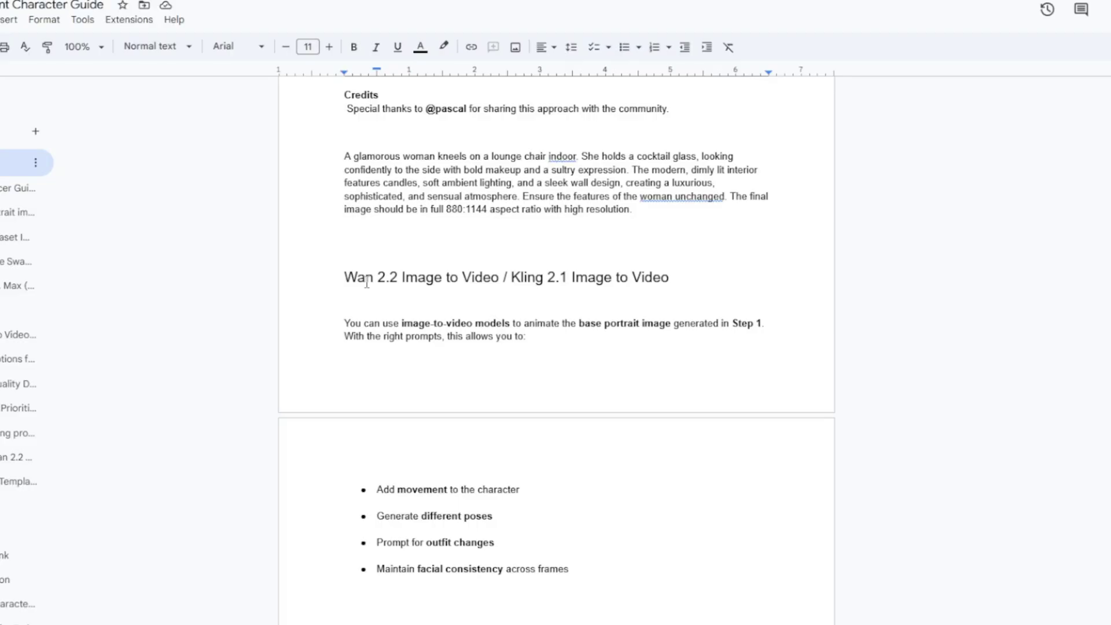
pyautogui.moveTo(344, 280); pyautogui.dragTo(499, 281)
pyautogui.scroll(-5, 471, 467)
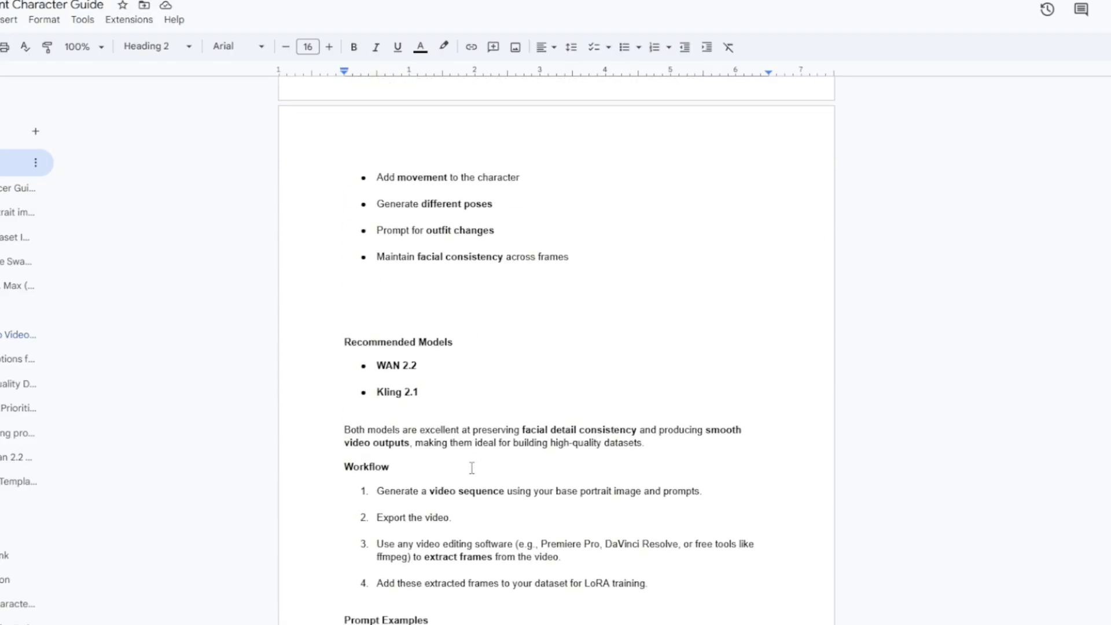
pyautogui.scroll(-7, 472, 467)
pyautogui.click(457, 516)
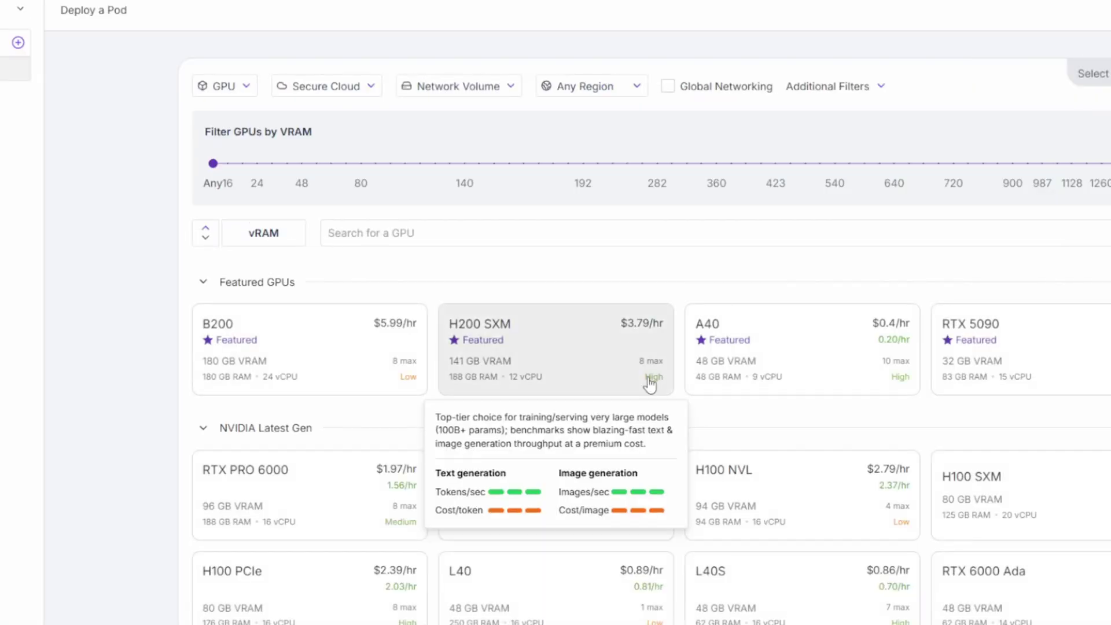
# Select the RTX 4090 card ($0.69/hr) under NVIDIA Latest Gen on Deploy a Pod
pyautogui.scroll(-4, 728, 438)
pyautogui.scroll(-3, 728, 438)
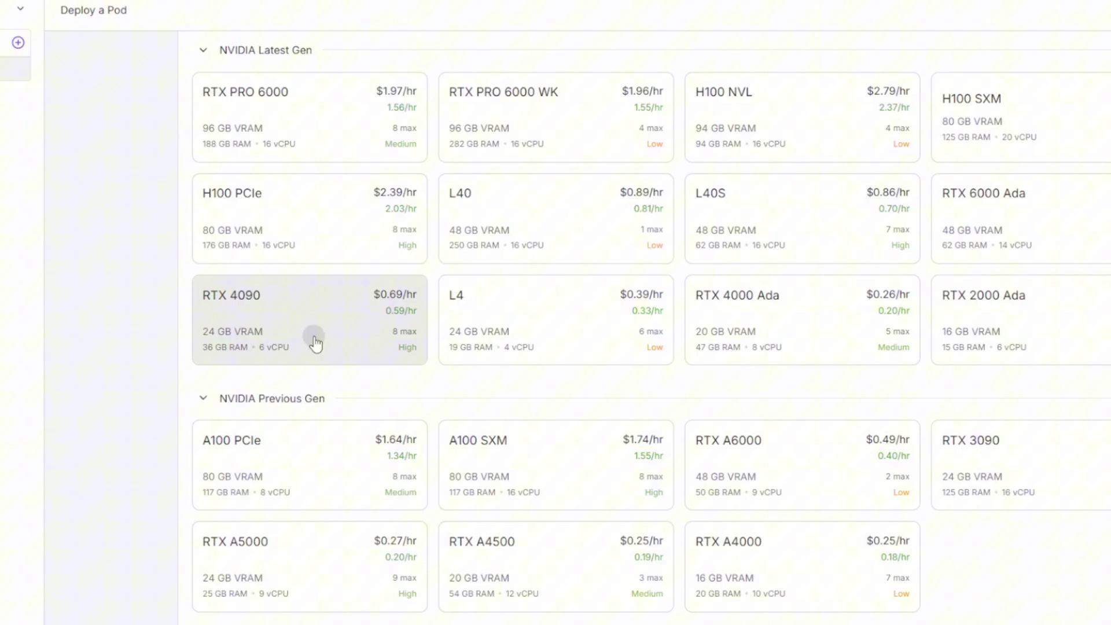
pyautogui.click(315, 341)
pyautogui.scroll(-4, 518, 466)
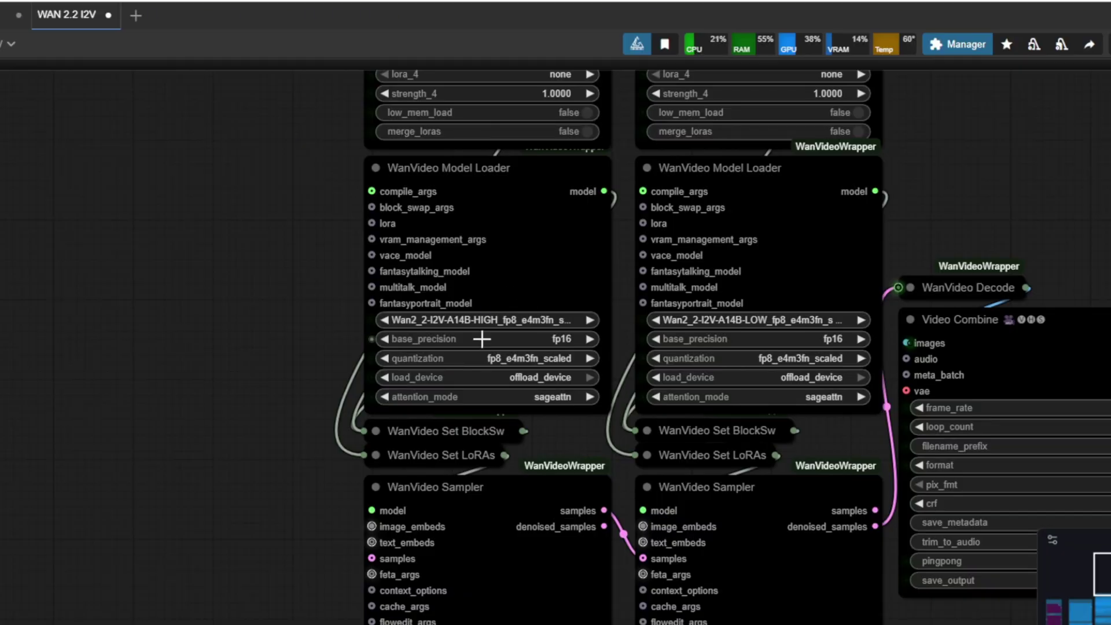
pyautogui.scroll(-5, 324, 409)
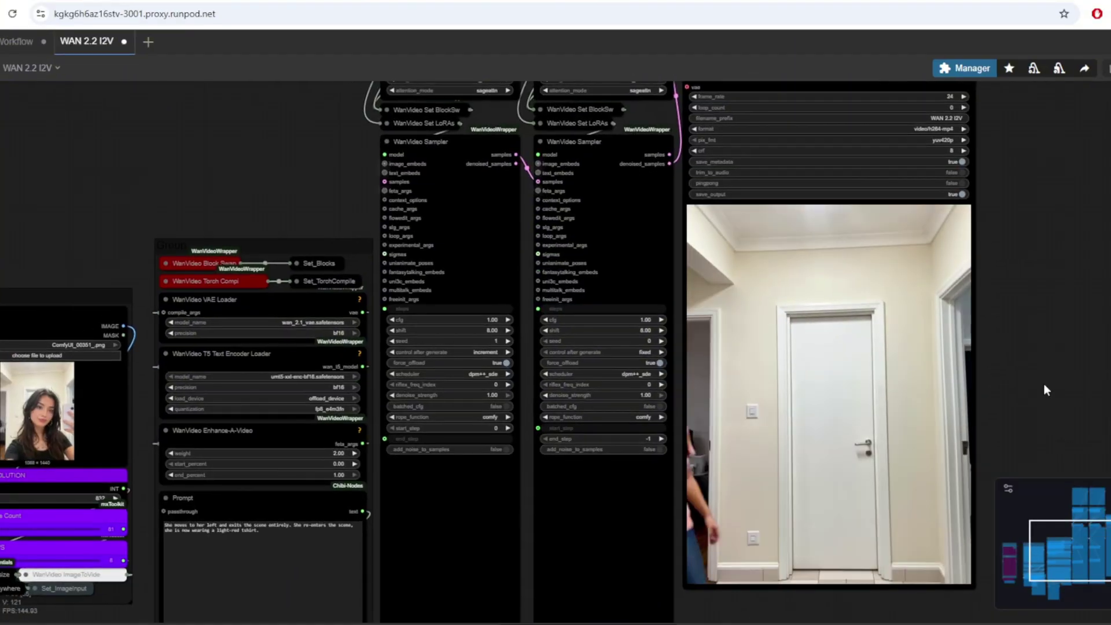
pyautogui.scroll(3, 1043, 383)
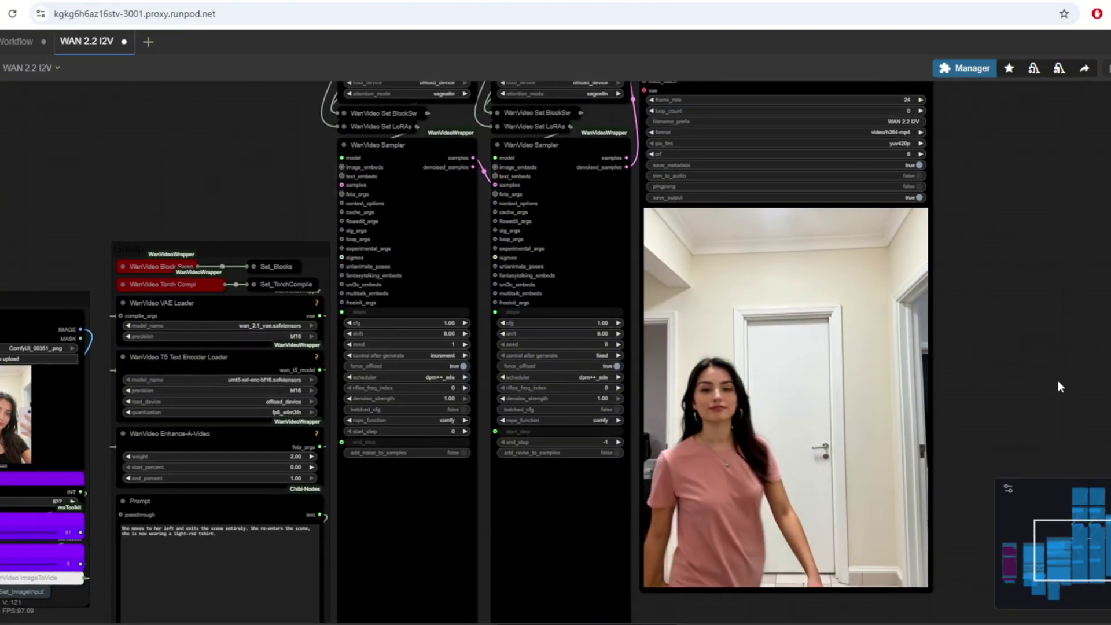
pyautogui.scroll(3, 971, 429)
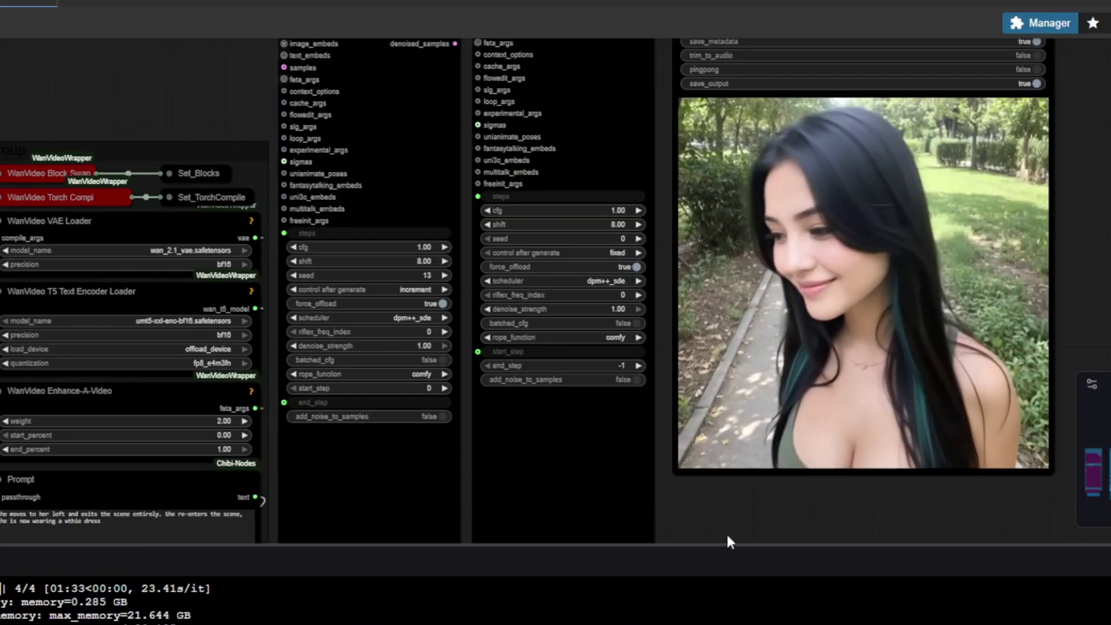
pyautogui.hscroll(2, 727, 524)
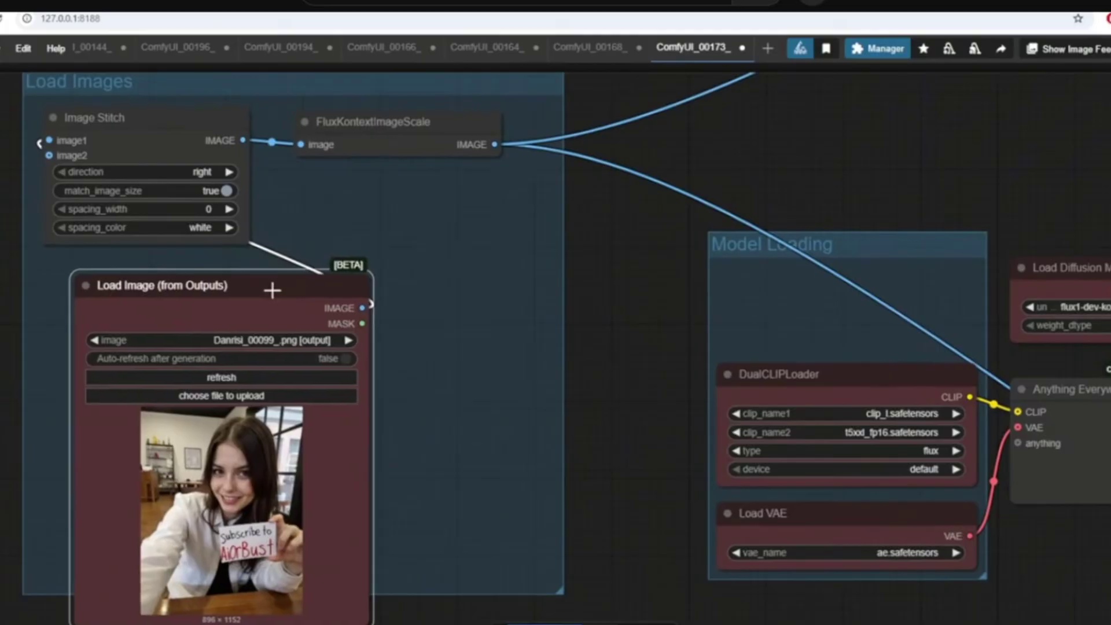
# Select the reference Load Image node, then the CLIP Text Encode positive prompt text
pyautogui.click(272, 290)
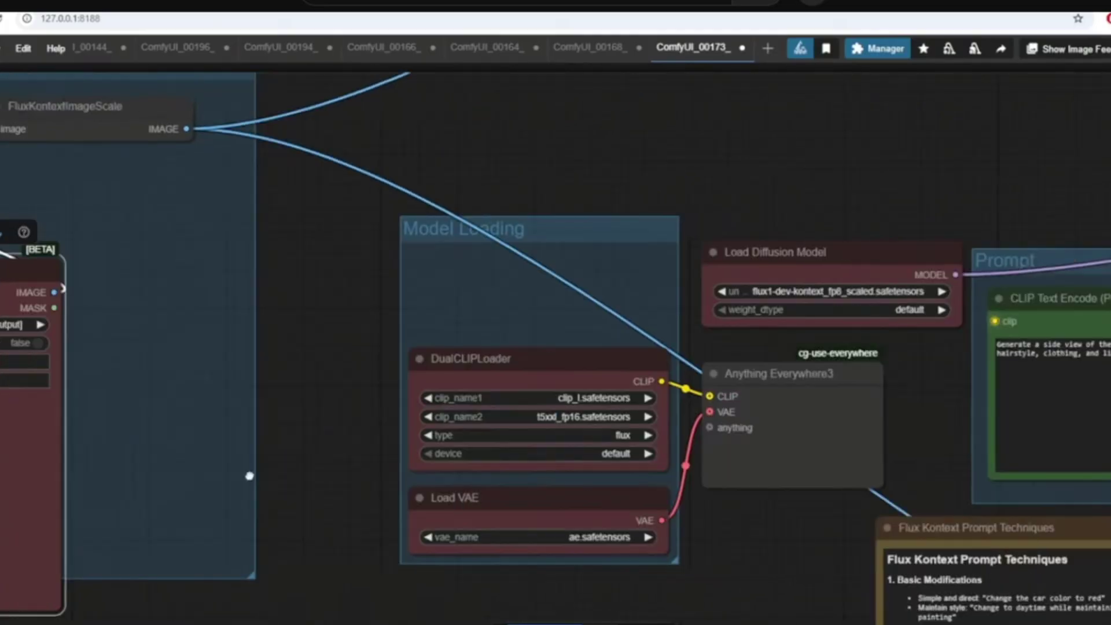
pyautogui.hscroll(10, 774, 439)
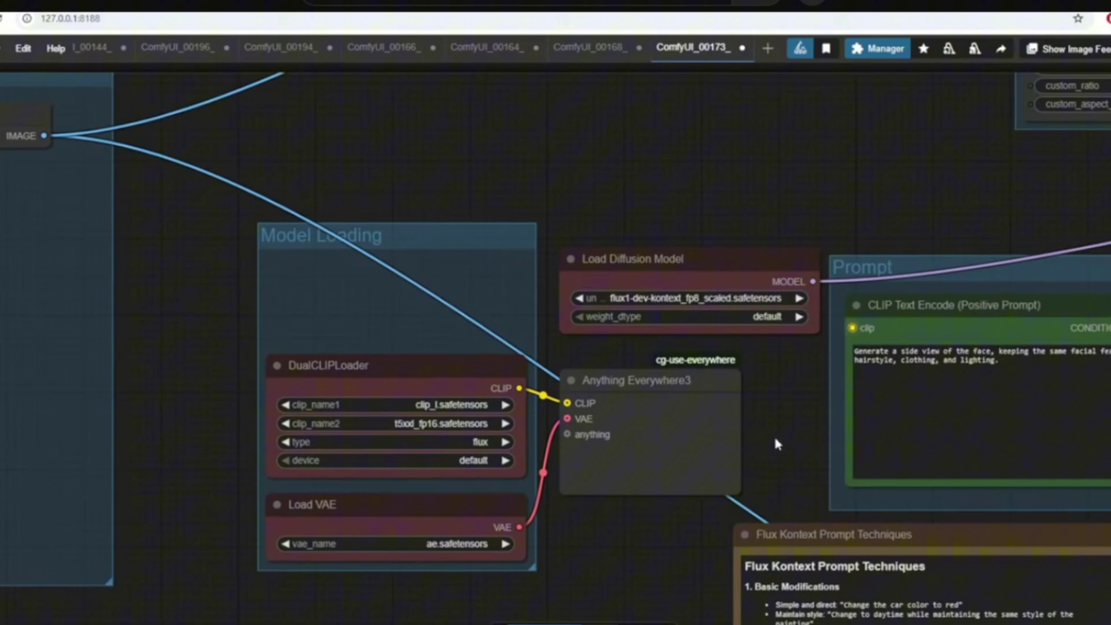
pyautogui.moveTo(797, 358); pyautogui.dragTo(557, 313)
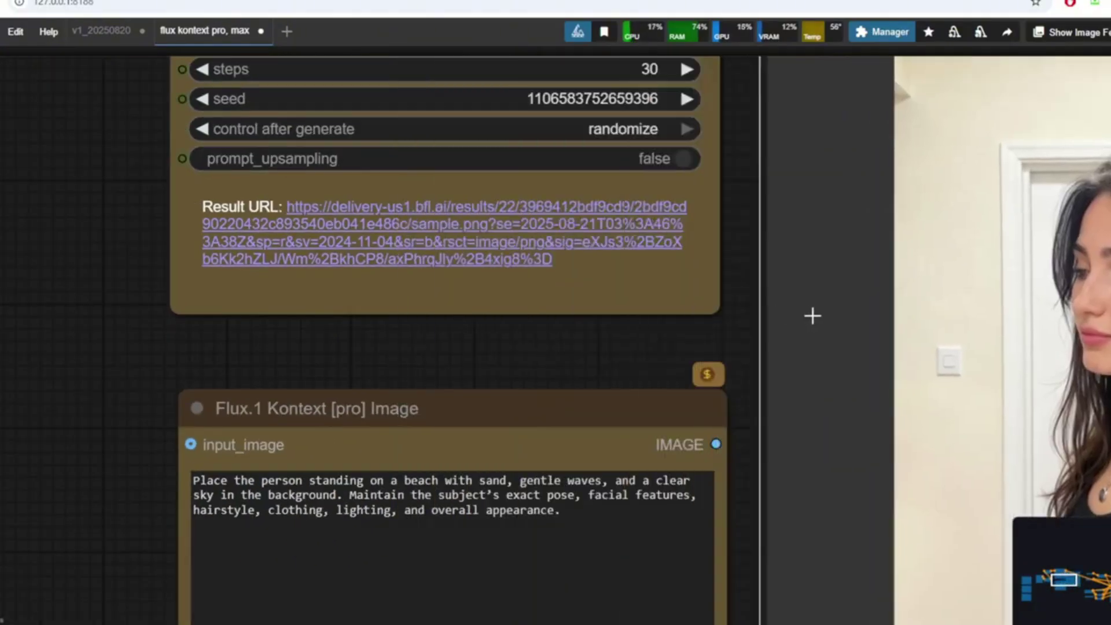
pyautogui.moveTo(810, 314); pyautogui.dragTo(407, 341)
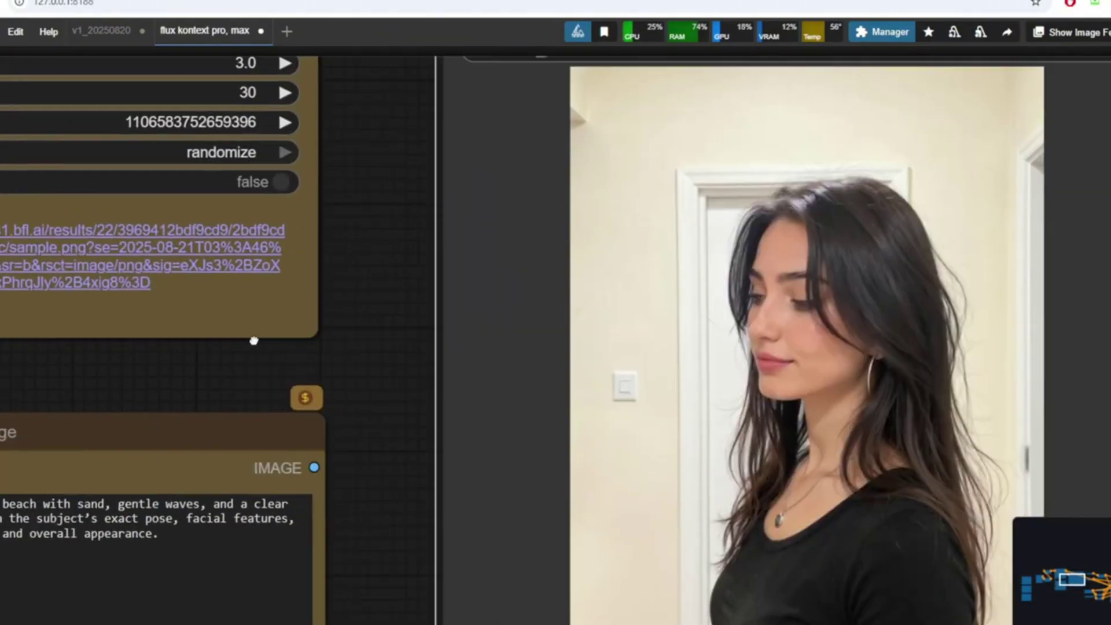
pyautogui.scroll(-2, 1029, 411)
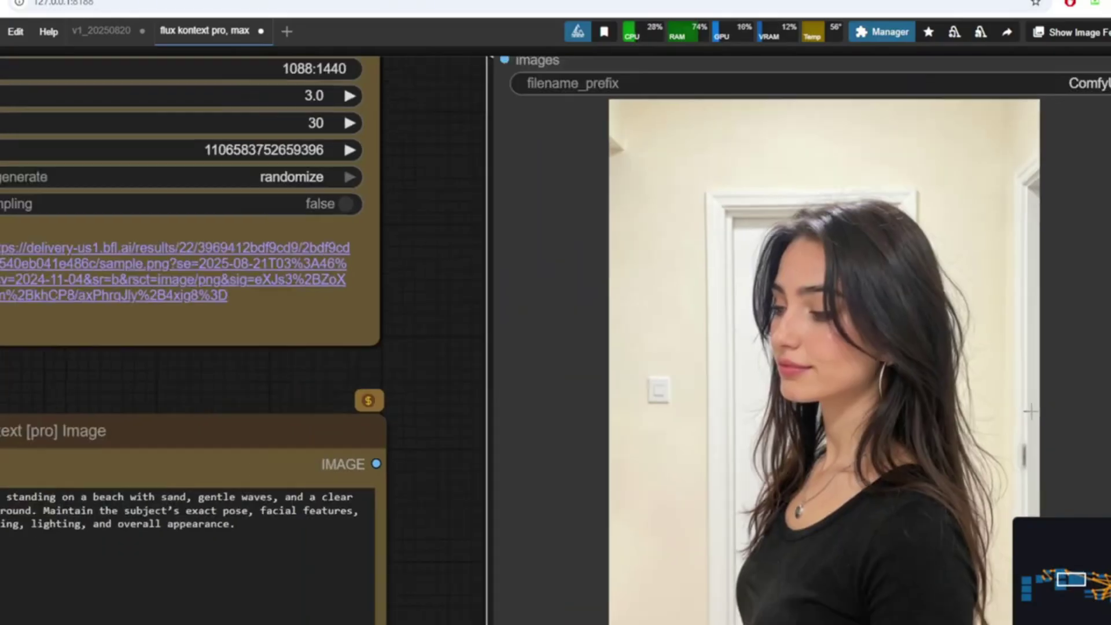
pyautogui.scroll(1, 1030, 411)
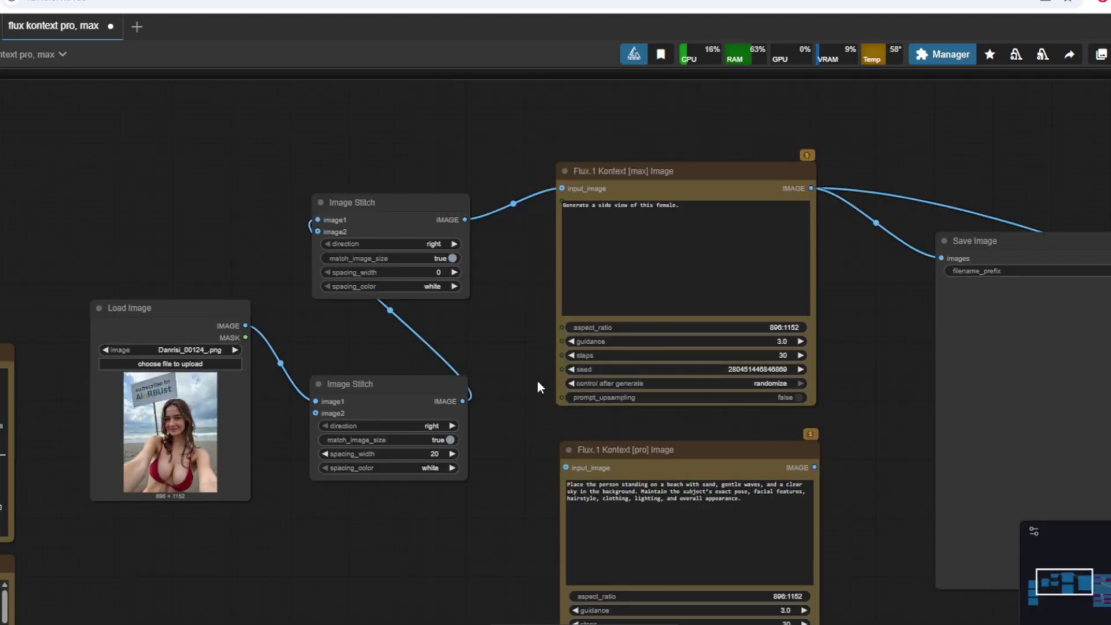
pyautogui.hscroll(1, 572, 347)
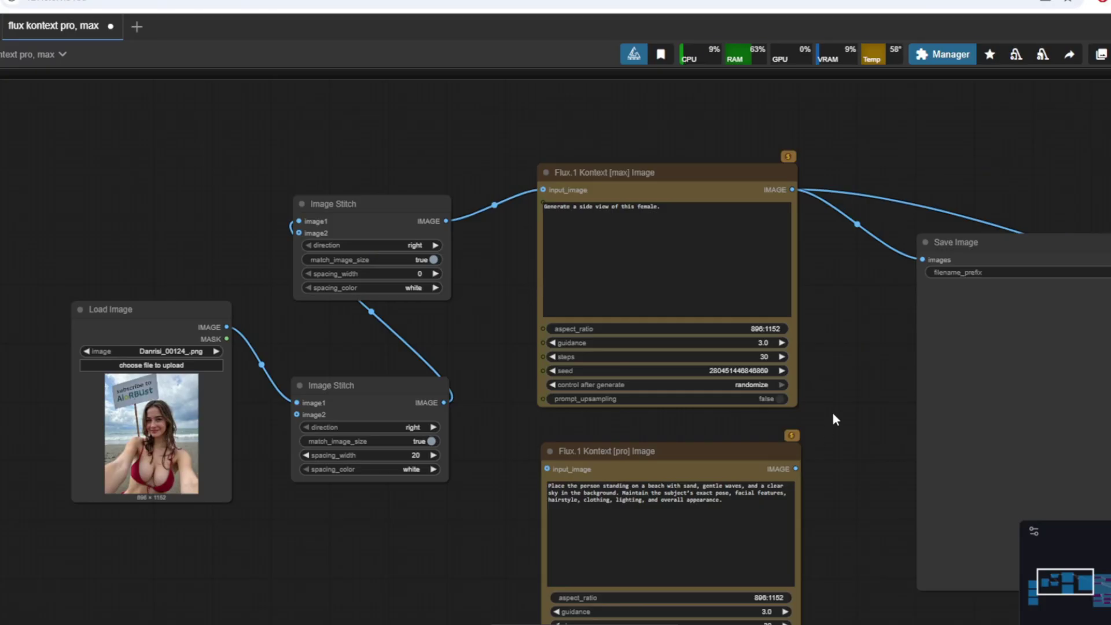
# Load the flux kontext dev upscaler and face detailer workflow JSON and view its input images
pyautogui.hotkey('alt', 'Tab')
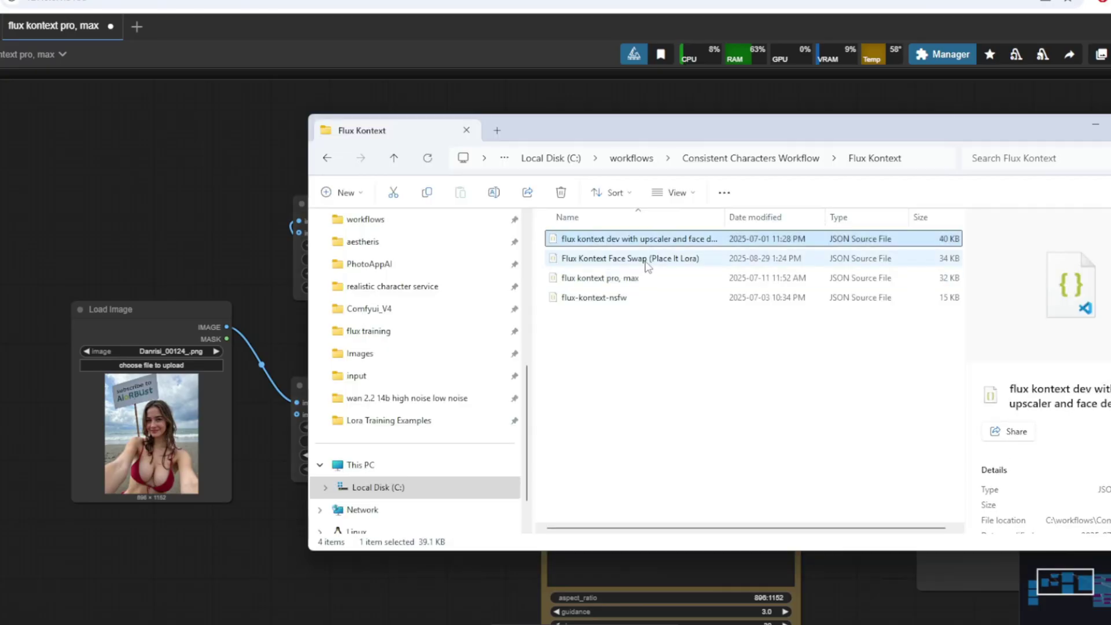
pyautogui.moveTo(645, 238); pyautogui.dragTo(195, 256)
pyautogui.moveTo(598, 379); pyautogui.dragTo(713, 297)
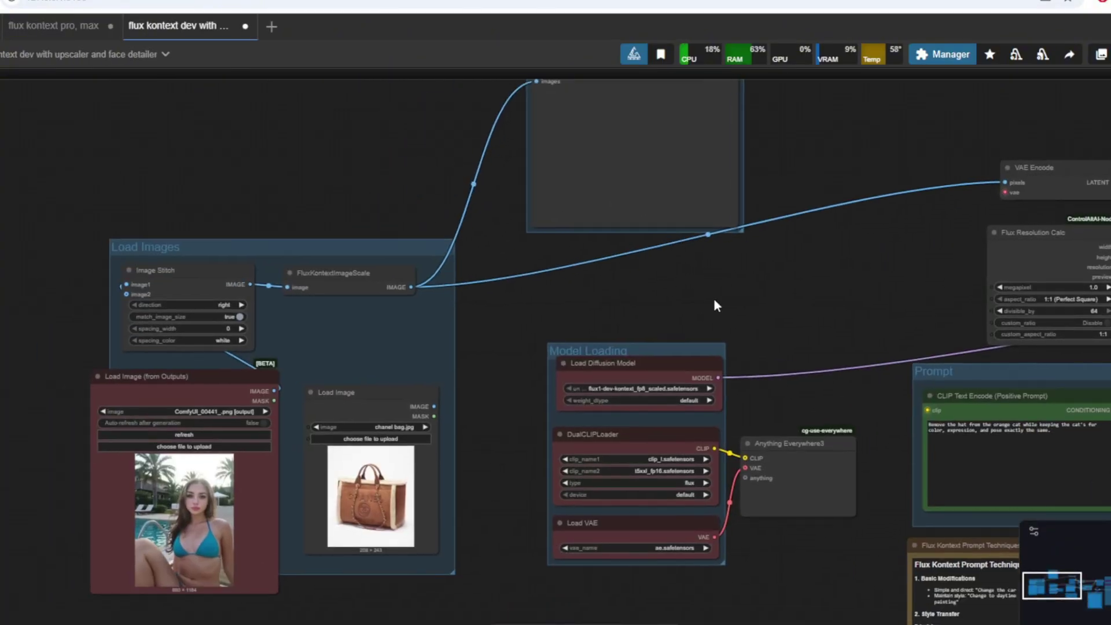
pyautogui.scroll(3, 509, 462)
pyautogui.click(415, 373)
# Replace the positive prompt with the side-view, keep-facial-features prompt and queue with Ctrl+Enter
pyautogui.moveTo(976, 372); pyautogui.dragTo(489, 314)
pyautogui.scroll(3, 489, 315)
pyautogui.click(856, 391)
pyautogui.hotkey('ctrl', 'a')
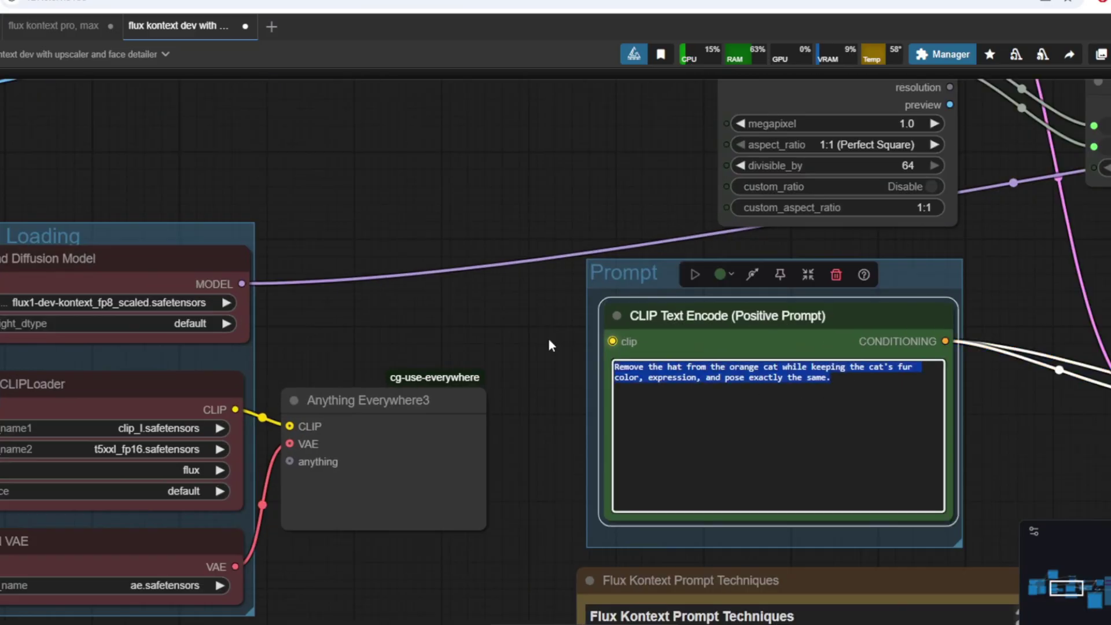
pyautogui.write('Generate a side view of this female while keeping the facial features consistent.')
pyautogui.scroll(-5, 547, 338)
pyautogui.moveTo(436, 563); pyautogui.dragTo(525, 502)
pyautogui.hotkey('ctrl', 'Return')
# Pan to the result area and select the generated image node to inspect it
pyautogui.moveTo(520, 541); pyautogui.dragTo(651, 511)
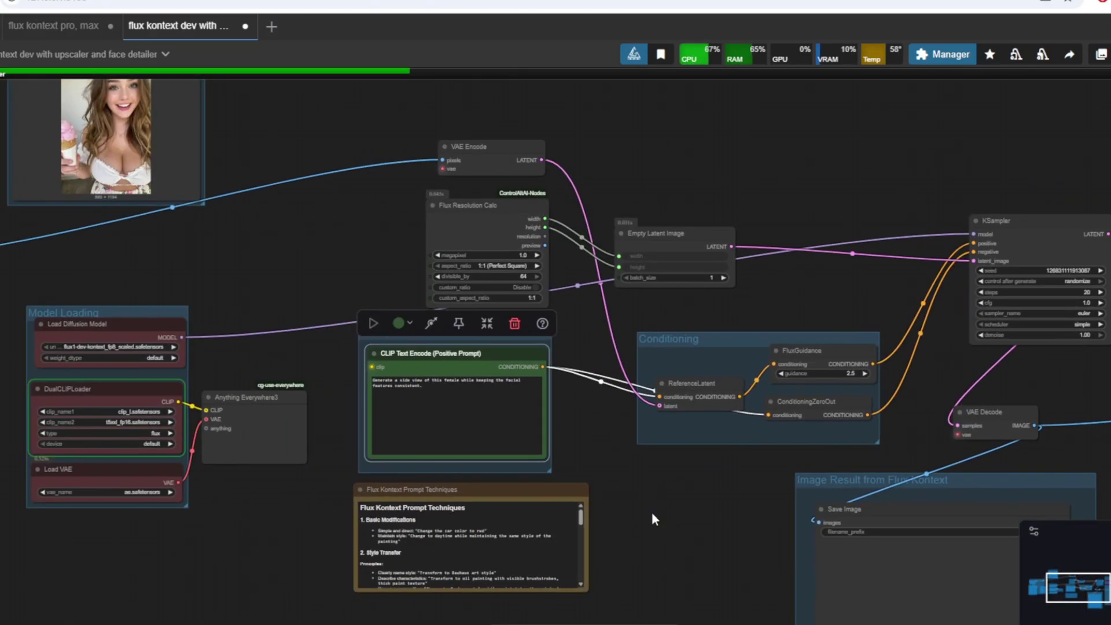
pyautogui.scroll(3, 436, 327)
pyautogui.moveTo(436, 327); pyautogui.dragTo(330, 204)
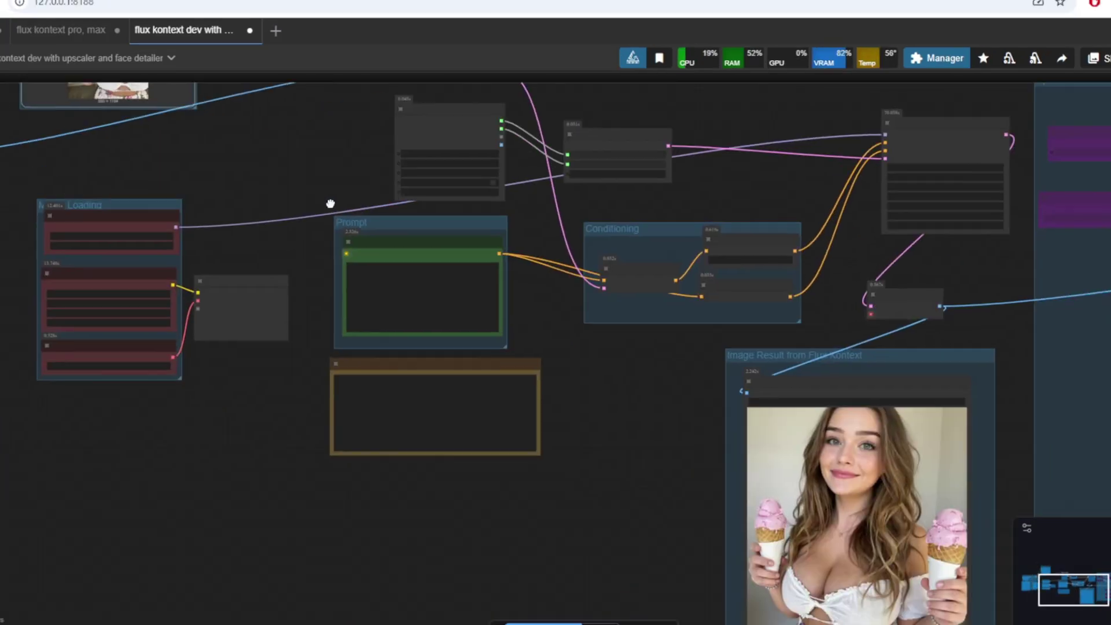
pyautogui.hscroll(5, 484, 409)
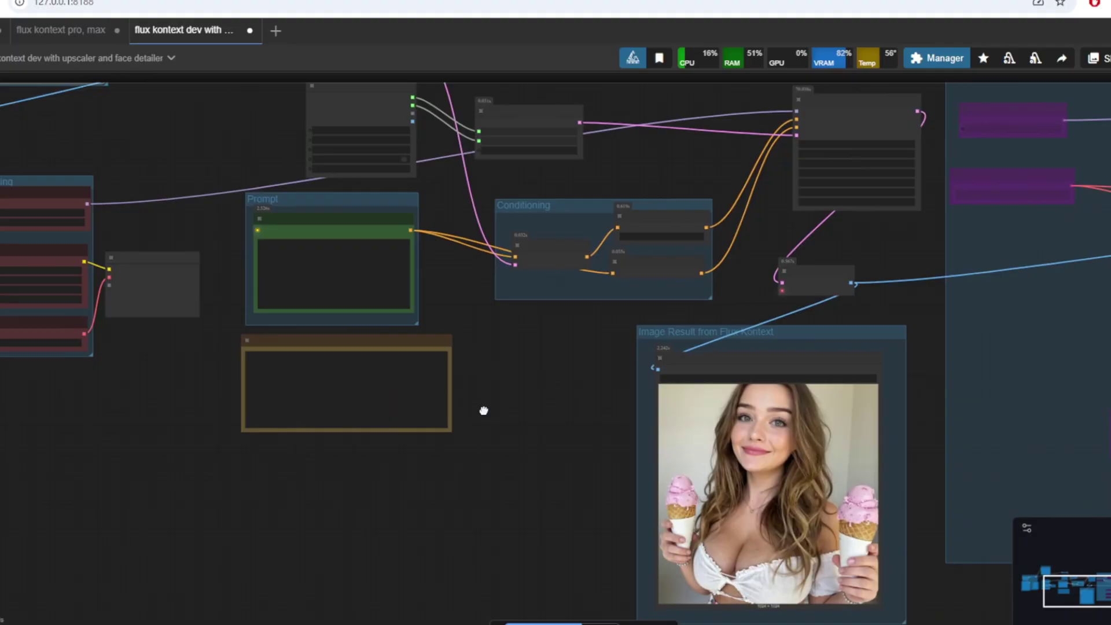
pyautogui.click(636, 399)
pyautogui.hscroll(3, 701, 479)
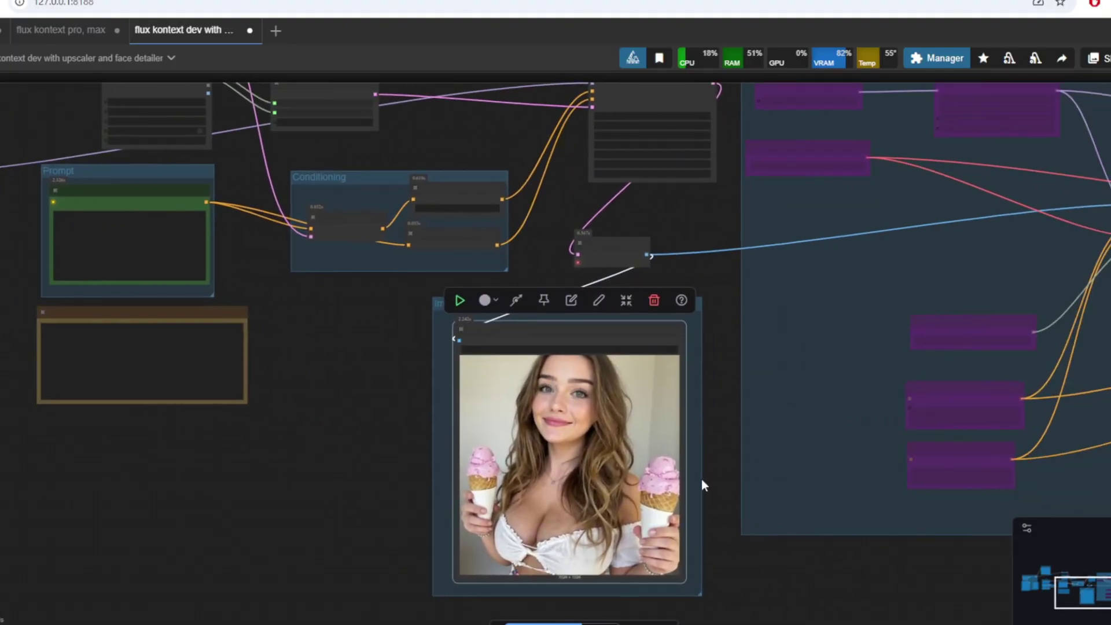
pyautogui.scroll(5, 704, 494)
pyautogui.scroll(-1, 732, 464)
pyautogui.scroll(-1, 665, 362)
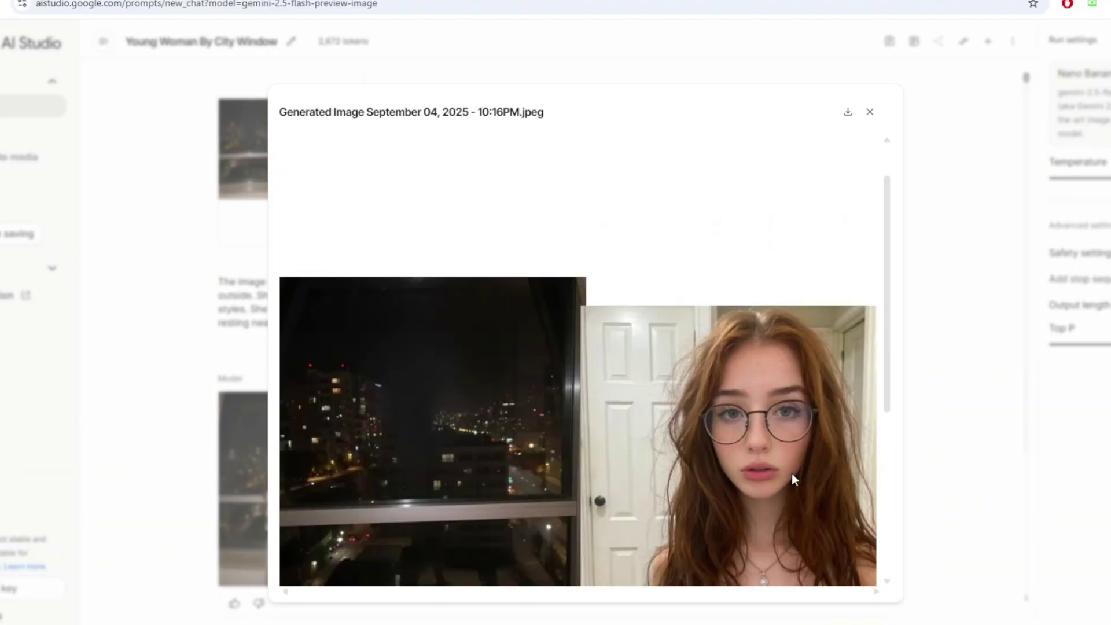
# Scroll through the AI Studio results to the red-haired woman's coffee-shop selfie
pyautogui.scroll(-3, 718, 415)
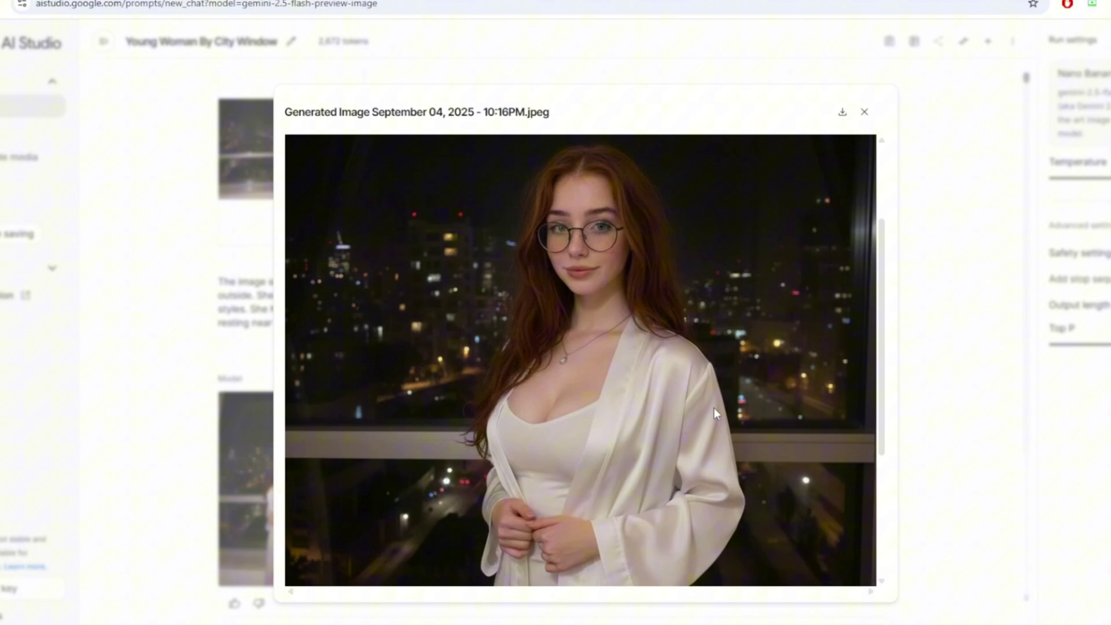
pyautogui.scroll(-5, 664, 449)
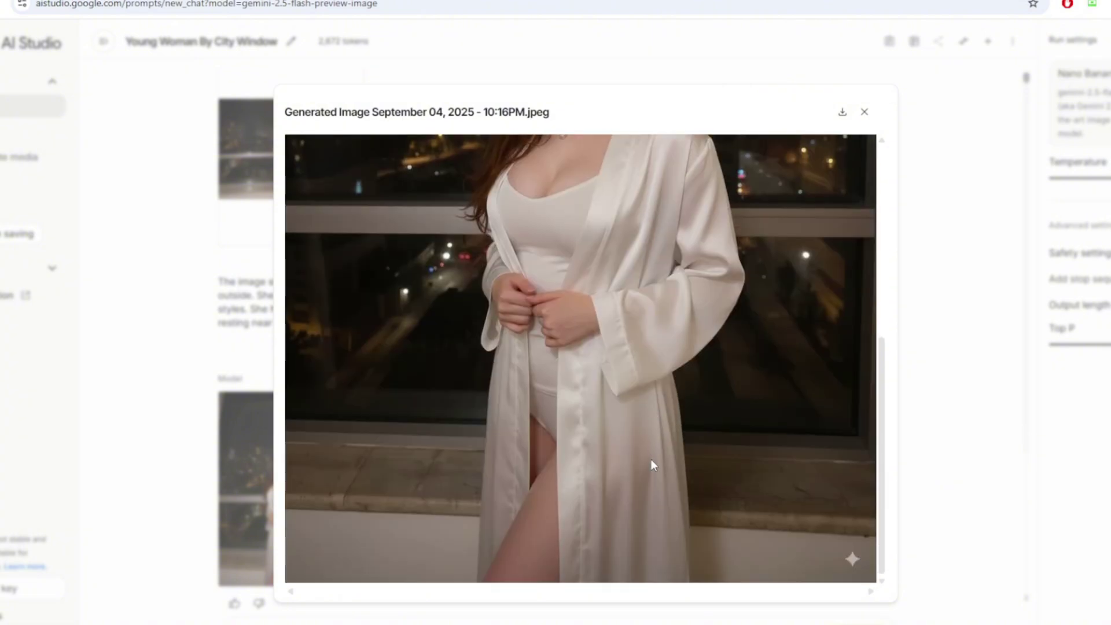
pyautogui.scroll(1, 649, 463)
pyautogui.scroll(-6, 600, 440)
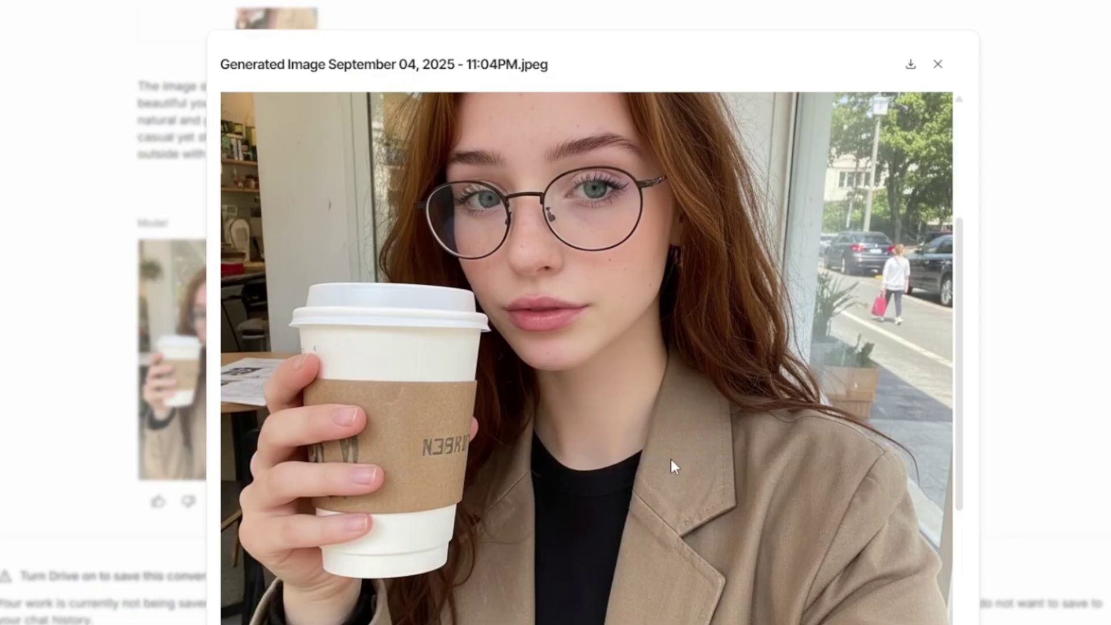
pyautogui.scroll(-5, 669, 457)
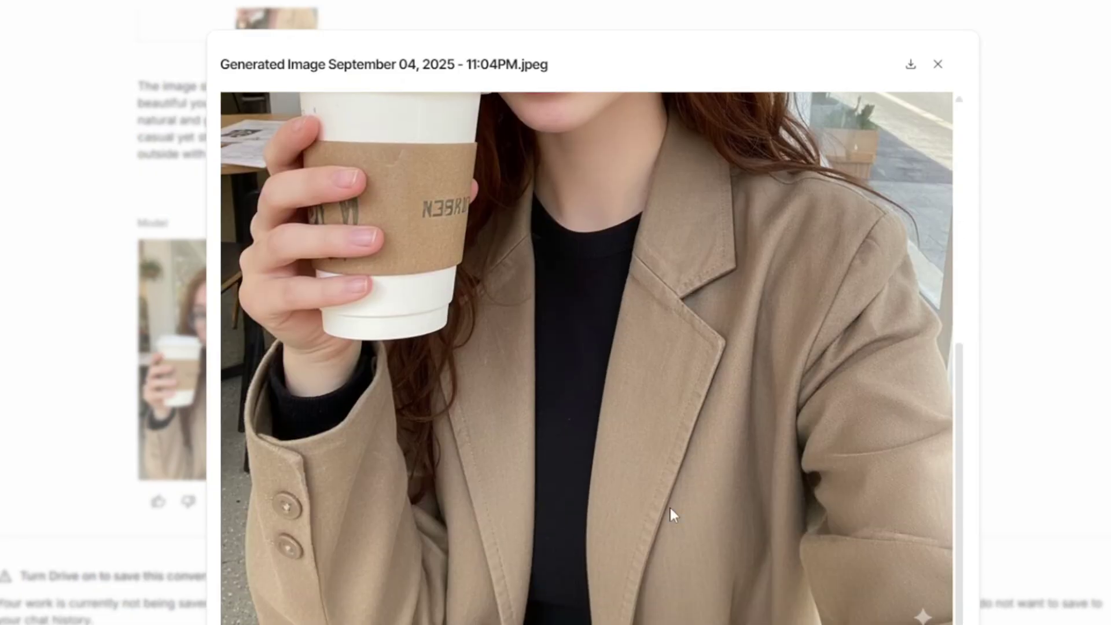
pyautogui.scroll(8, 670, 511)
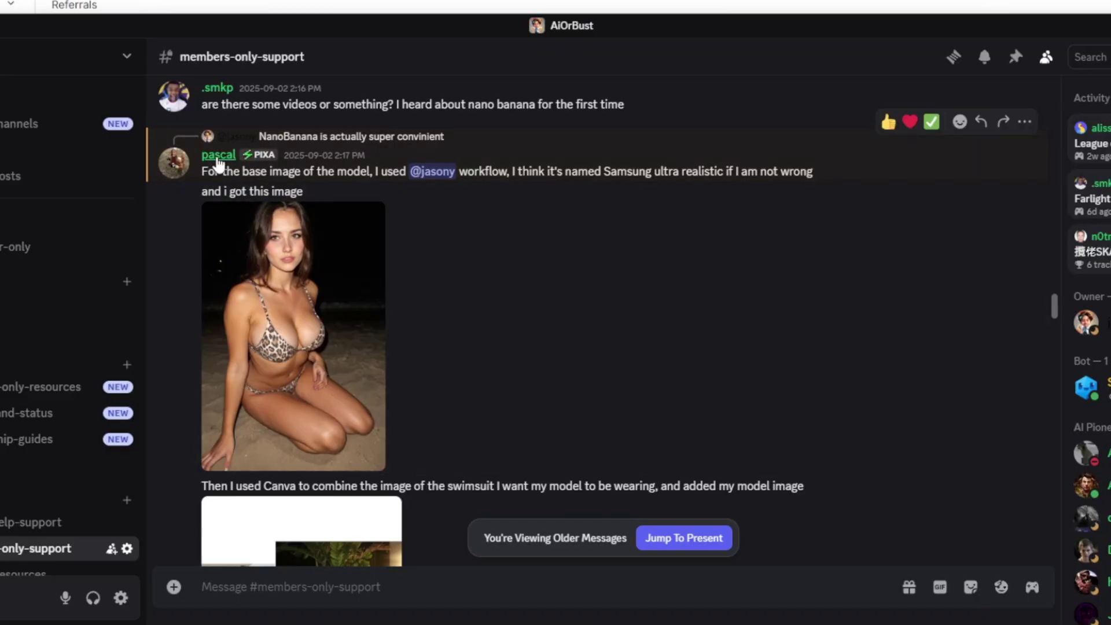
# Enlarge and close each of the two Canva combination images in turn
pyautogui.scroll(-7, 495, 340)
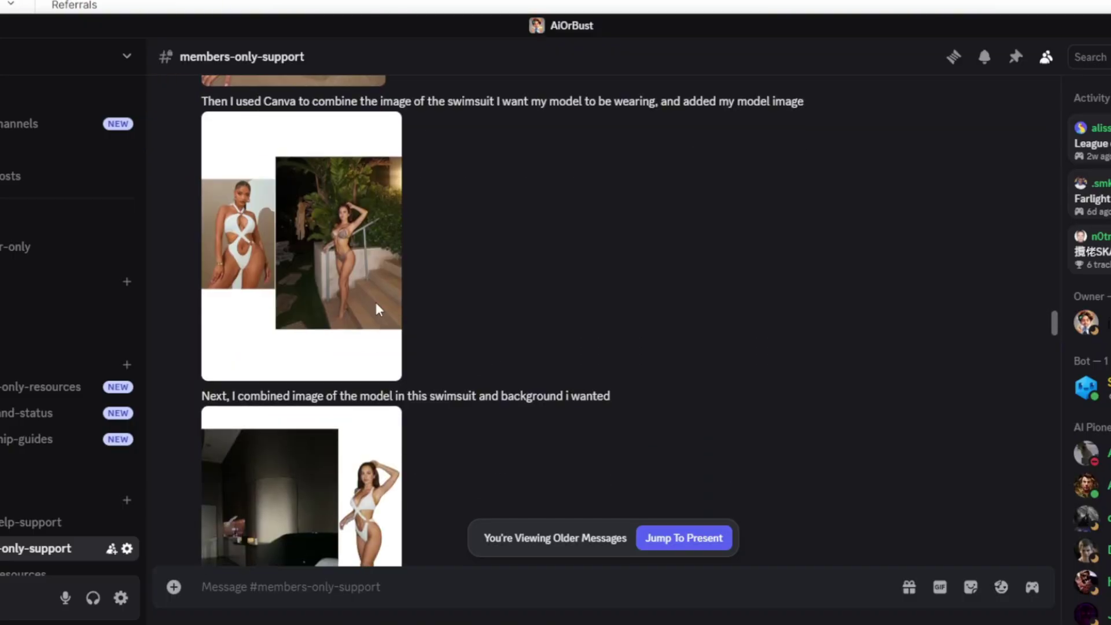
pyautogui.click(330, 286)
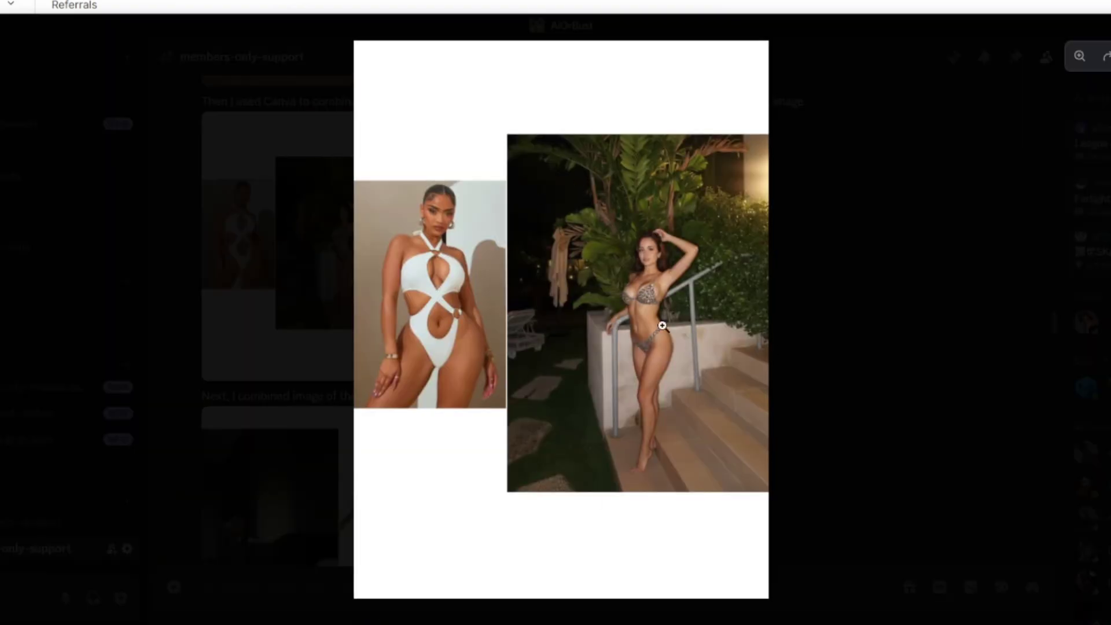
pyautogui.click(848, 321)
pyautogui.scroll(-4, 543, 355)
pyautogui.click(289, 312)
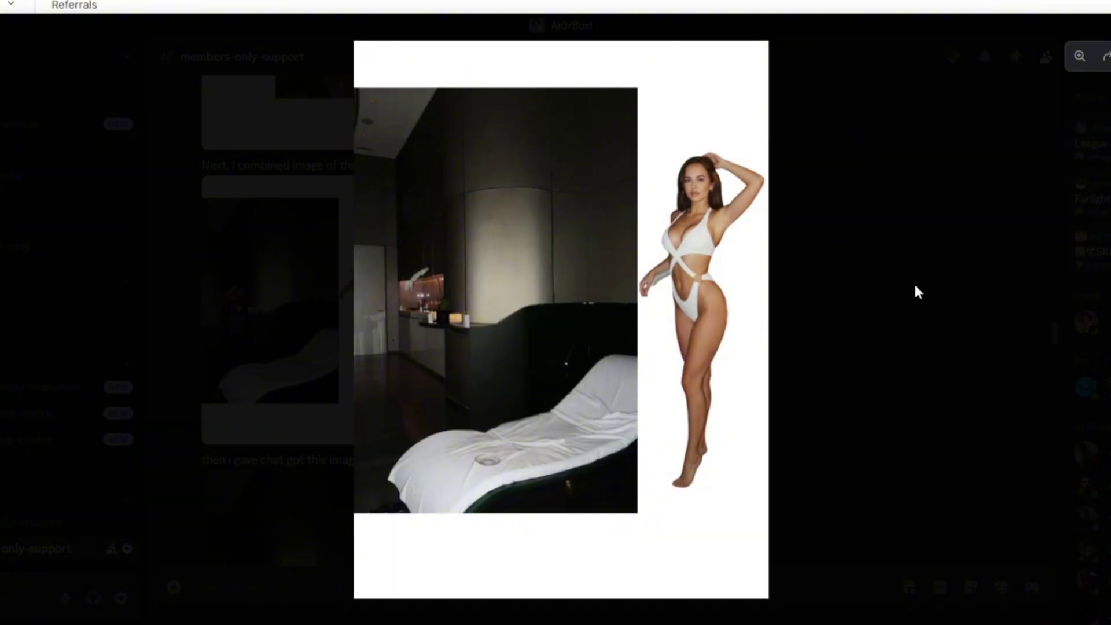
pyautogui.click(882, 321)
# Open the nano banana generated results and step through the first three
pyautogui.scroll(-9, 648, 449)
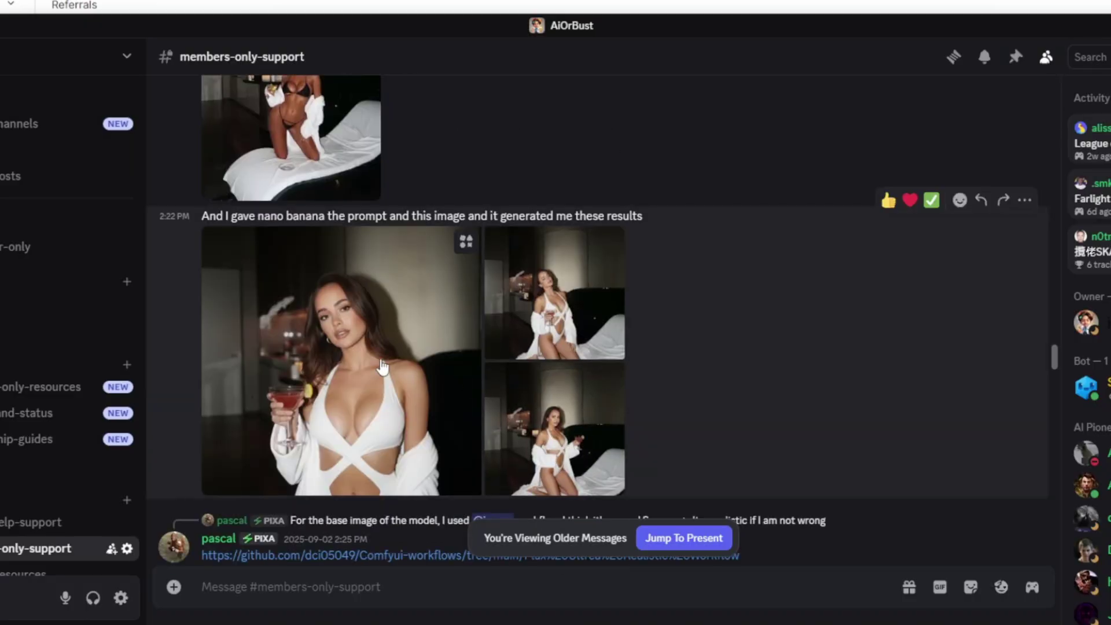
pyautogui.click(382, 367)
pyautogui.press('Right')
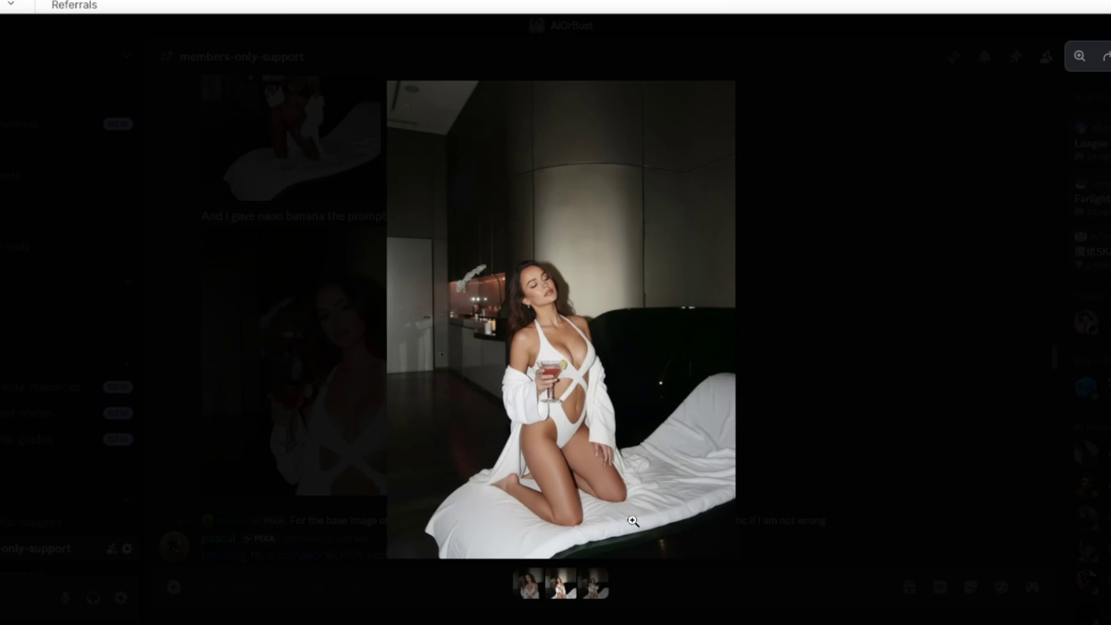
pyautogui.click(593, 584)
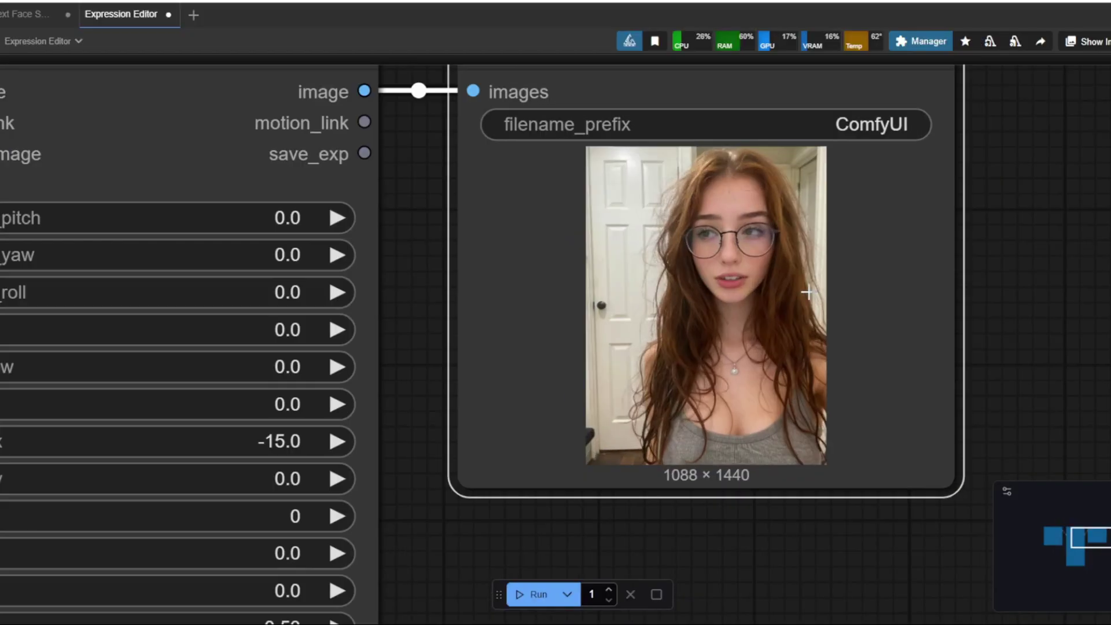
# Set the Expression Editor smile to 0.81 and queue the edited character image
pyautogui.scroll(3, 374, 390)
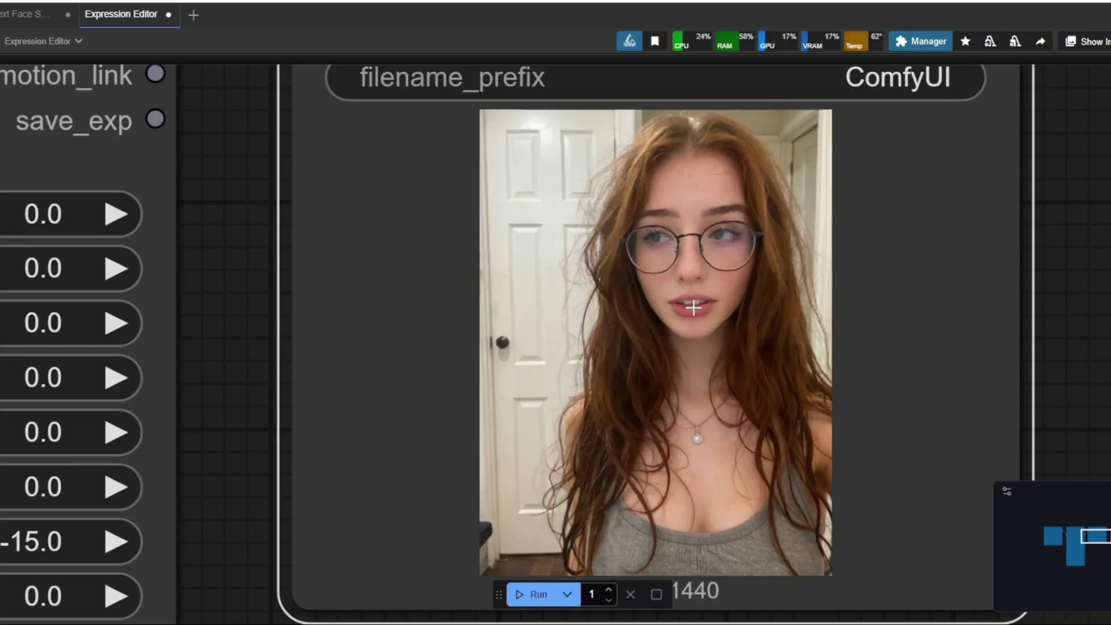
pyautogui.scroll(-1, 375, 389)
pyautogui.moveTo(328, 386); pyautogui.dragTo(744, 330)
pyautogui.scroll(-2, 744, 407)
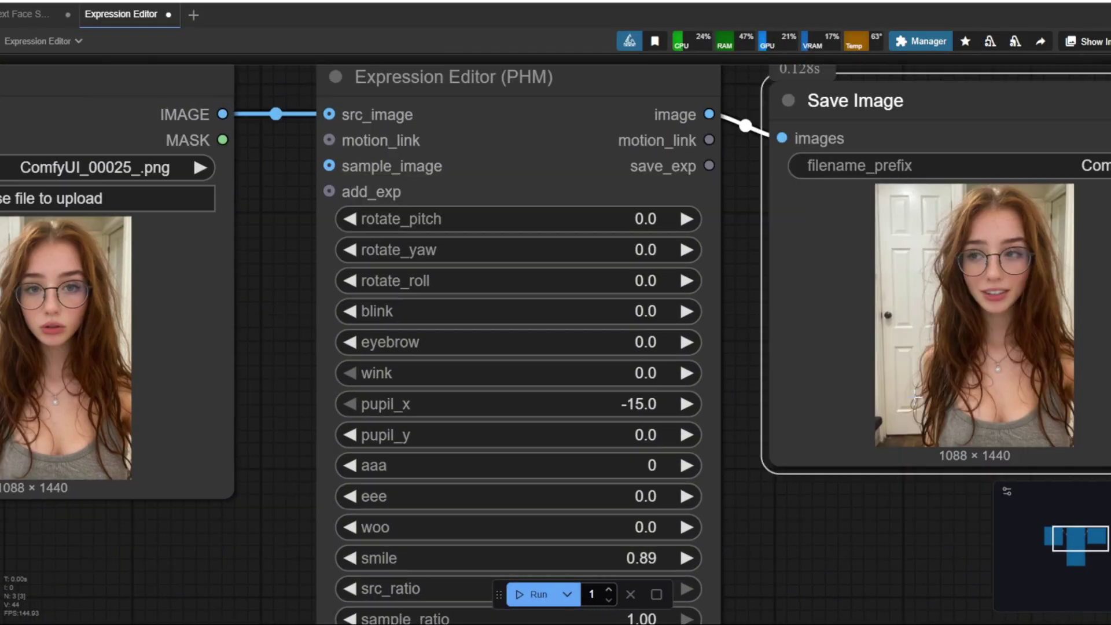
pyautogui.moveTo(806, 552); pyautogui.dragTo(818, 540)
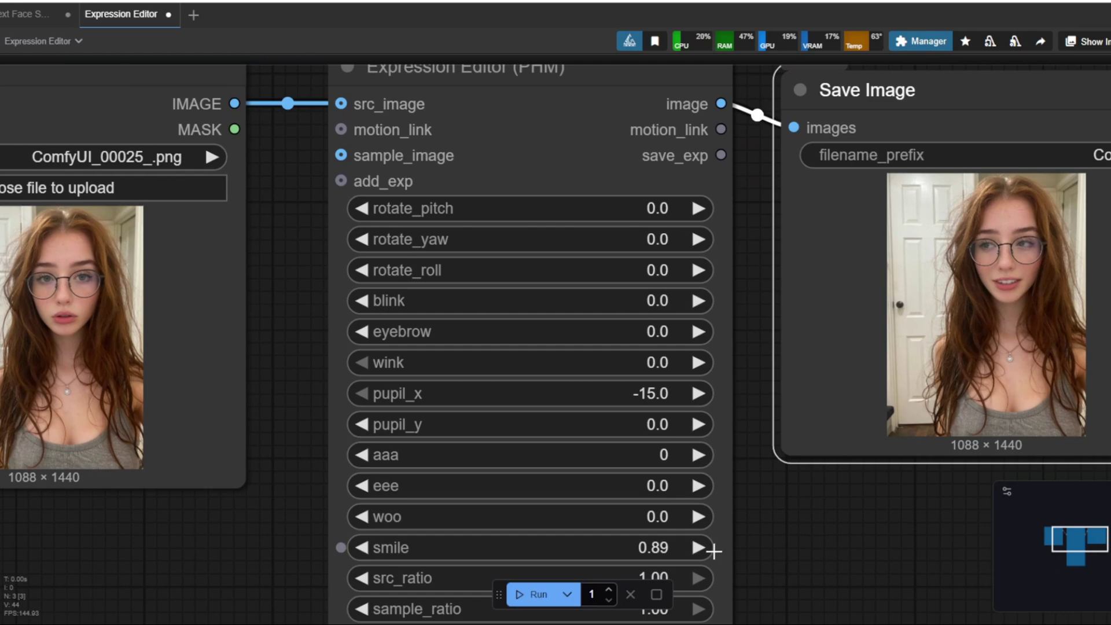
pyautogui.moveTo(660, 550); pyautogui.dragTo(656, 550)
pyautogui.rightClick(921, 181)
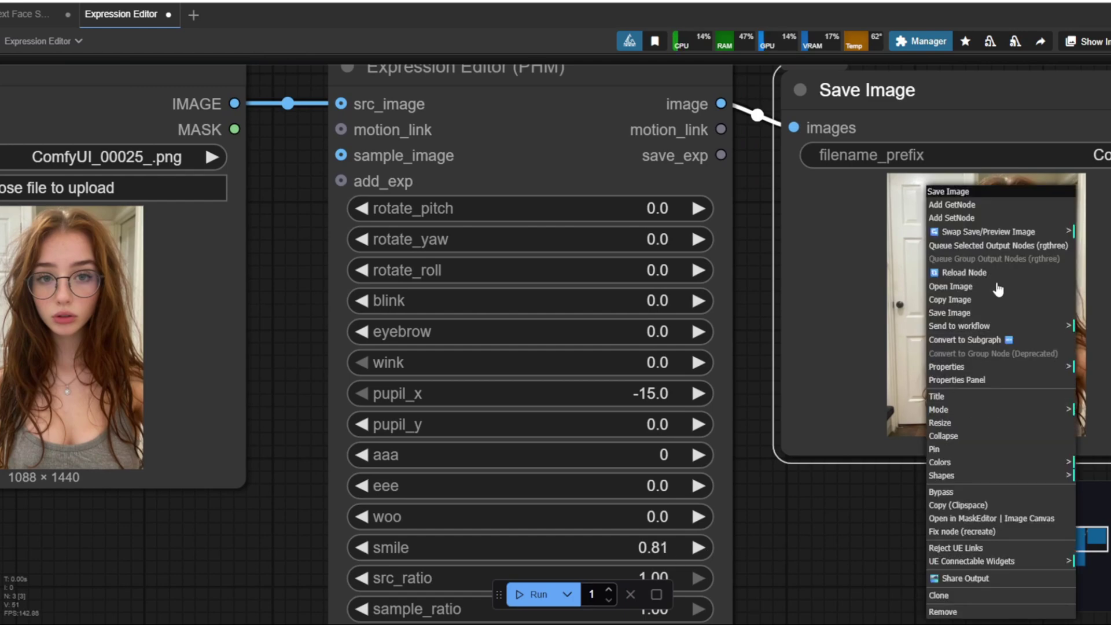
pyautogui.click(972, 248)
# Raise the eyebrow value to 14.0 and queue another edited image of the street photo
pyautogui.moveTo(817, 537); pyautogui.dragTo(865, 540)
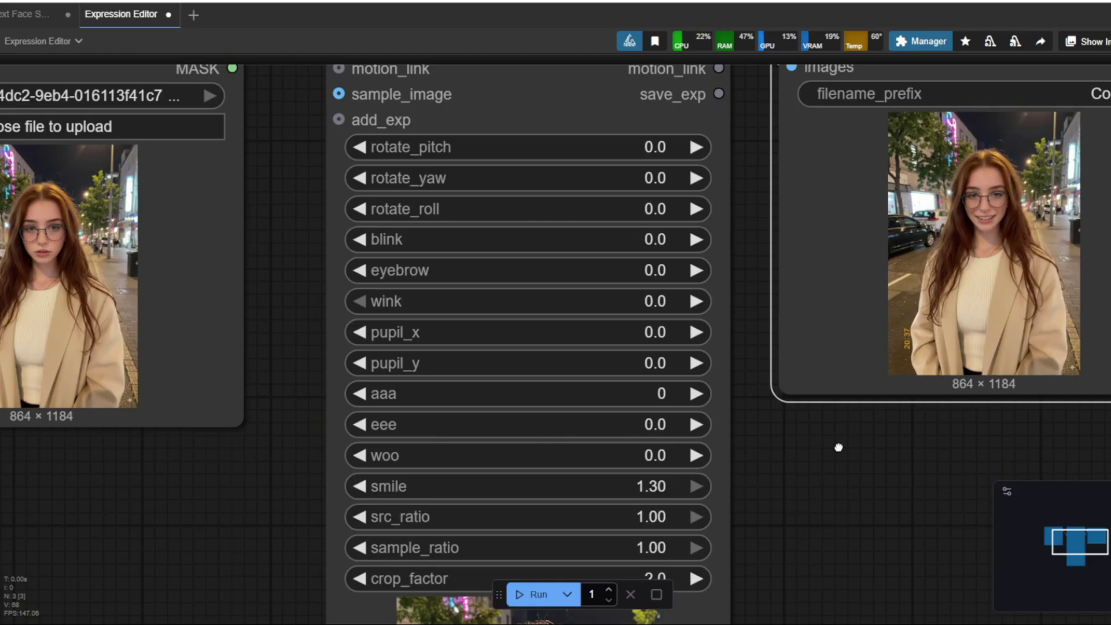
pyautogui.moveTo(838, 449); pyautogui.dragTo(821, 455)
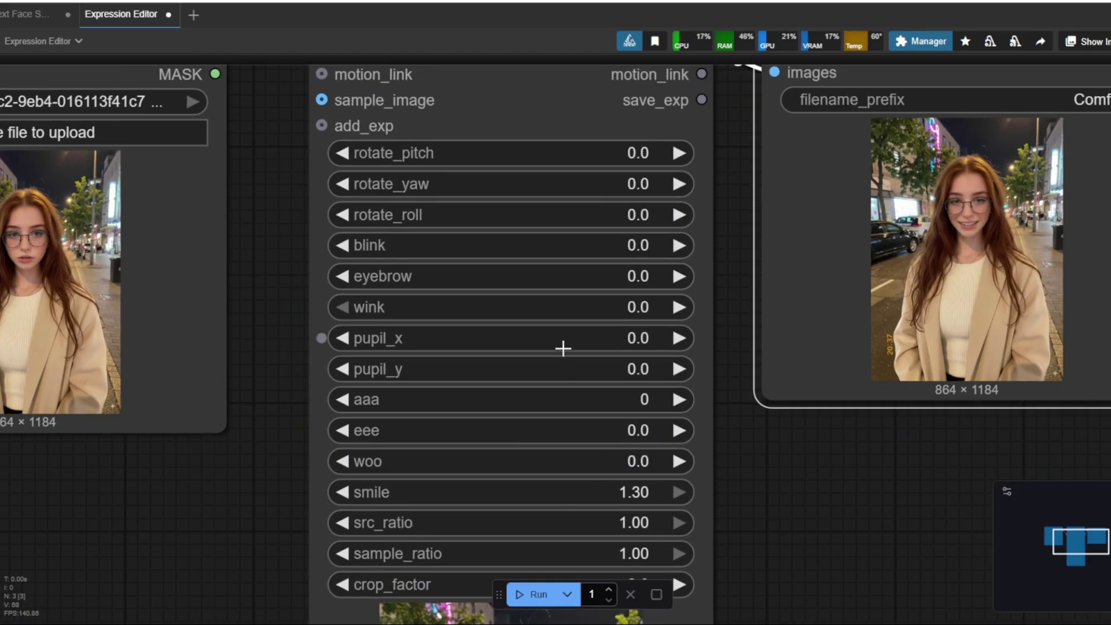
pyautogui.moveTo(627, 284); pyautogui.dragTo(843, 255)
pyautogui.rightClick(881, 255)
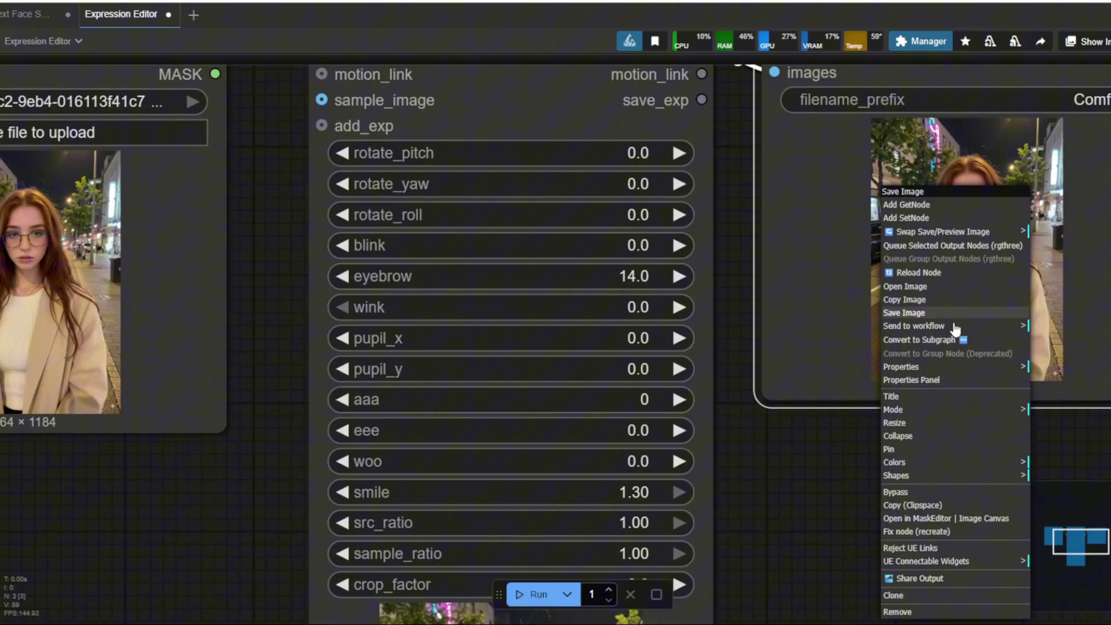
pyautogui.click(963, 252)
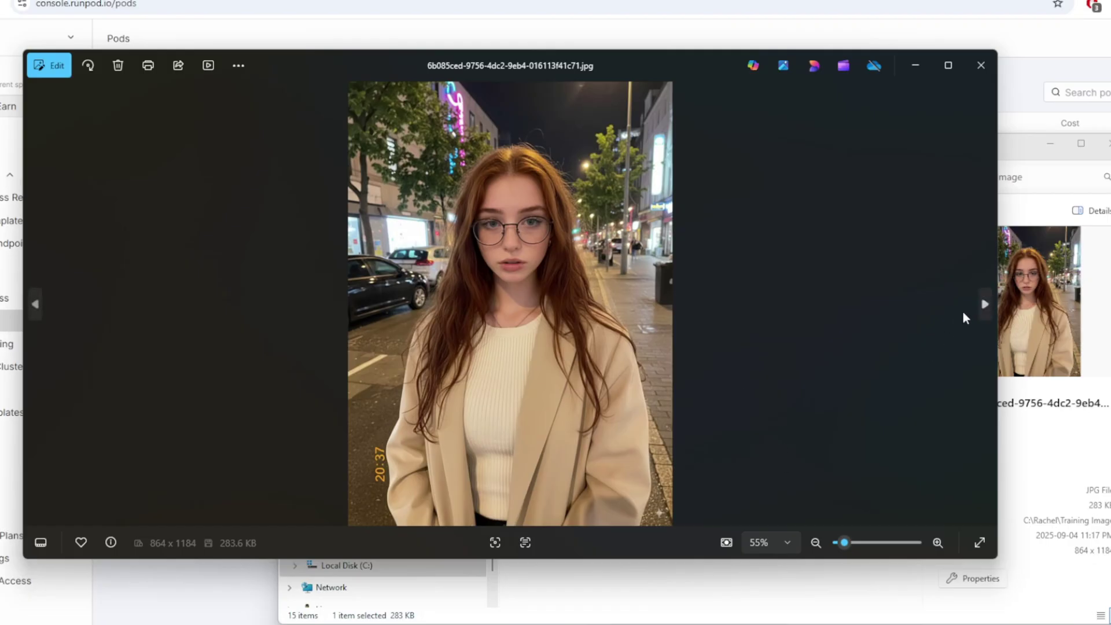
# Step through twelve of the character's training photos in the Photos viewer
pyautogui.click(981, 303)
pyautogui.click(982, 303)
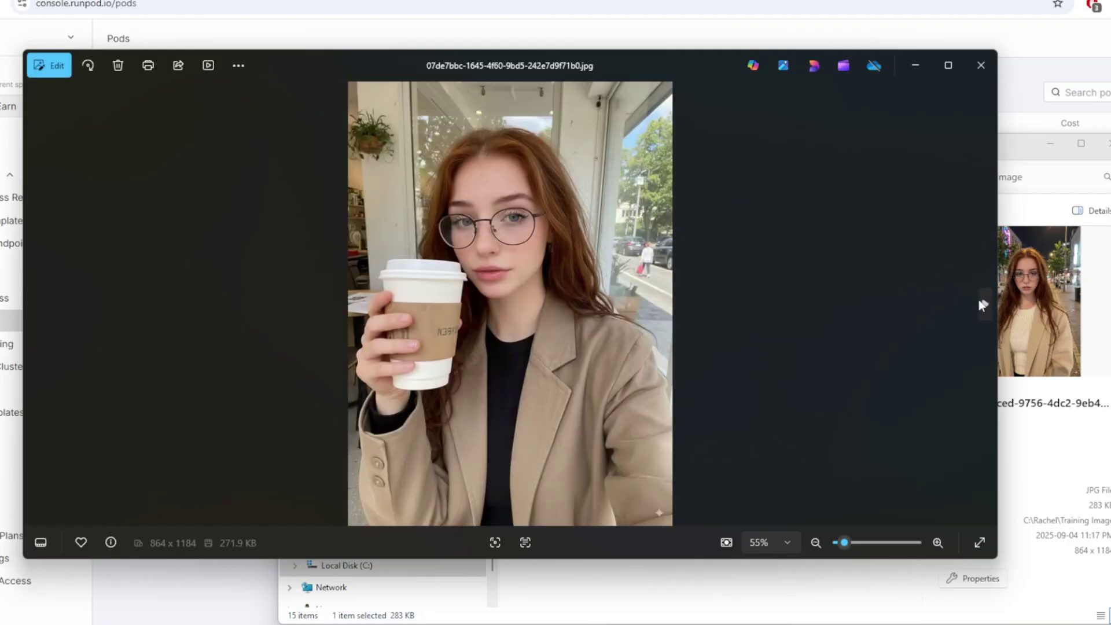
pyautogui.click(981, 303)
pyautogui.click(981, 303)
pyautogui.click(980, 303)
pyautogui.click(981, 304)
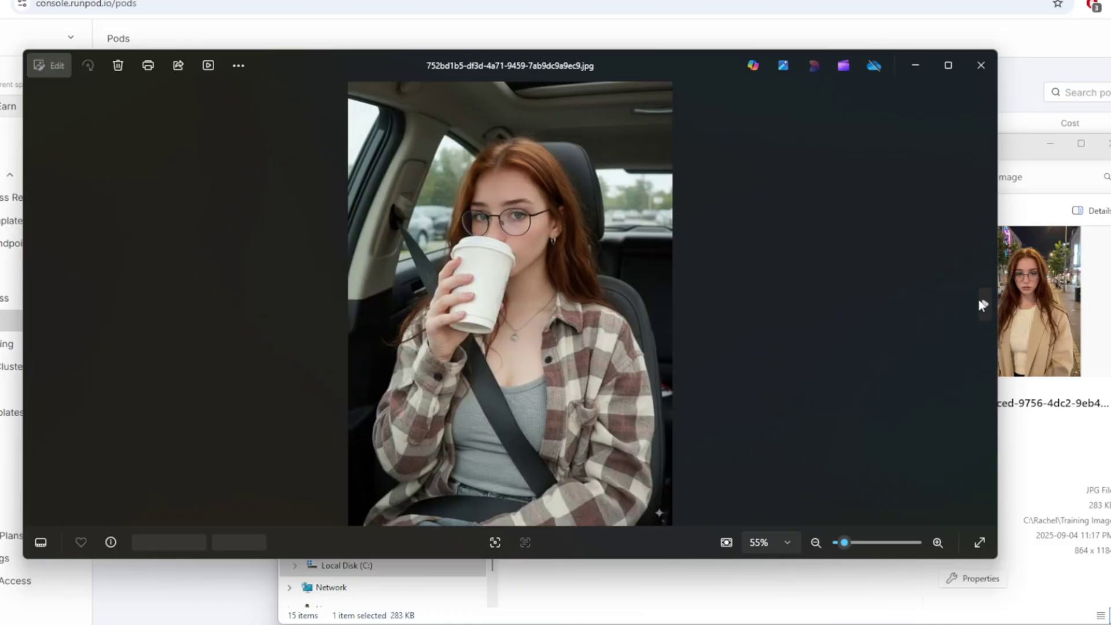
pyautogui.click(980, 303)
pyautogui.click(980, 304)
pyautogui.click(981, 304)
pyautogui.click(982, 305)
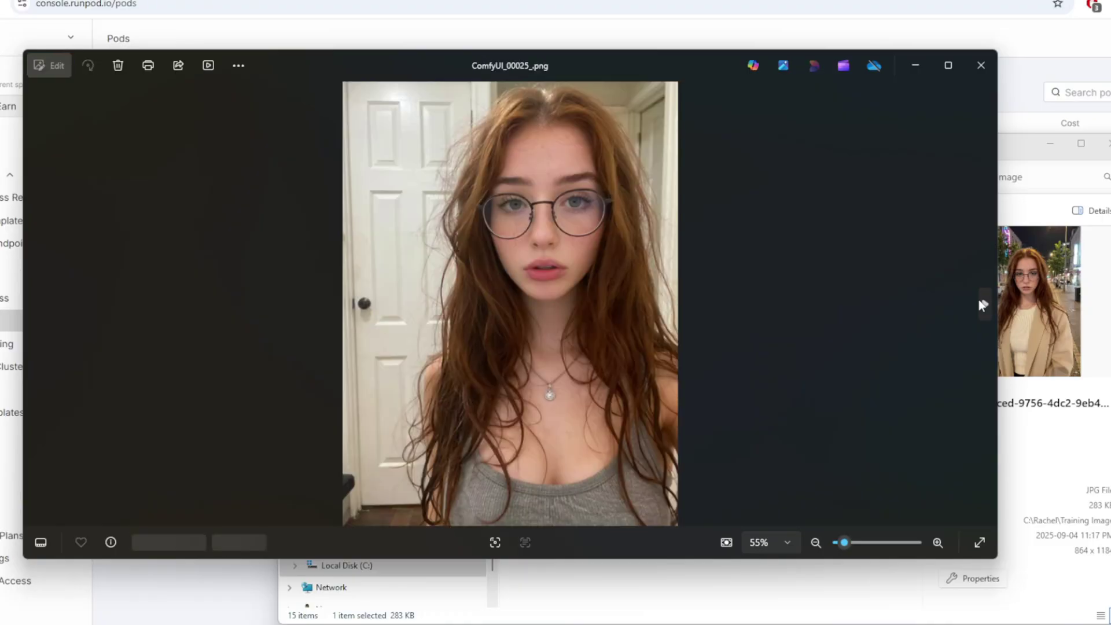
pyautogui.click(982, 304)
pyautogui.click(982, 304)
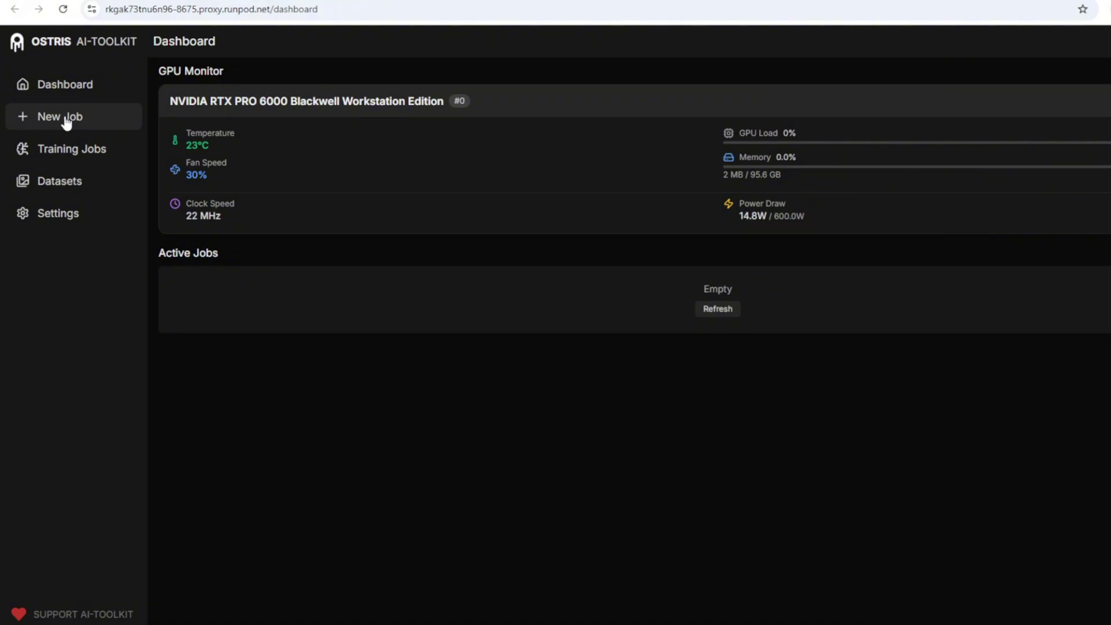
# Start a new training job and select the default Training Name for replacement
pyautogui.click(65, 119)
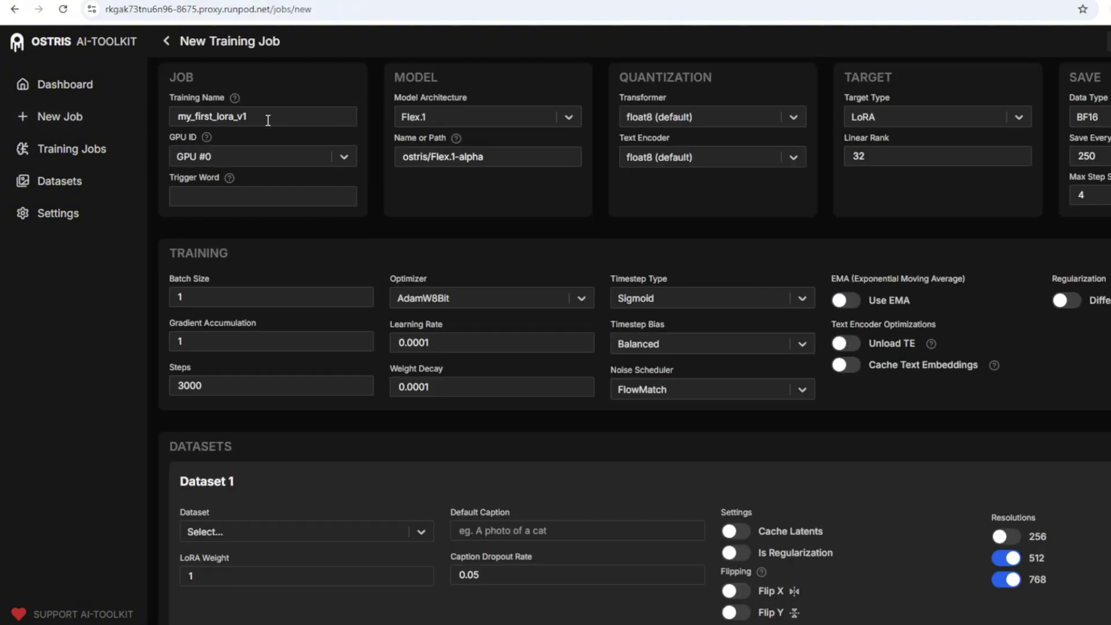
pyautogui.doubleClick(268, 120)
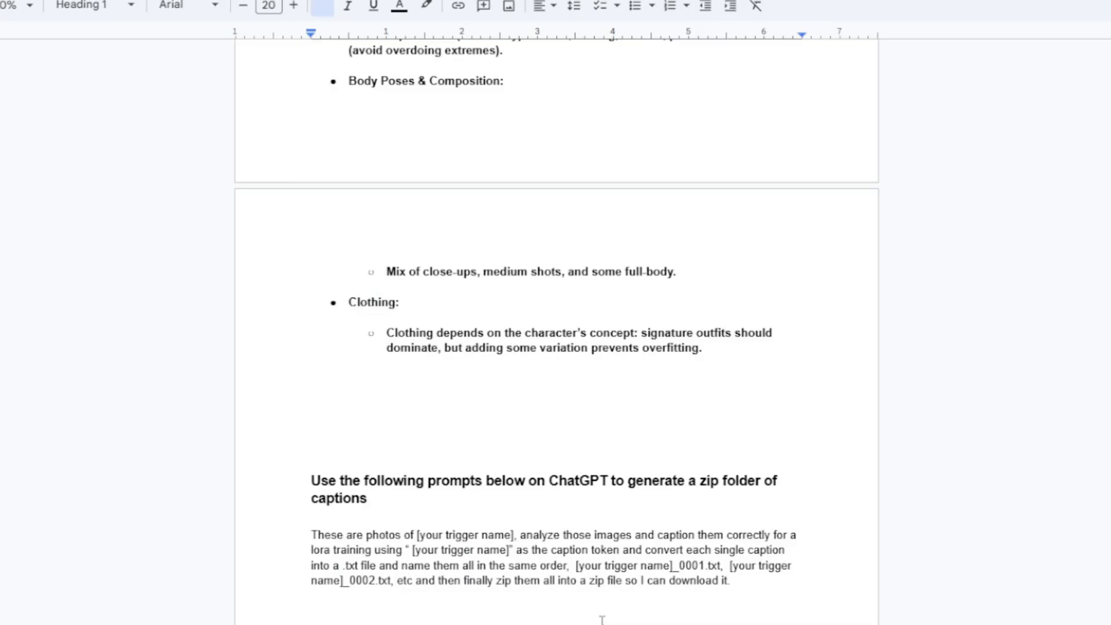
# Select the captioning prompt paragraph and preview the first uploaded character photo
pyautogui.scroll(-1, 363, 432)
pyautogui.moveTo(310, 447); pyautogui.dragTo(744, 495)
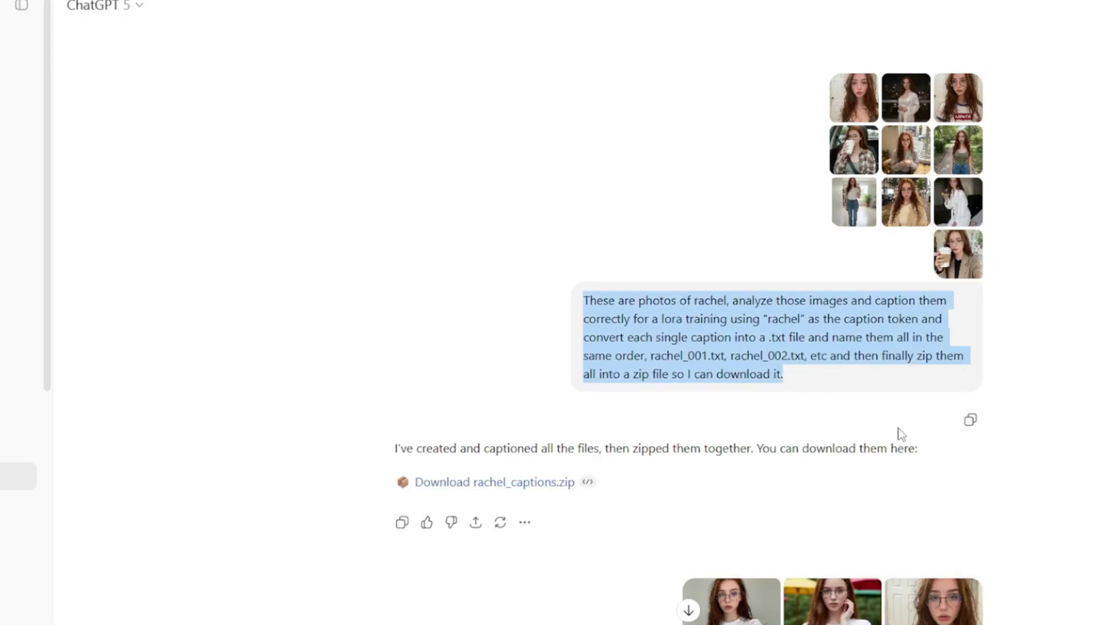
pyautogui.scroll(-3, 839, 416)
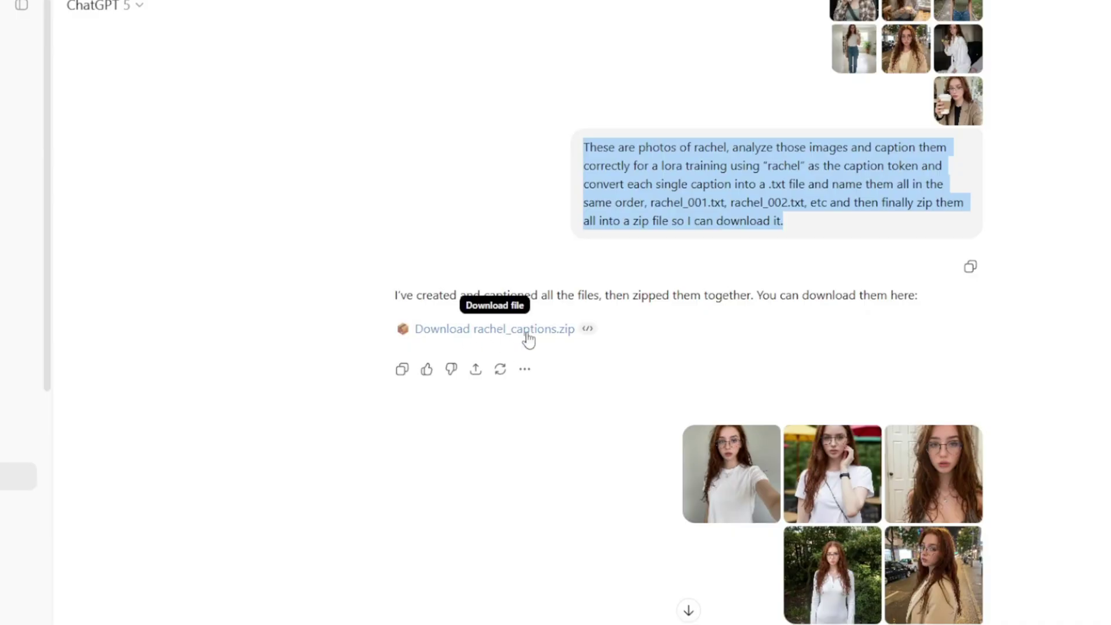
pyautogui.scroll(-3, 636, 358)
pyautogui.click(753, 331)
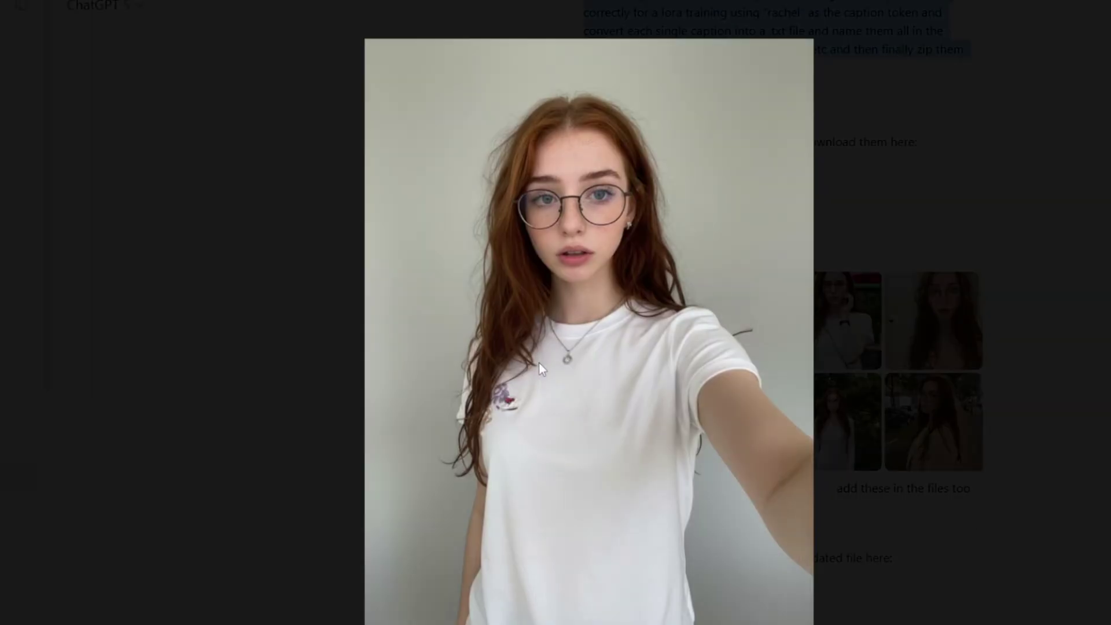
pyautogui.press('Escape')
# Check the training images against their matching caption text files in File Explorer
pyautogui.scroll(-3, 810, 387)
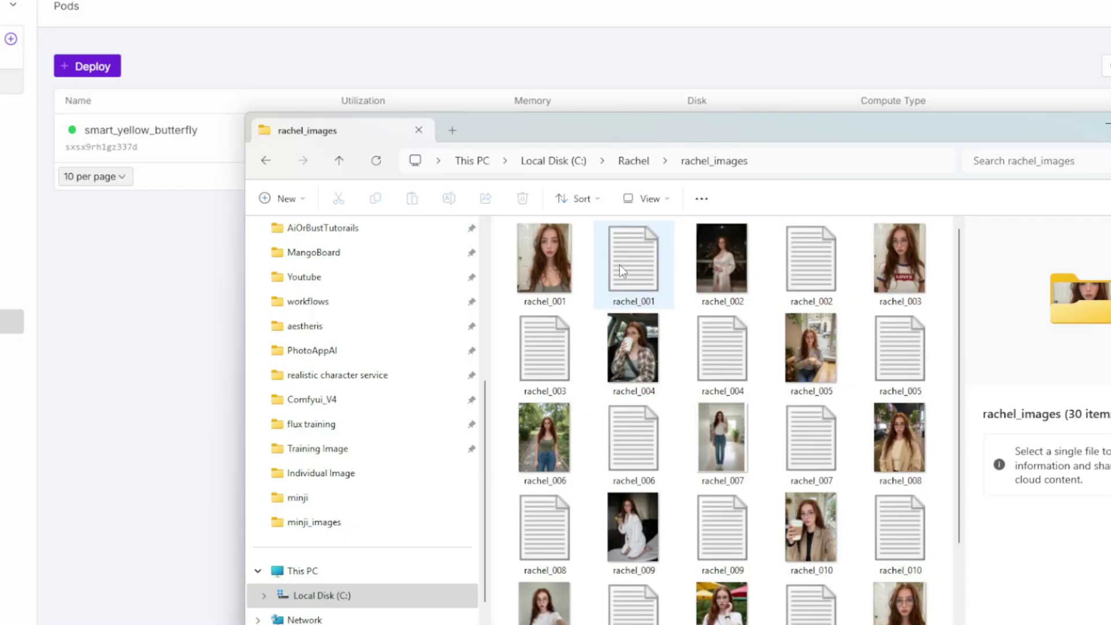
pyautogui.click(561, 258)
pyautogui.click(654, 257)
pyautogui.click(810, 260)
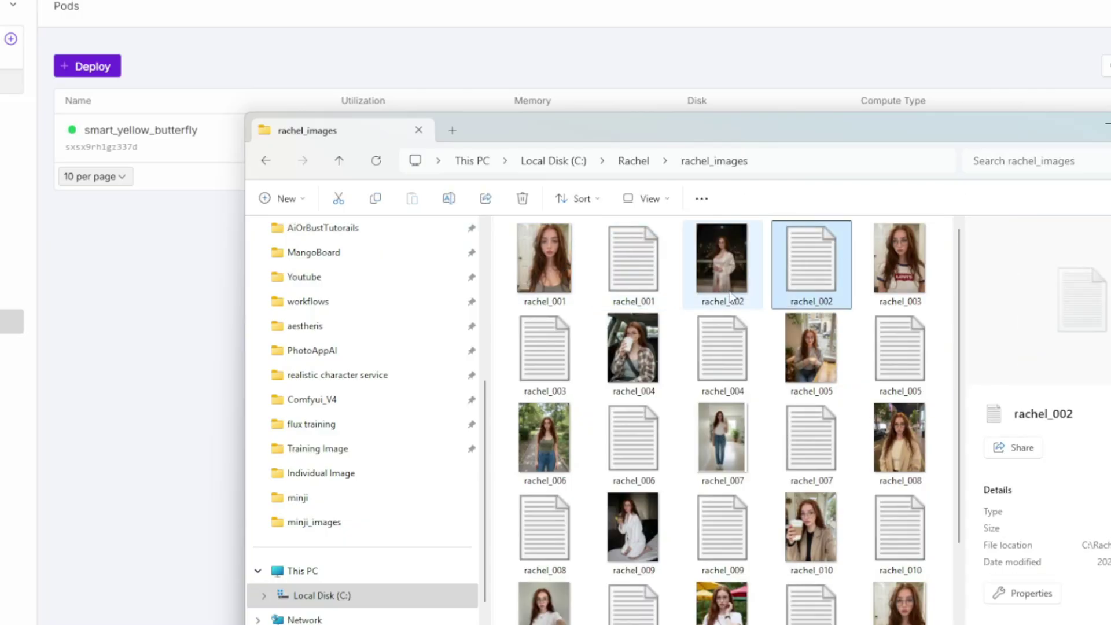
pyautogui.click(704, 275)
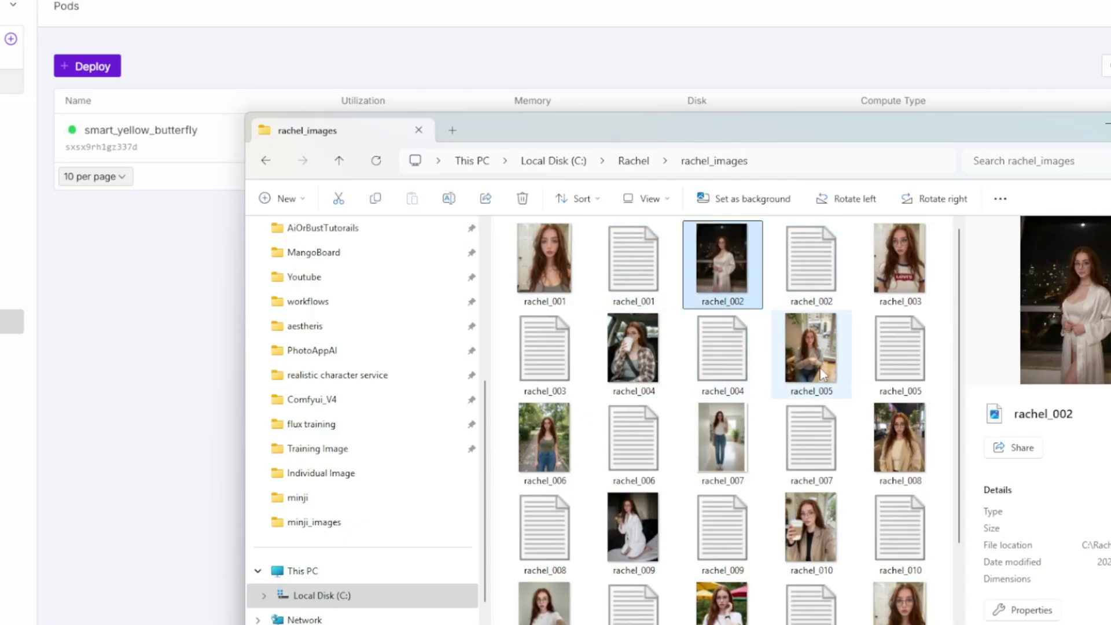
pyautogui.click(916, 350)
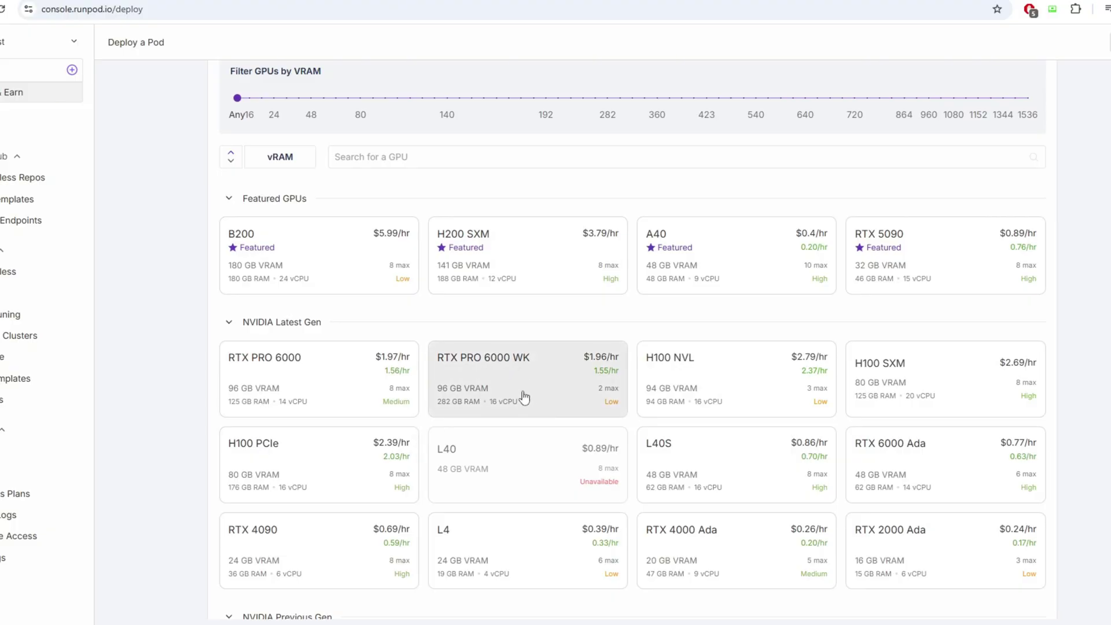
# Deploy an on-demand RTX PRO 6000 WK pod using the aitoolkit template
pyautogui.click(520, 377)
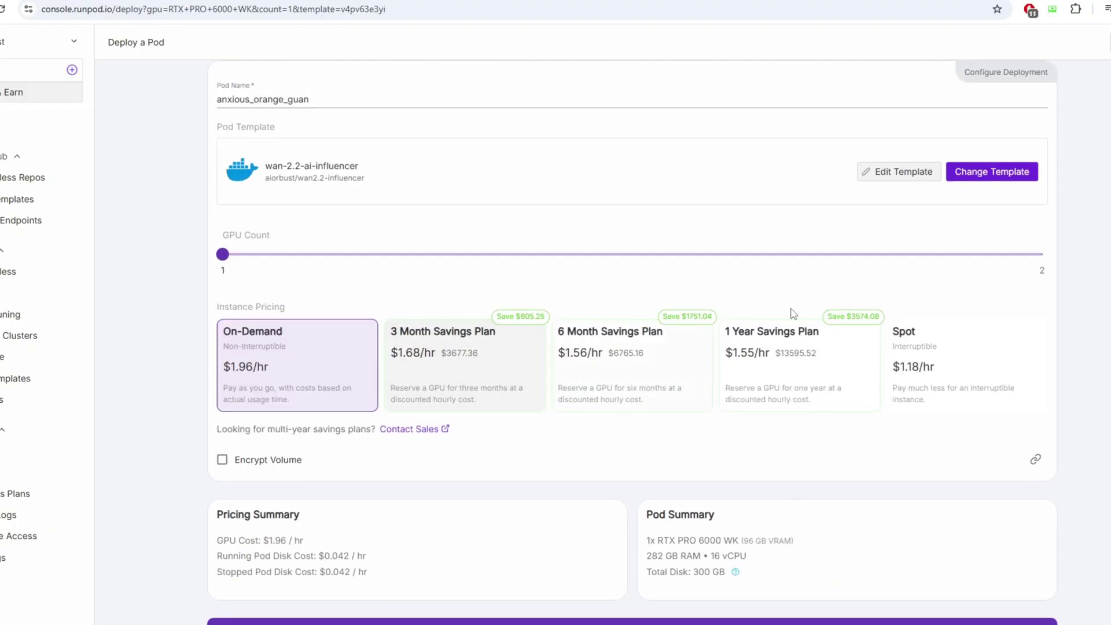
pyautogui.click(986, 172)
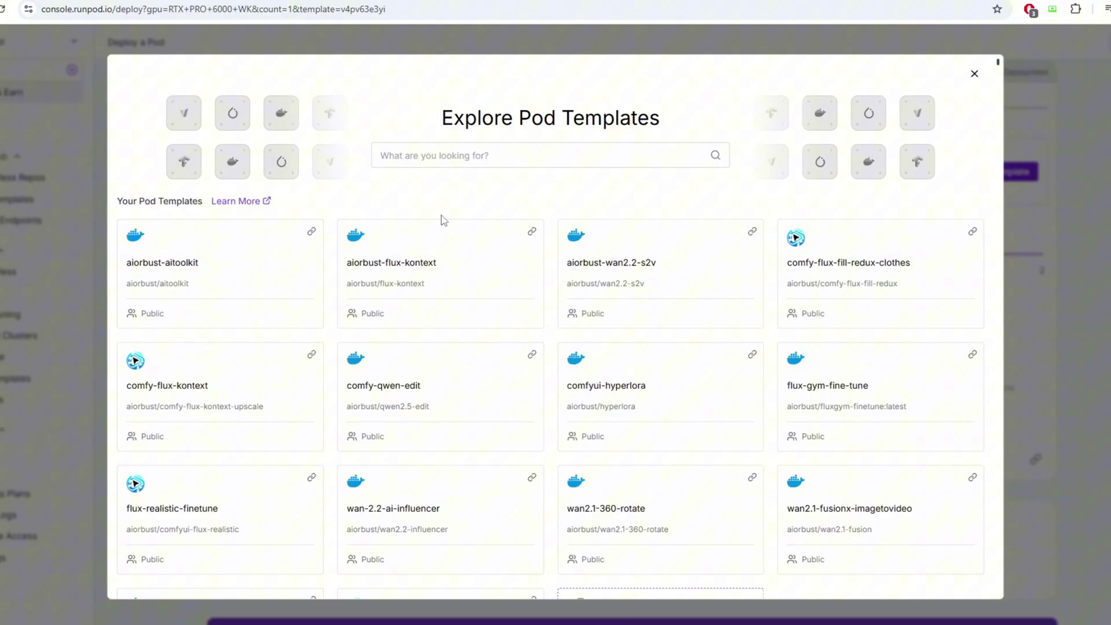
pyautogui.click(184, 271)
pyautogui.scroll(-1, 577, 402)
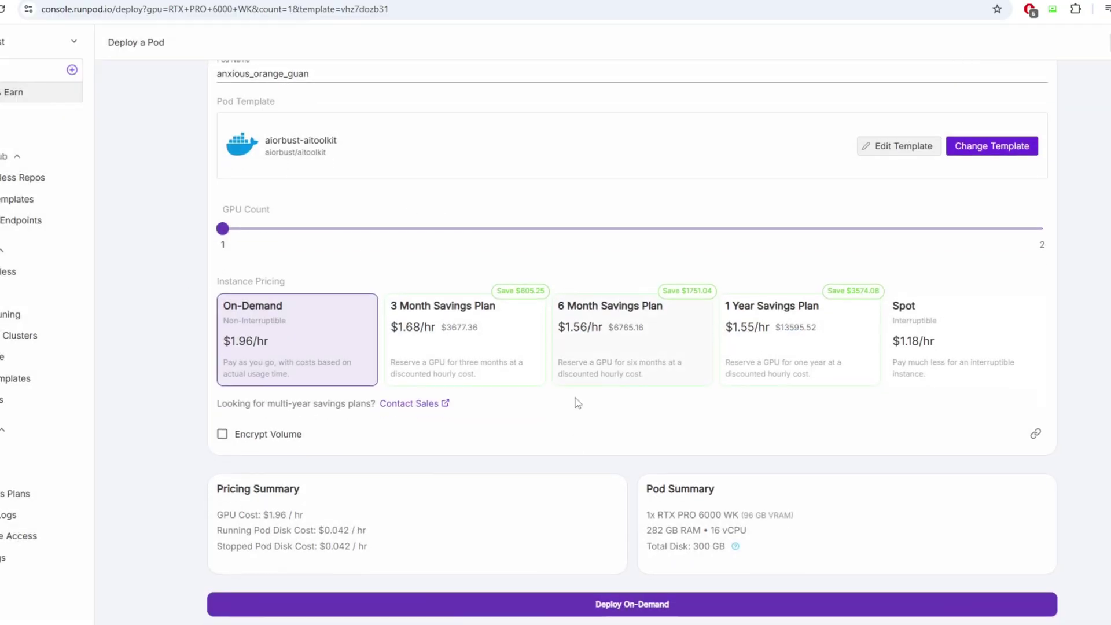
pyautogui.click(608, 603)
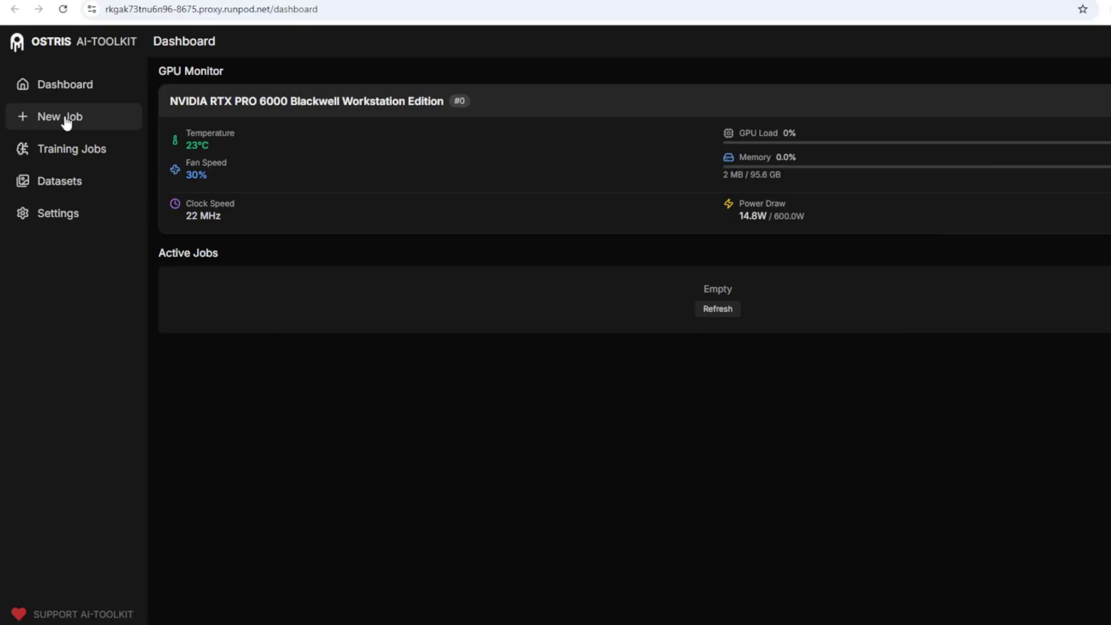
pyautogui.click(81, 182)
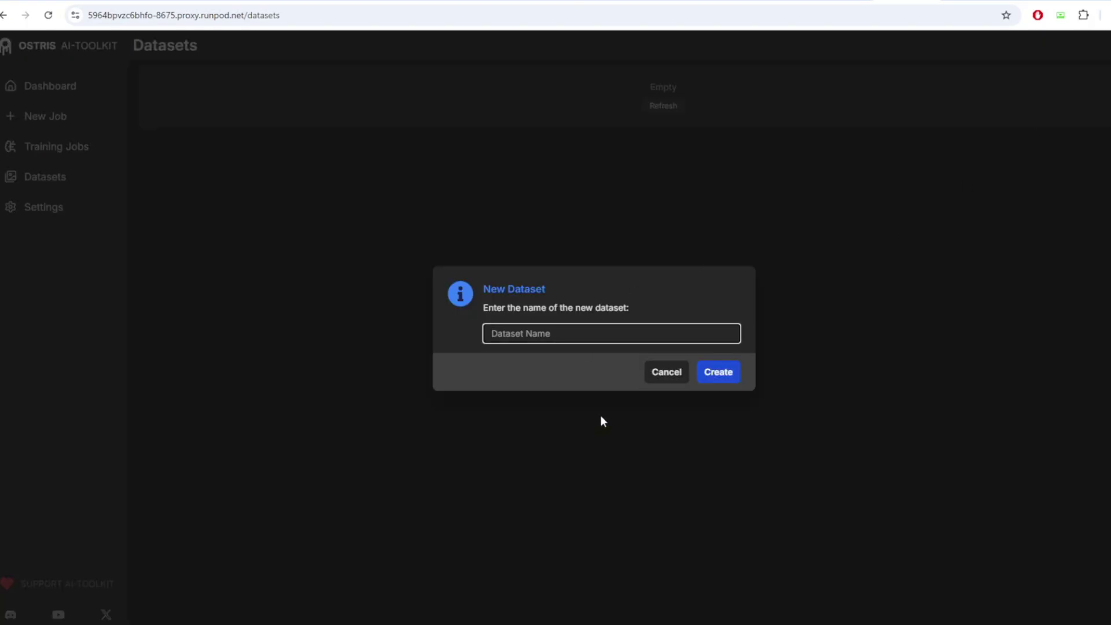
# Create the 'rachel' dataset and drag all 30 captioned images into its upload area
pyautogui.click(581, 338)
pyautogui.press('Escape')
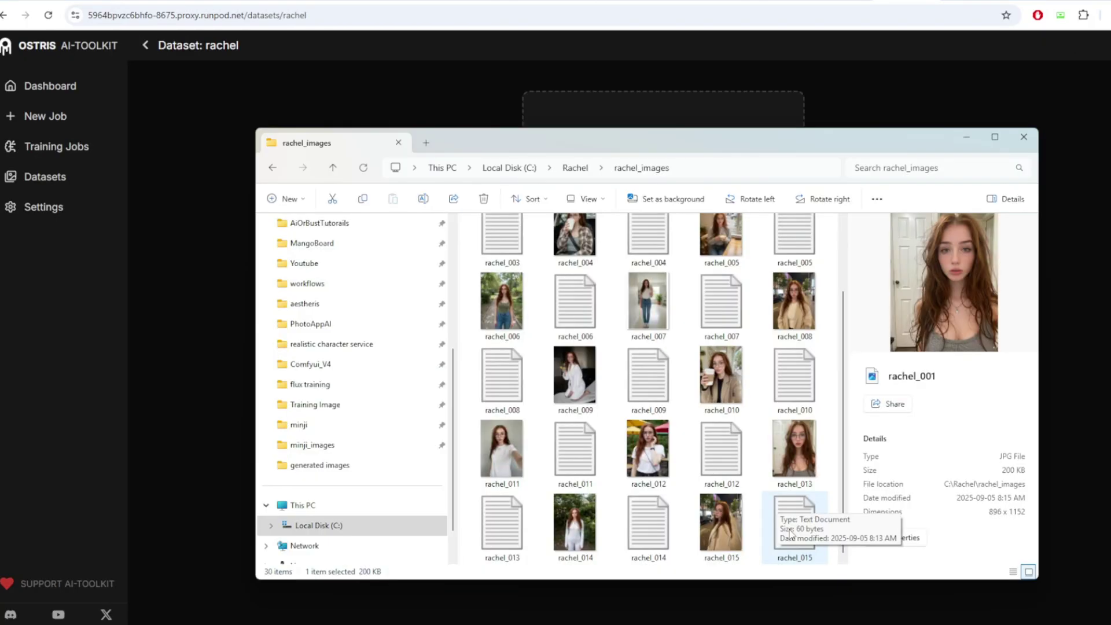
pyautogui.hotkey('ctrl', 'a')
pyautogui.moveTo(605, 138); pyautogui.dragTo(954, 249)
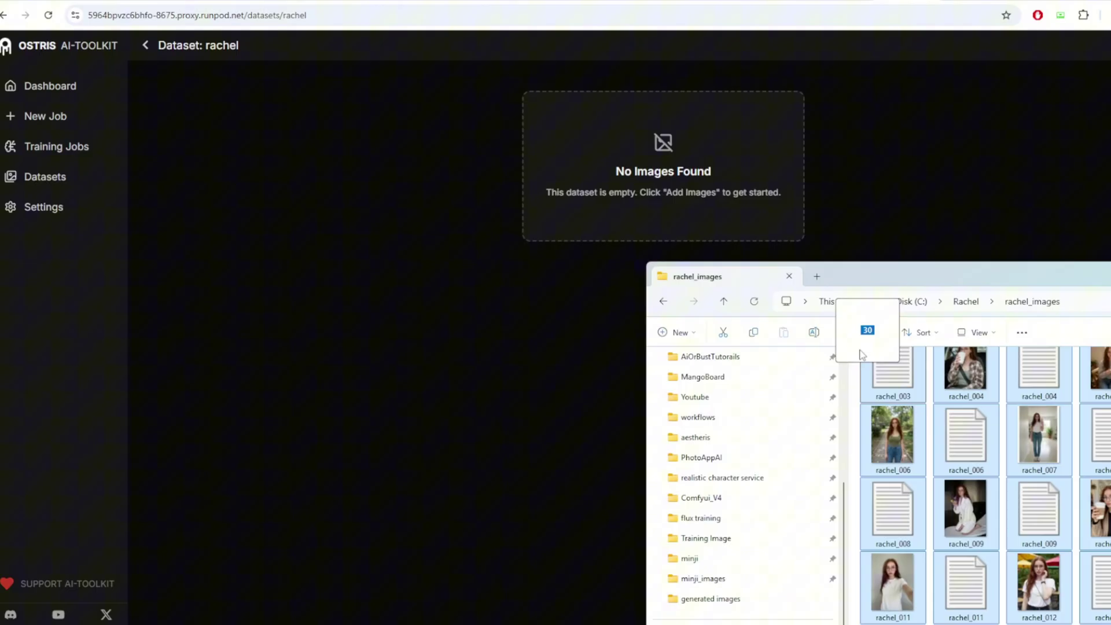
pyautogui.moveTo(860, 351); pyautogui.dragTo(577, 296)
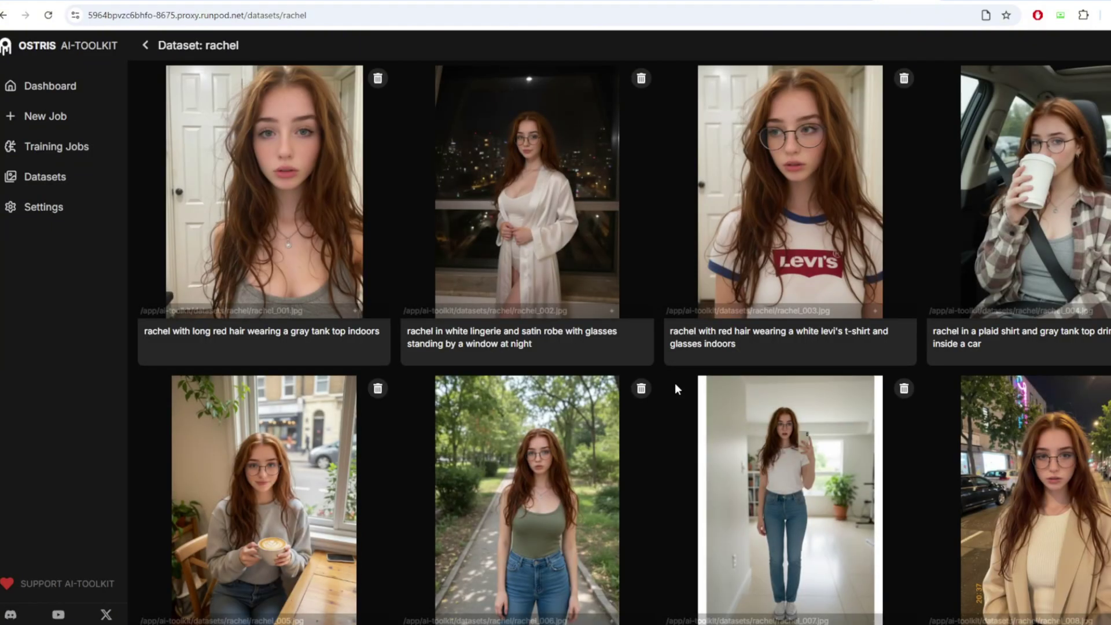
# Name a new training job 'Rachel_training' and choose the Wan 2.2 (14B) architecture
pyautogui.click(55, 116)
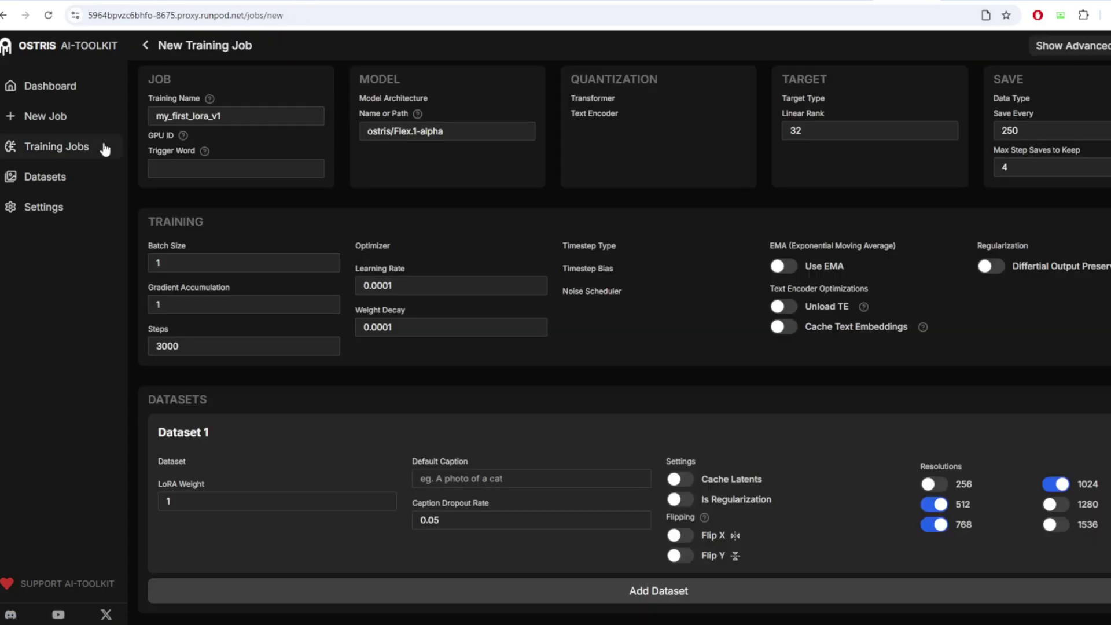
pyautogui.doubleClick(236, 119)
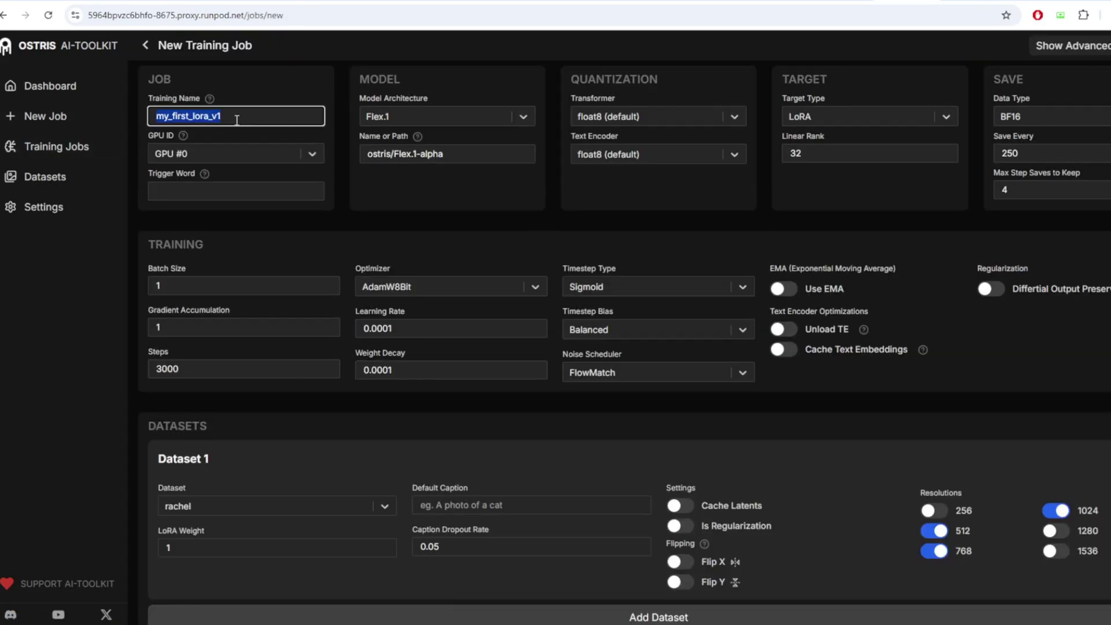
pyautogui.write('Rachel_t')
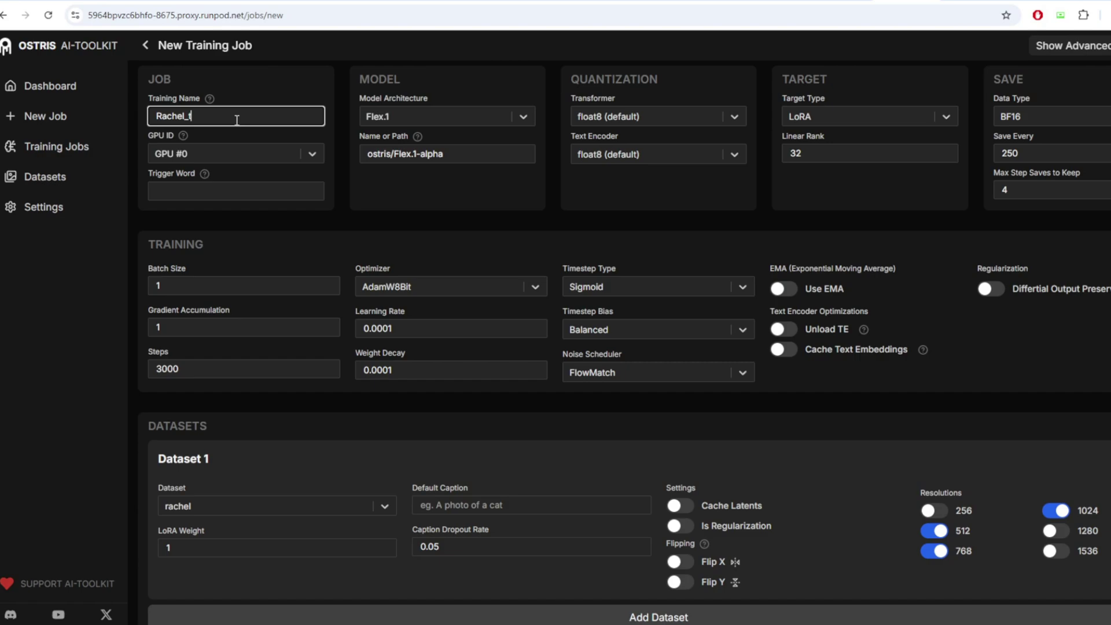
pyautogui.write('raining')
pyautogui.click(427, 106)
pyautogui.click(426, 117)
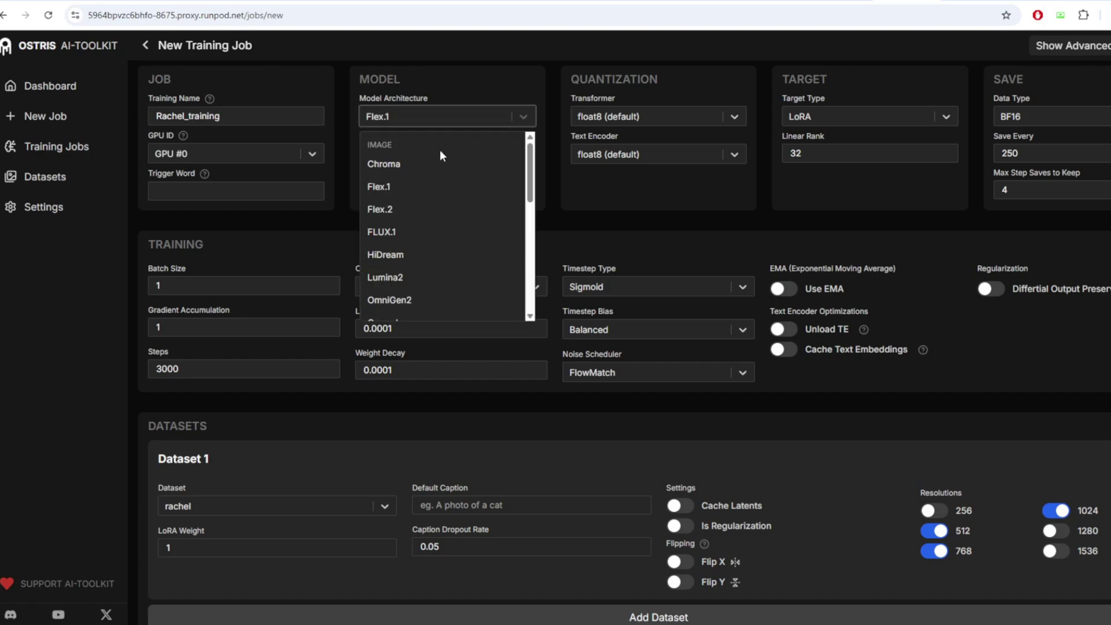
pyautogui.scroll(-3, 439, 173)
pyautogui.click(465, 174)
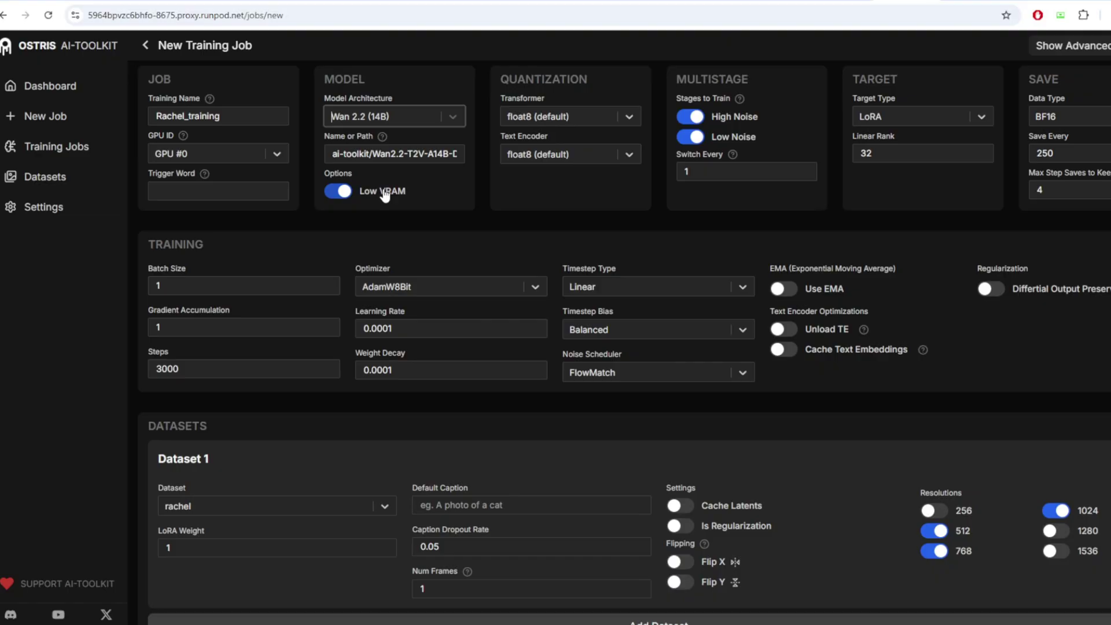
# Toggle Low VRAM off and revert the trial Switch Every edit back to 1
pyautogui.click(353, 198)
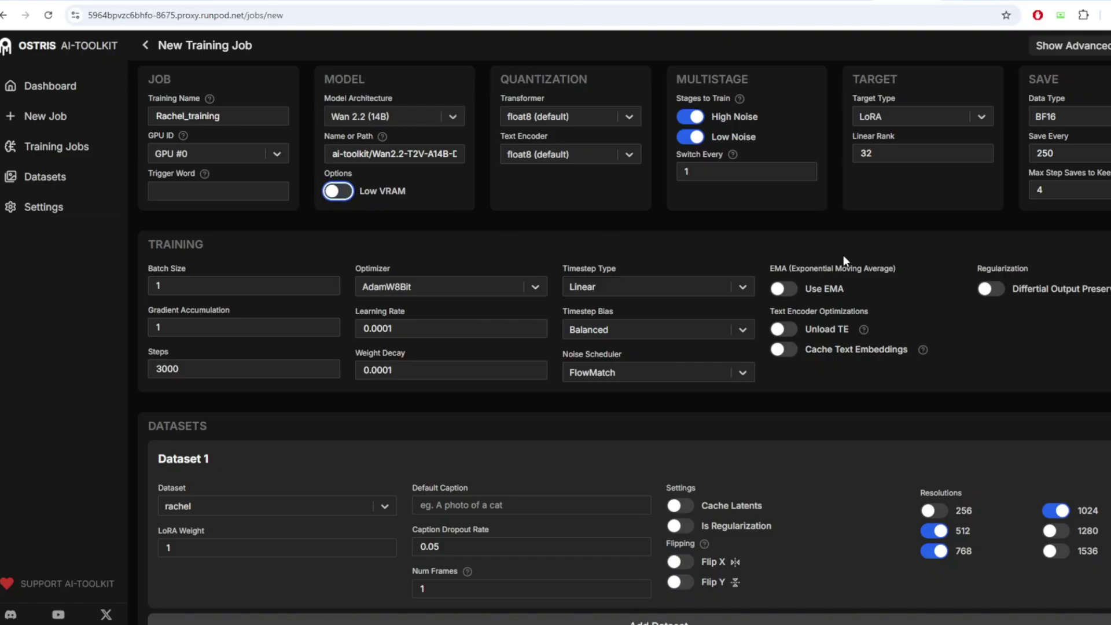
pyautogui.click(352, 199)
pyautogui.doubleClick(710, 171)
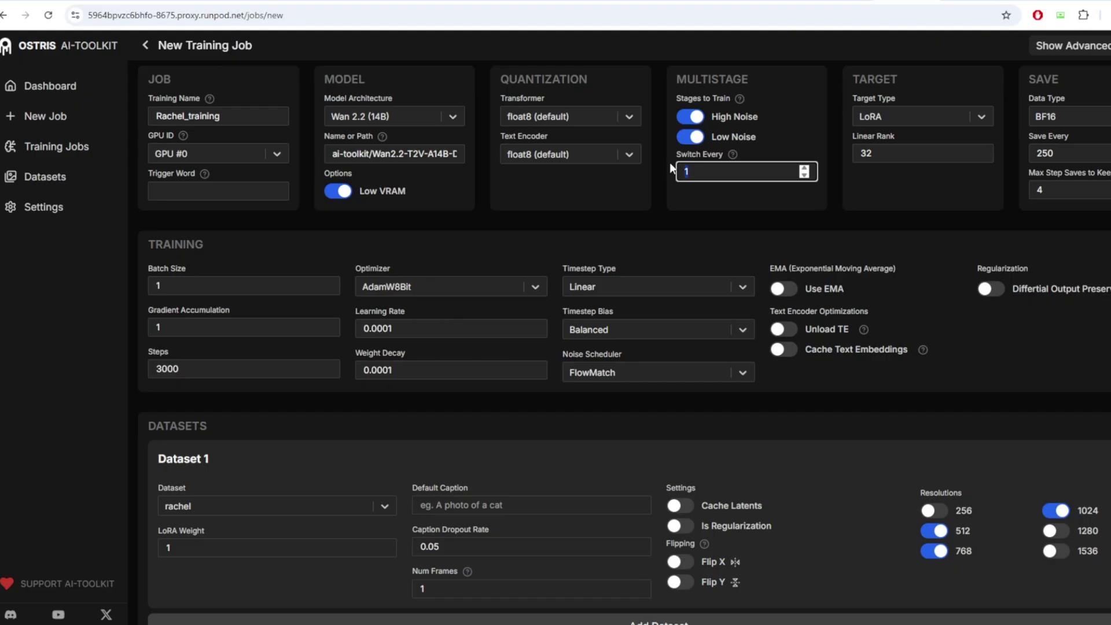
pyautogui.write('0')
pyautogui.press('BackSpace')
pyautogui.click(339, 194)
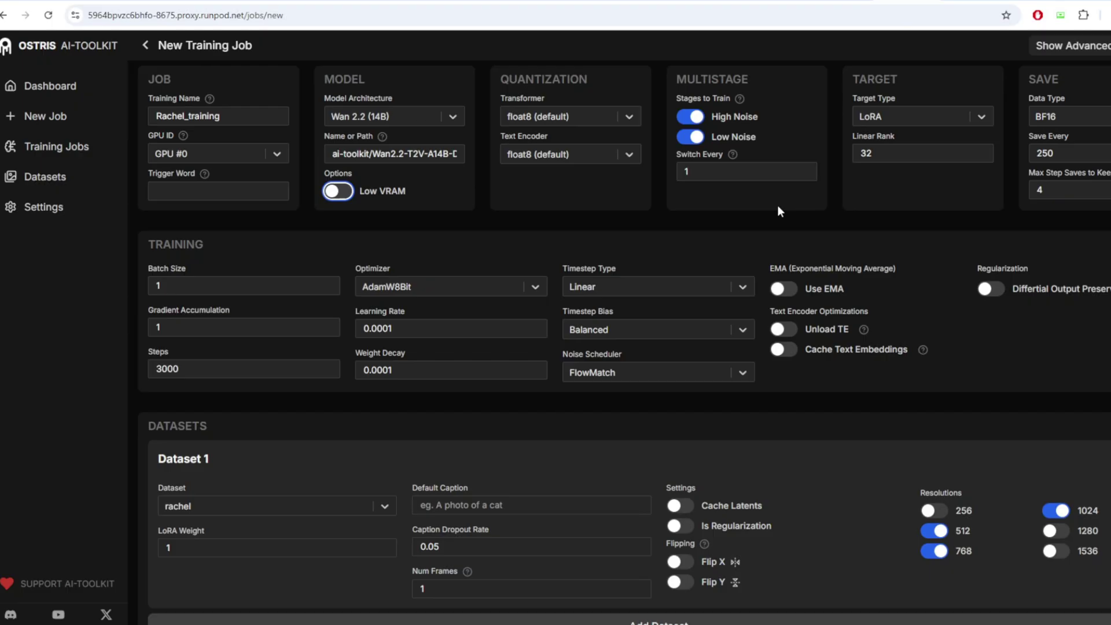
pyautogui.click(551, 159)
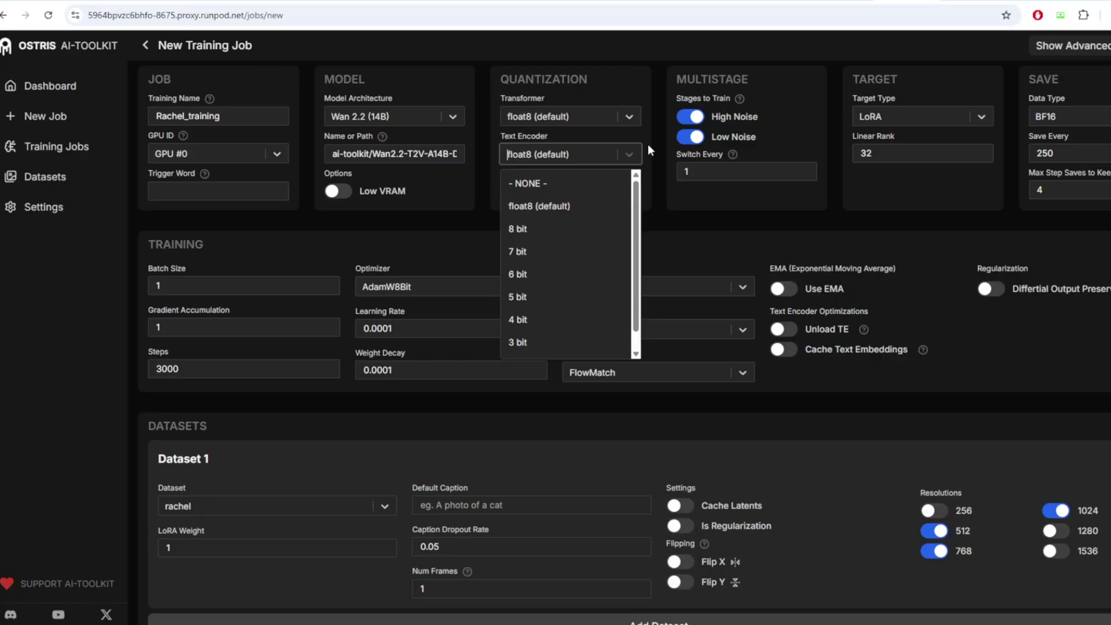
pyautogui.click(876, 183)
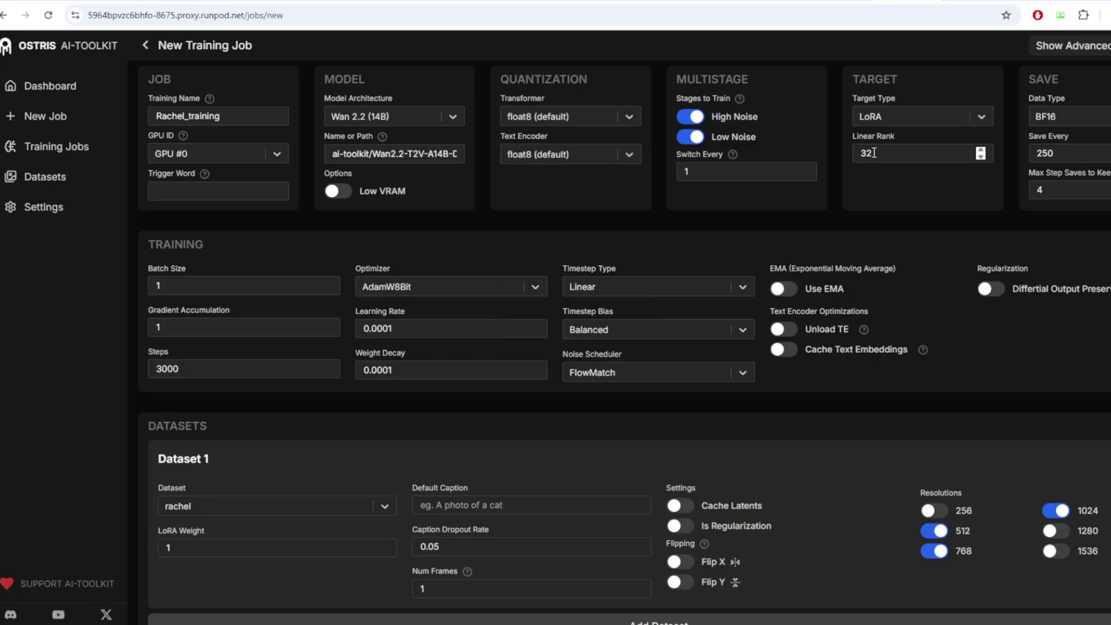
pyautogui.moveTo(874, 153); pyautogui.dragTo(849, 139)
pyautogui.write('16')
pyautogui.click(873, 199)
pyautogui.moveTo(883, 154); pyautogui.dragTo(857, 155)
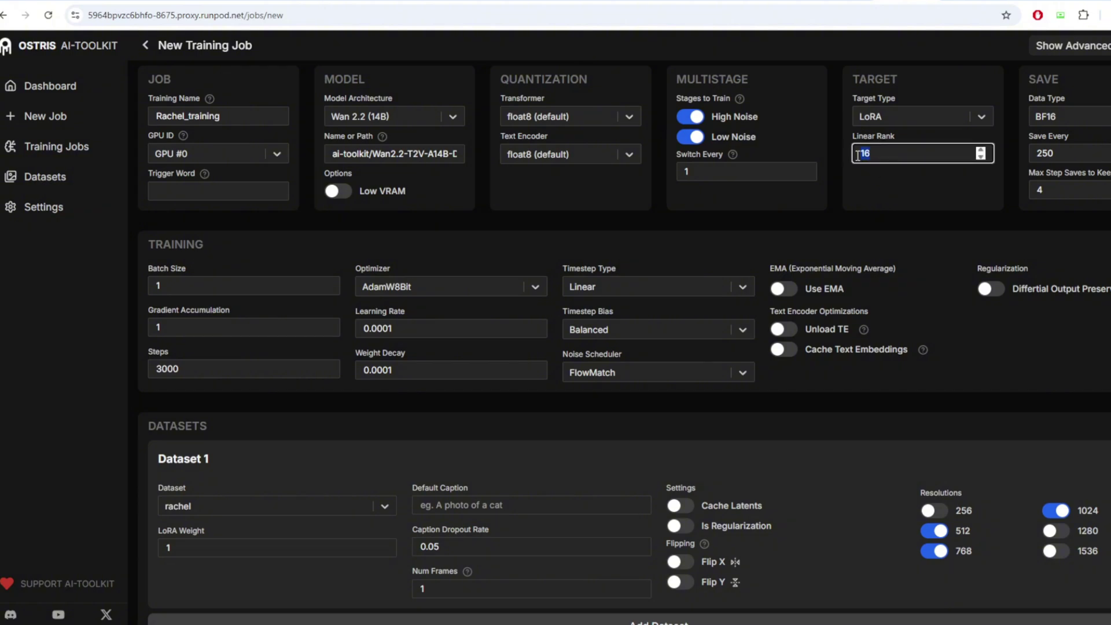
pyautogui.hotkey('ctrl', 'z')
pyautogui.write('16')
pyautogui.hotkey('ctrl', 'z')
pyautogui.click(861, 214)
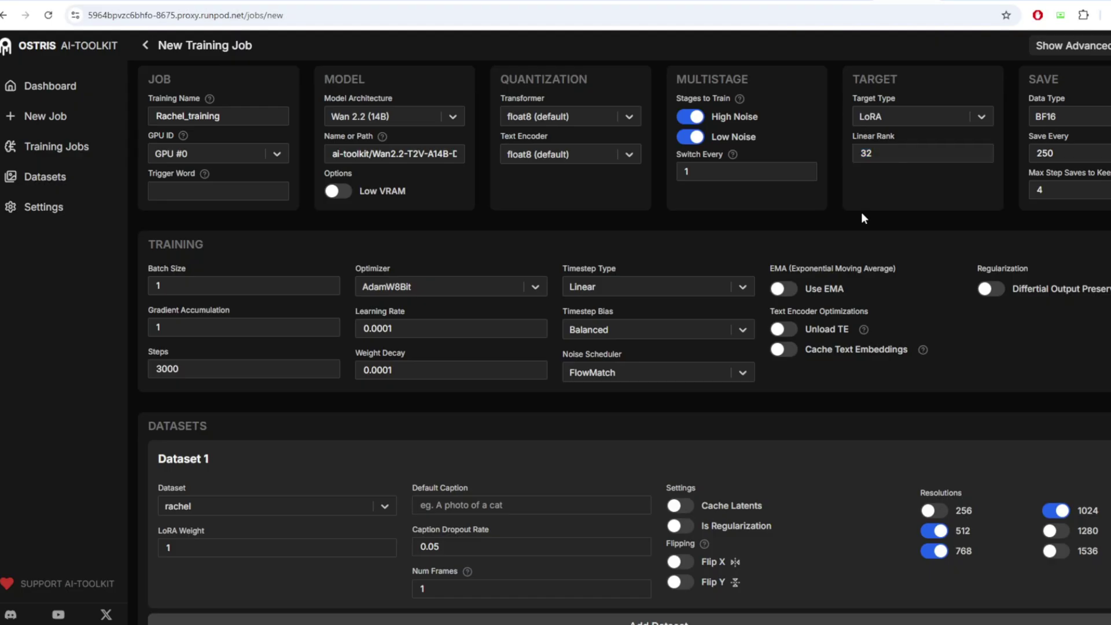
# Set Sample Num Frames to 1 and sample FPS to 1
pyautogui.scroll(-5, 575, 461)
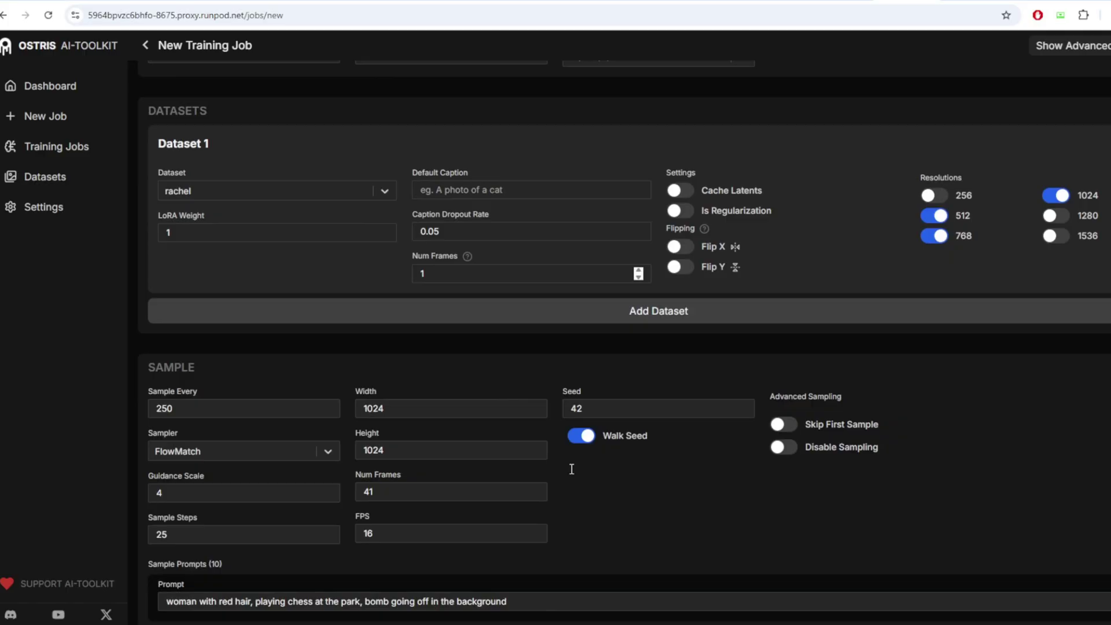
pyautogui.doubleClick(412, 496)
pyautogui.write('1')
pyautogui.click(384, 532)
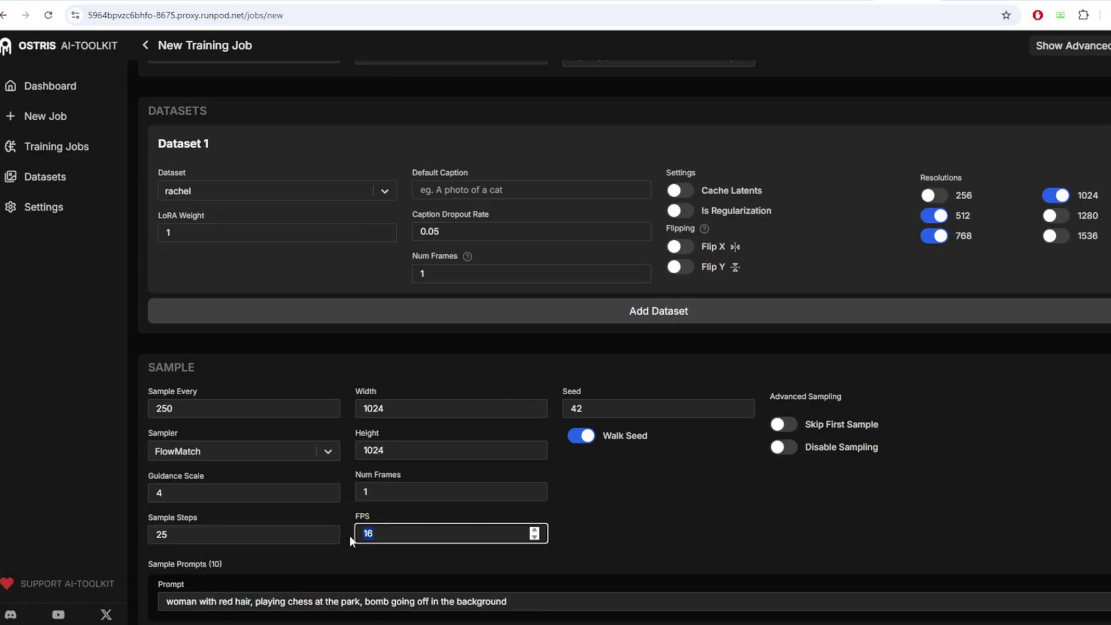
pyautogui.press('BackSpace')
# Replace the first and second sample prompts with rachel prompts copied from ChatGPT
pyautogui.scroll(-2, 463, 469)
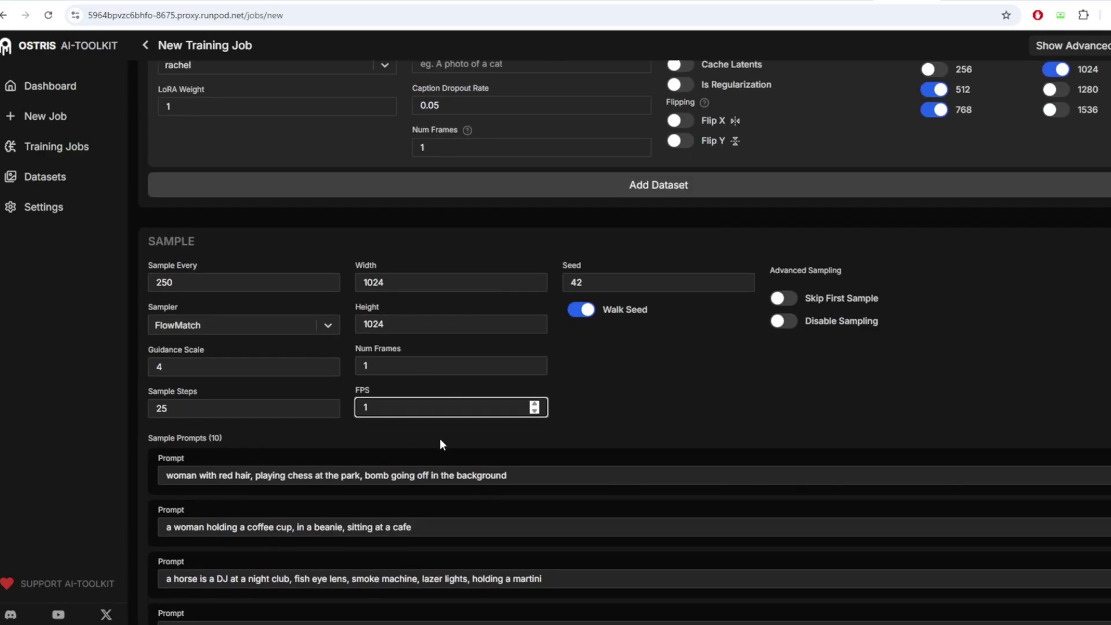
pyautogui.scroll(-3, 441, 449)
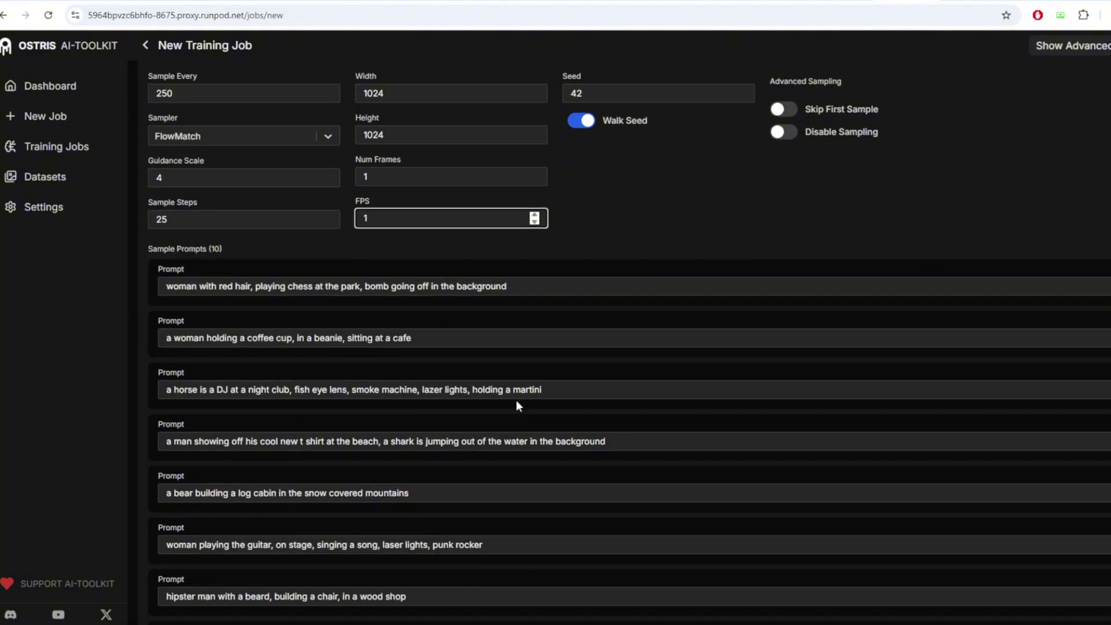
pyautogui.scroll(-1, 515, 402)
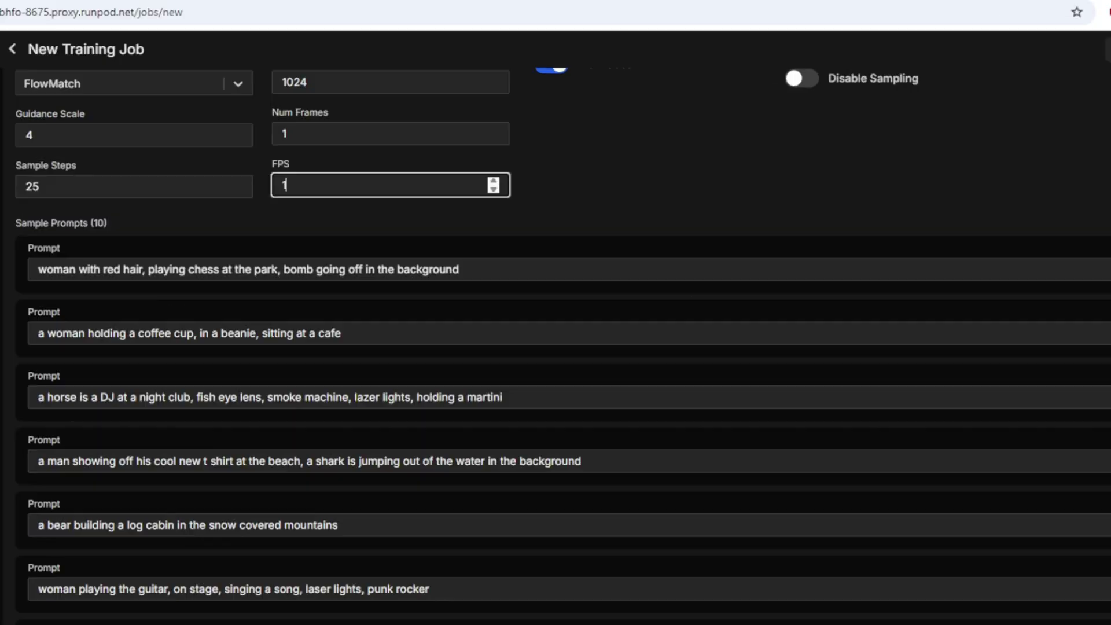
pyautogui.click(512, 222)
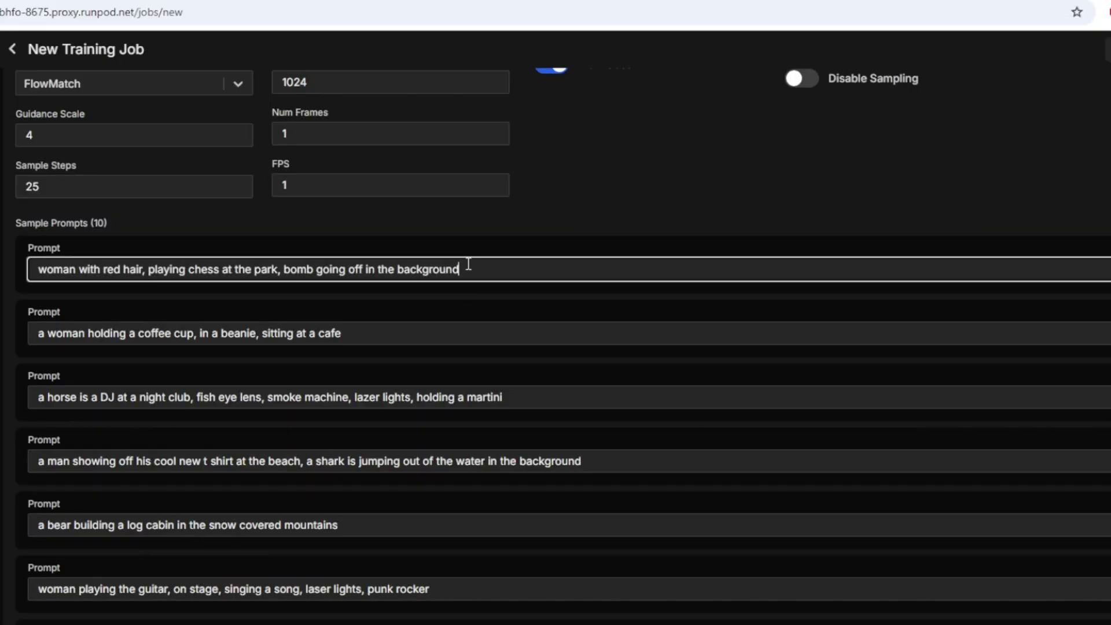
pyautogui.hotkey('ctrl', 'a')
pyautogui.write('rachel taking a candid mirror selfie in a cozy bedroom with fairy lights, natural makeup, casual oversized hoodie, instagram aesthetic')
pyautogui.press('Tab')
pyautogui.hotkey('ctrl', 'Tab')
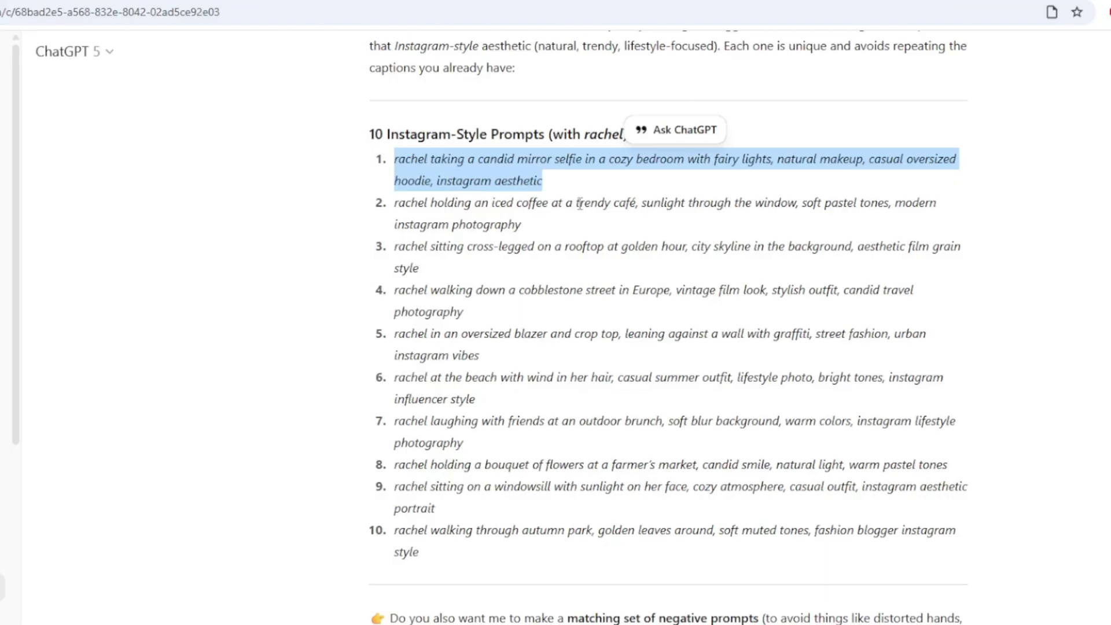
pyautogui.moveTo(394, 203); pyautogui.dragTo(521, 226)
pyautogui.hotkey('ctrl', 'Tab')
pyautogui.click(469, 322)
pyautogui.hotkey('ctrl', 'a')
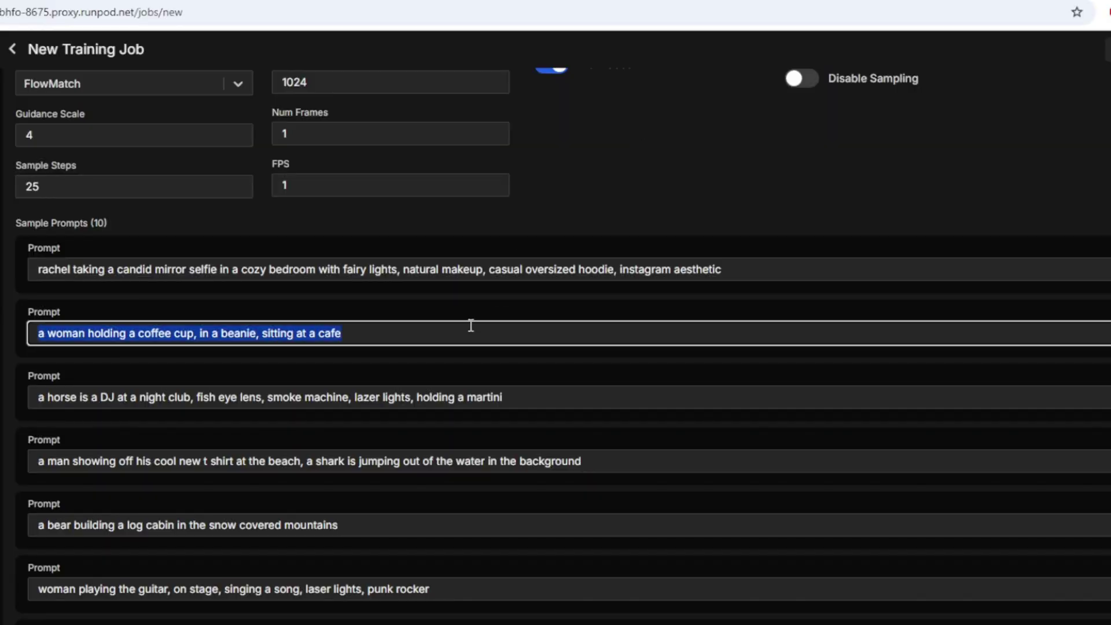
pyautogui.hotkey('ctrl', 'Tab')
# Paste the third, ninth and tenth ChatGPT rachel prompts into the matching sample prompts
pyautogui.click(544, 261)
pyautogui.tripleClick(544, 262)
pyautogui.hotkey('ctrl', 'Tab')
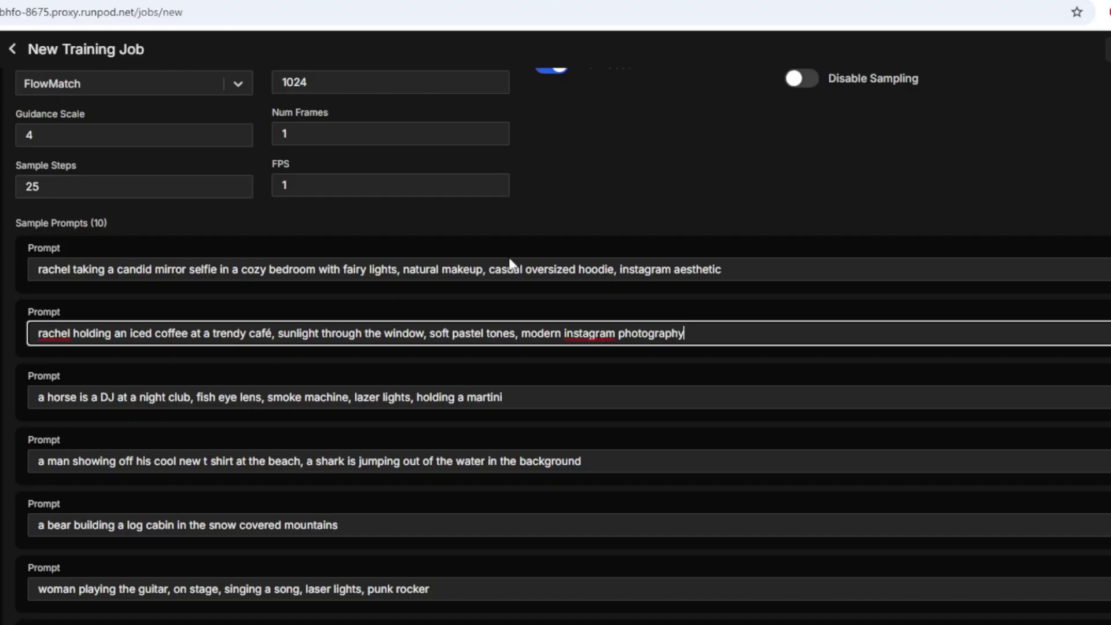
pyautogui.press('Tab')
pyautogui.hotkey('ctrl', 'Tab')
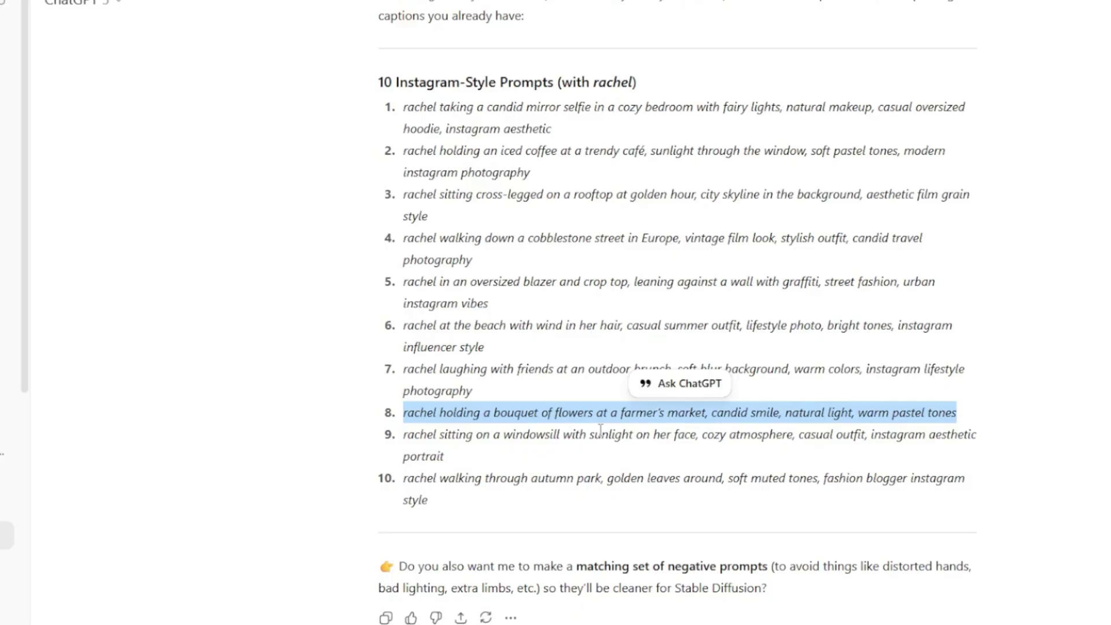
pyautogui.tripleClick(611, 435)
pyautogui.hotkey('ctrl', 'Tab')
pyautogui.press('Tab')
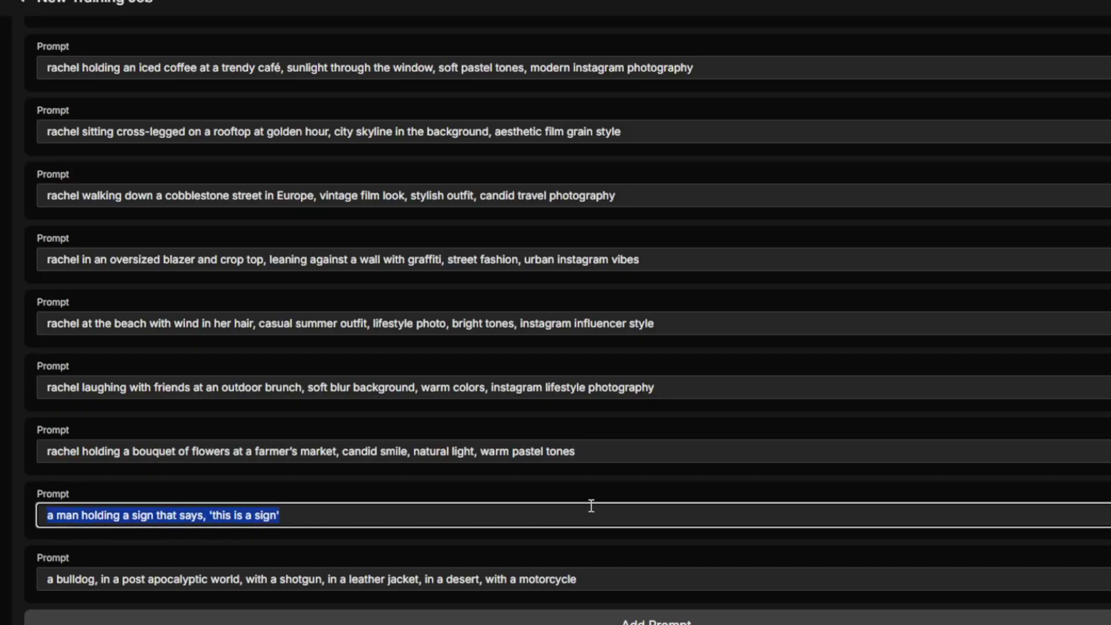
pyautogui.hotkey('ctrl', 'v')
pyautogui.hotkey('ctrl', 'Tab')
pyautogui.tripleClick(612, 479)
pyautogui.hotkey('ctrl', 'Tab')
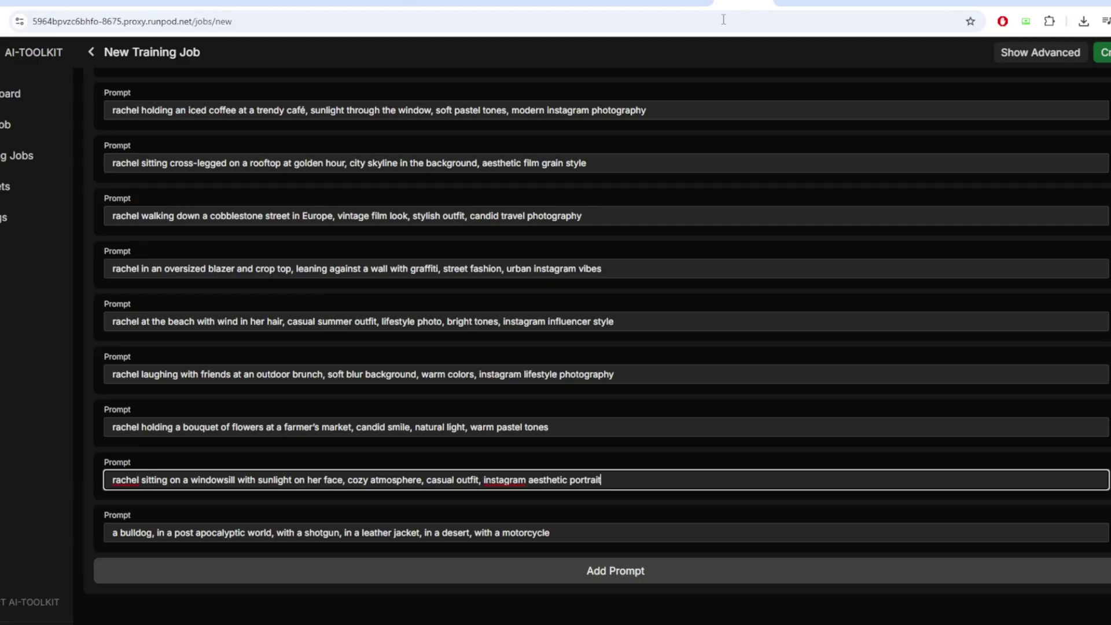
pyautogui.press('Tab')
pyautogui.scroll(5, 820, 367)
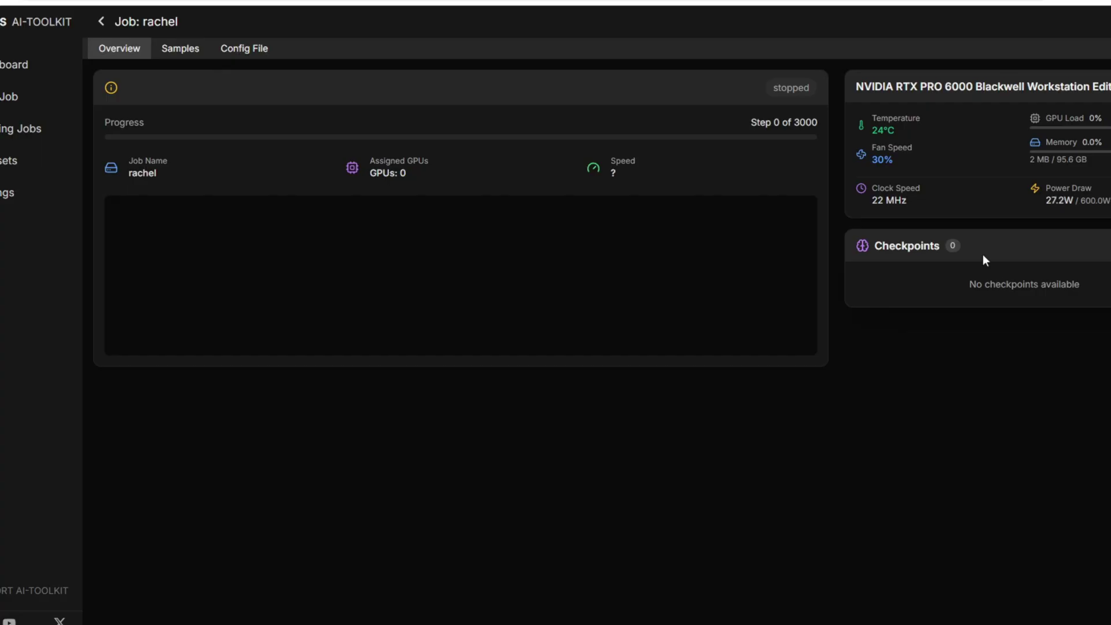
# Select the rachel low-noise and high-noise LoRA files in the loras folder
pyautogui.hotkey('alt', 'Tab')
pyautogui.click(198, 238)
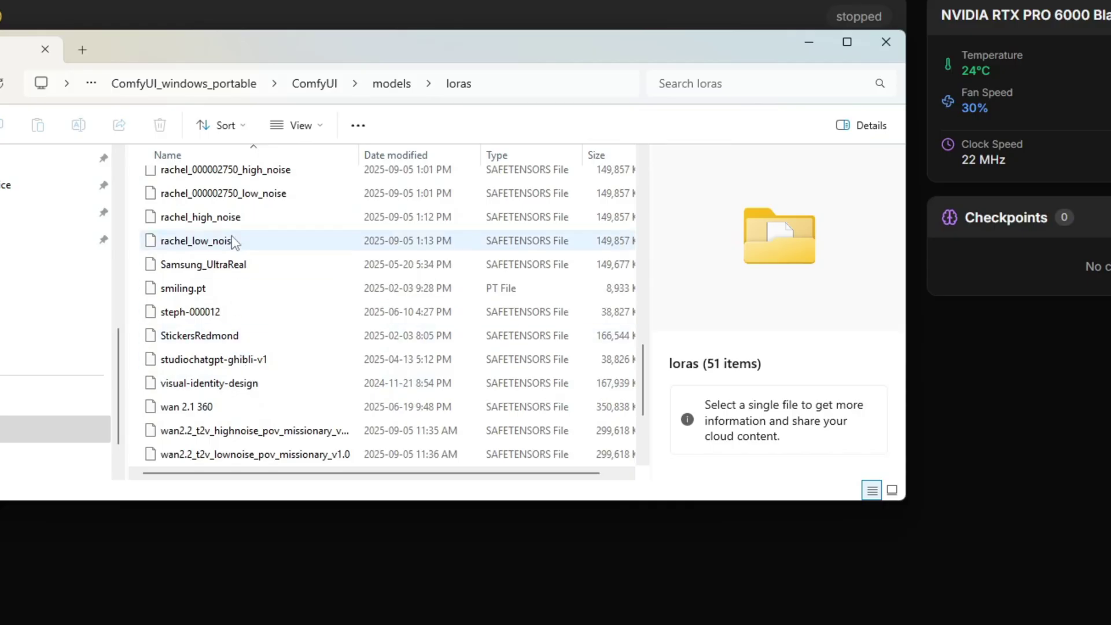
pyautogui.keyDown('shift'); pyautogui.click(198, 216); pyautogui.keyUp('shift')
pyautogui.scroll(2, 237, 324)
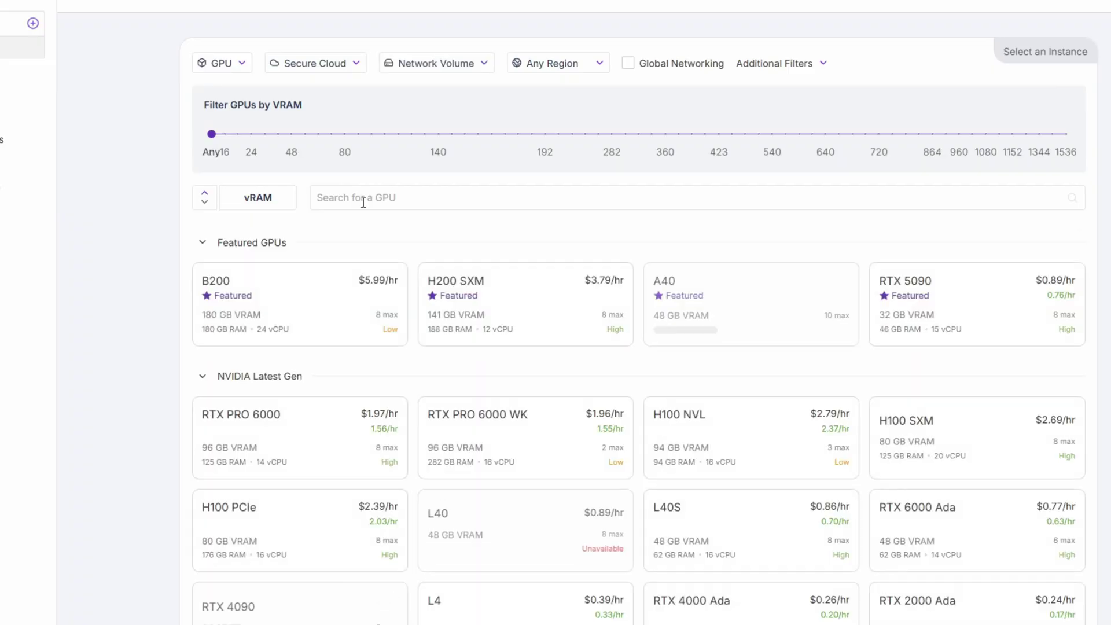
# Choose an RTX 4090 pod with the wan-2.2-ai-influencer template
pyautogui.scroll(-3, 154, 337)
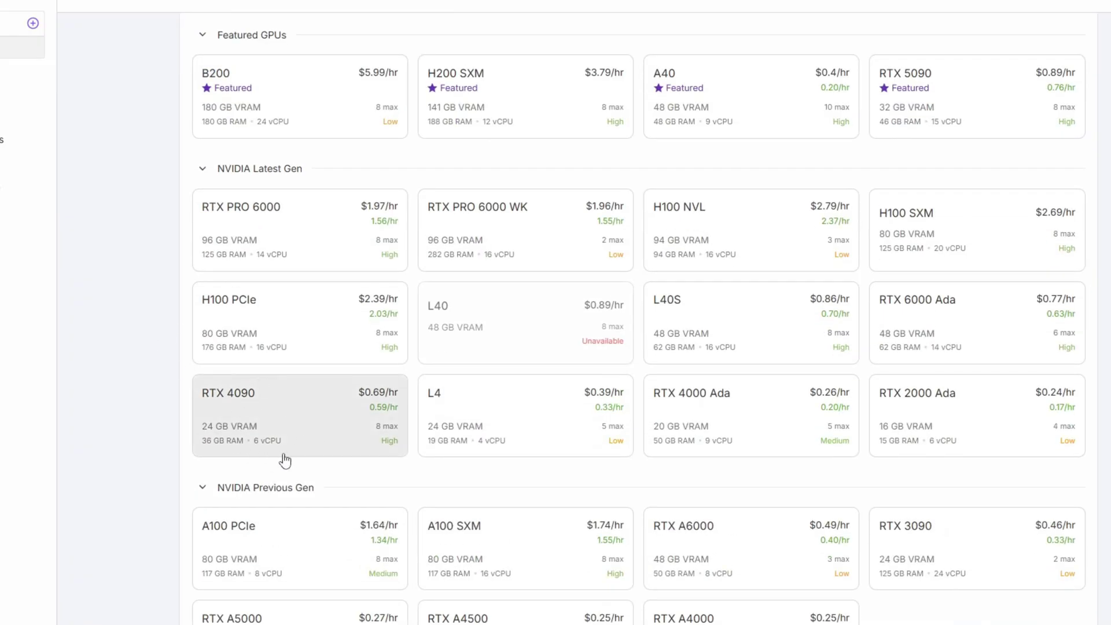
pyautogui.click(304, 434)
pyautogui.click(1004, 325)
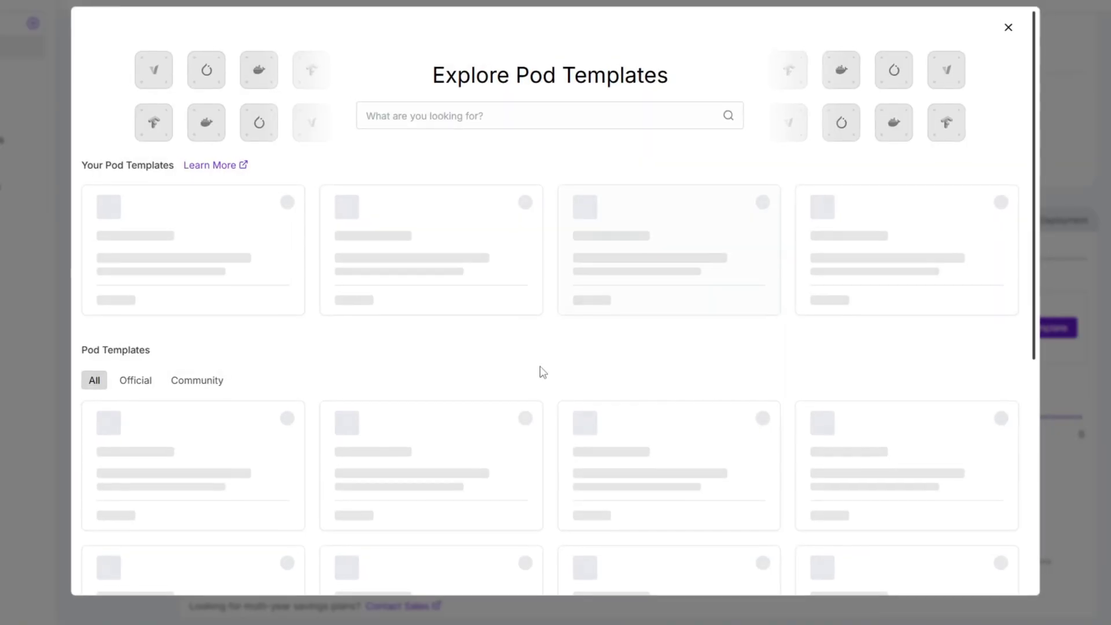
pyautogui.scroll(-5, 497, 399)
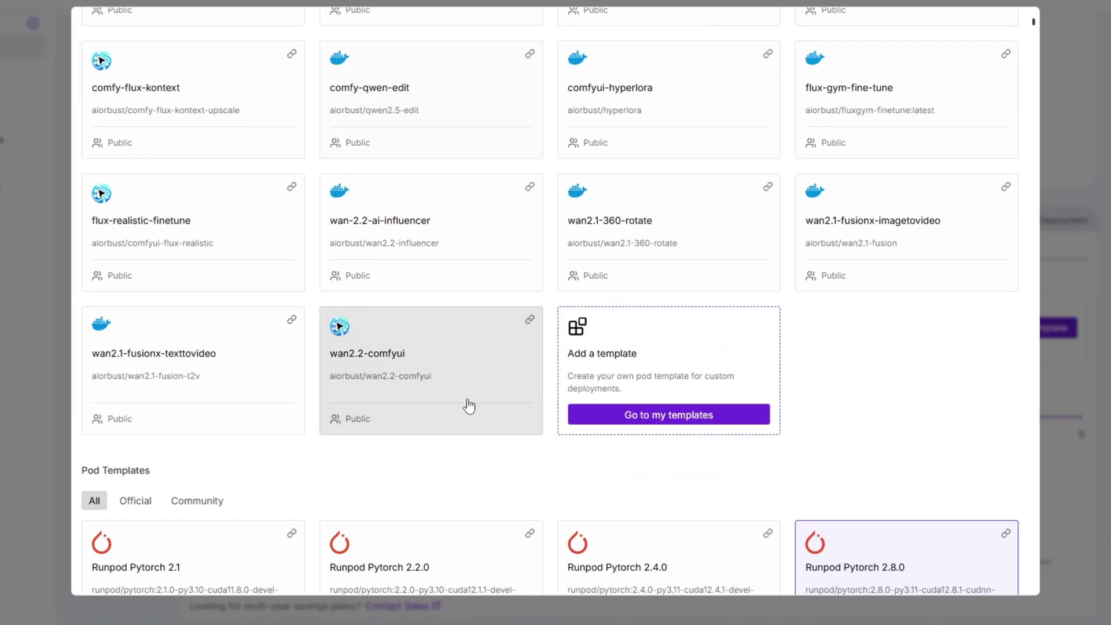
pyautogui.click(388, 276)
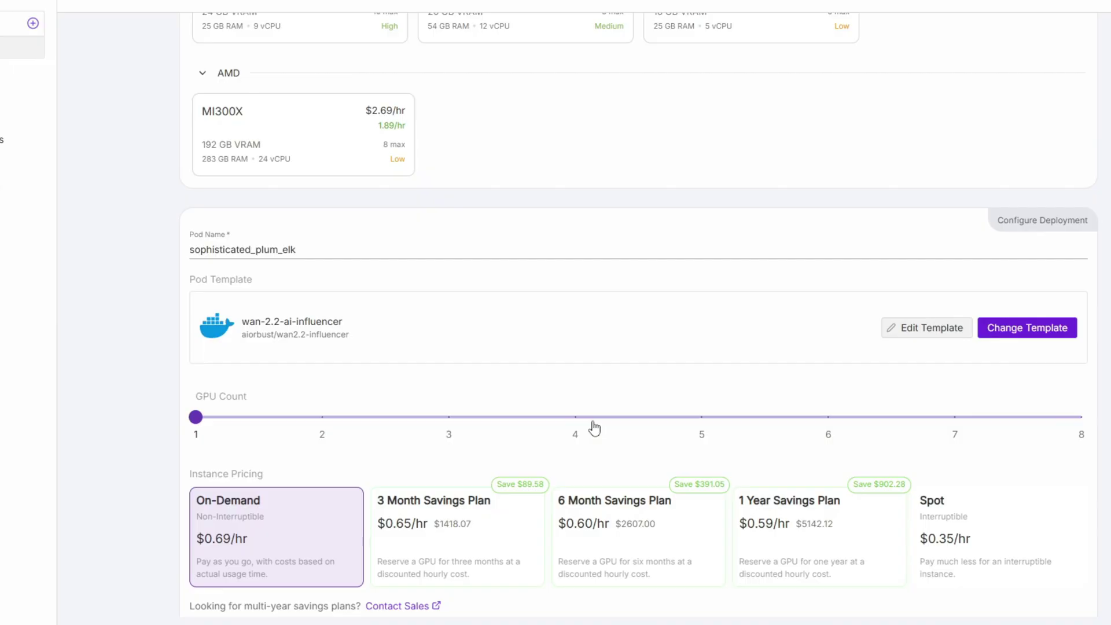
# Deploy the pod on-demand and open the running pod's details
pyautogui.scroll(-4, 622, 421)
pyautogui.click(639, 593)
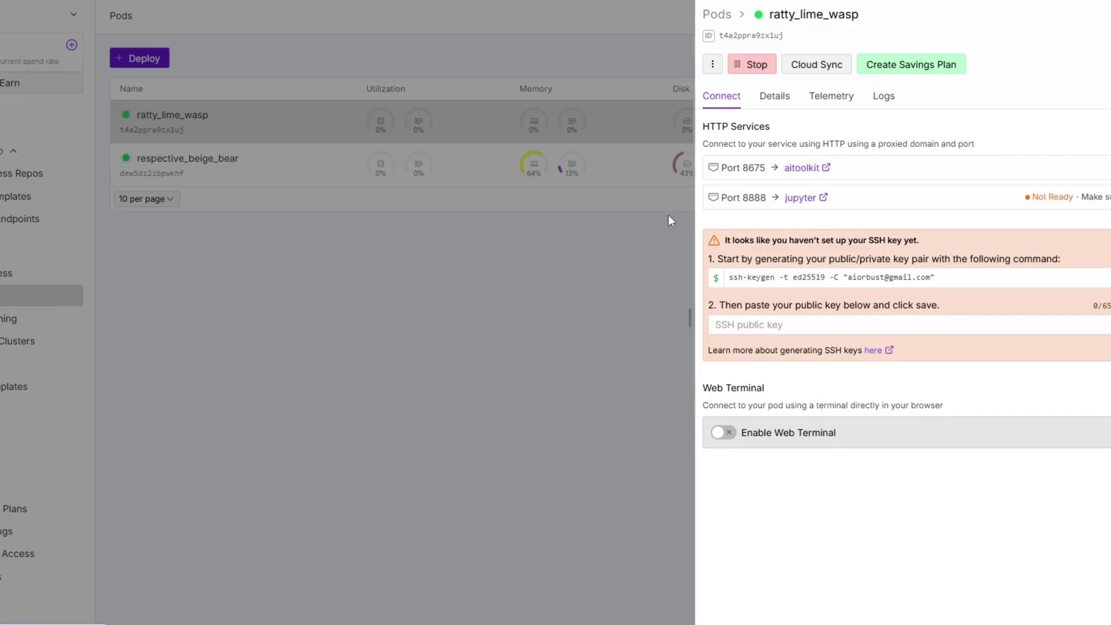
pyautogui.click(668, 214)
pyautogui.click(565, 174)
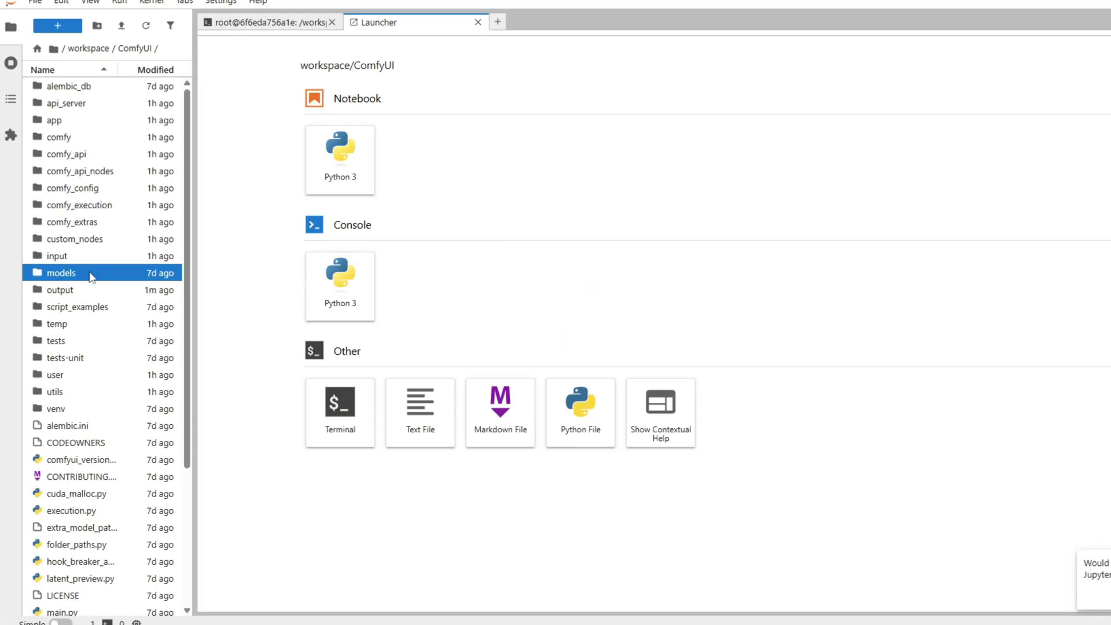
# Copy rachel_high_noise and rachel_low_noise from the PC into workspace/ComfyUI/models/loras
pyautogui.doubleClick(89, 272)
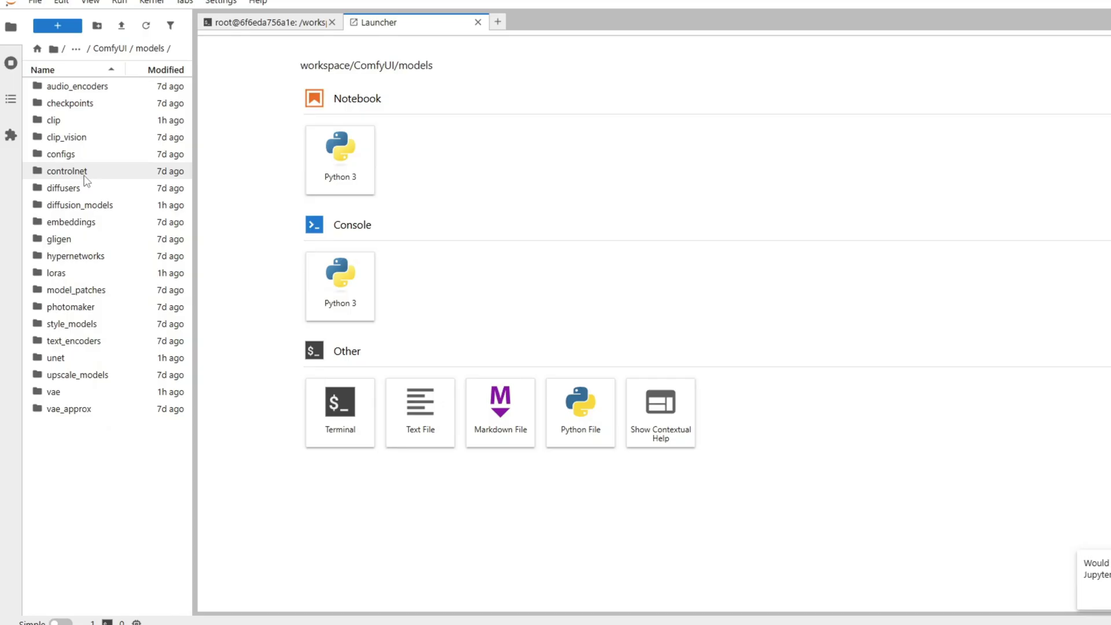
pyautogui.doubleClick(82, 269)
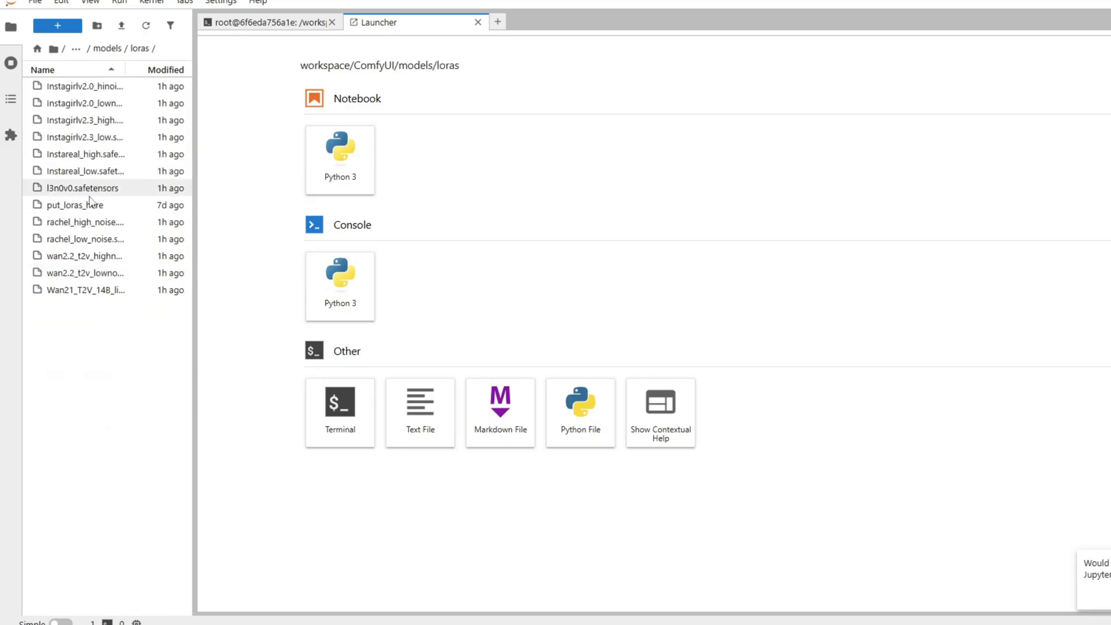
pyautogui.hotkey('alt', 'Tab')
pyautogui.moveTo(408, 100); pyautogui.dragTo(719, 133)
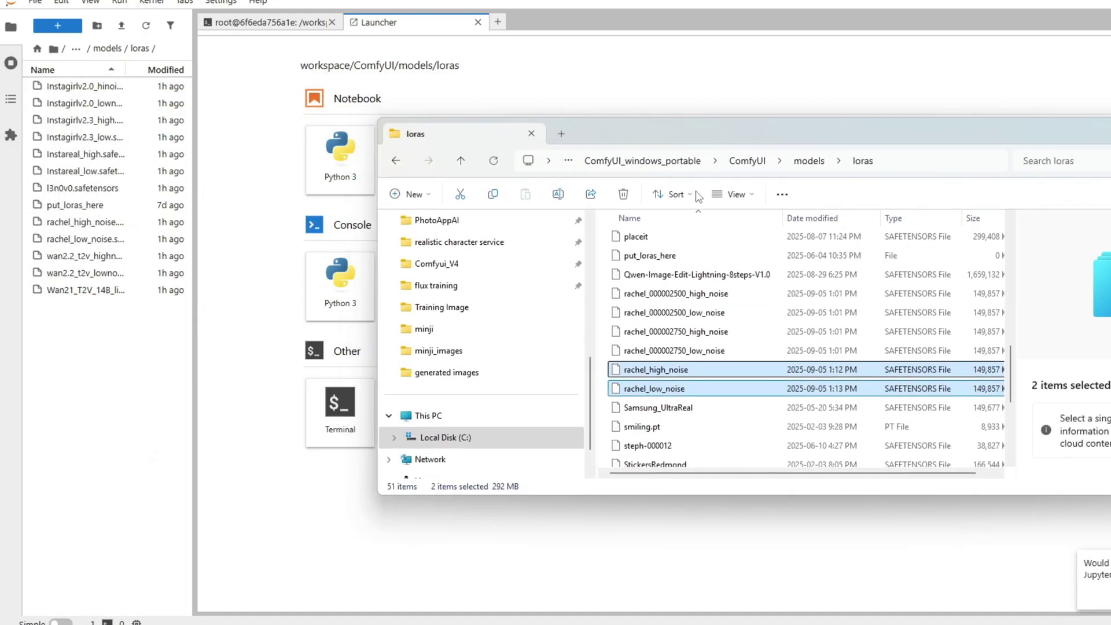
pyautogui.moveTo(654, 388); pyautogui.dragTo(102, 264)
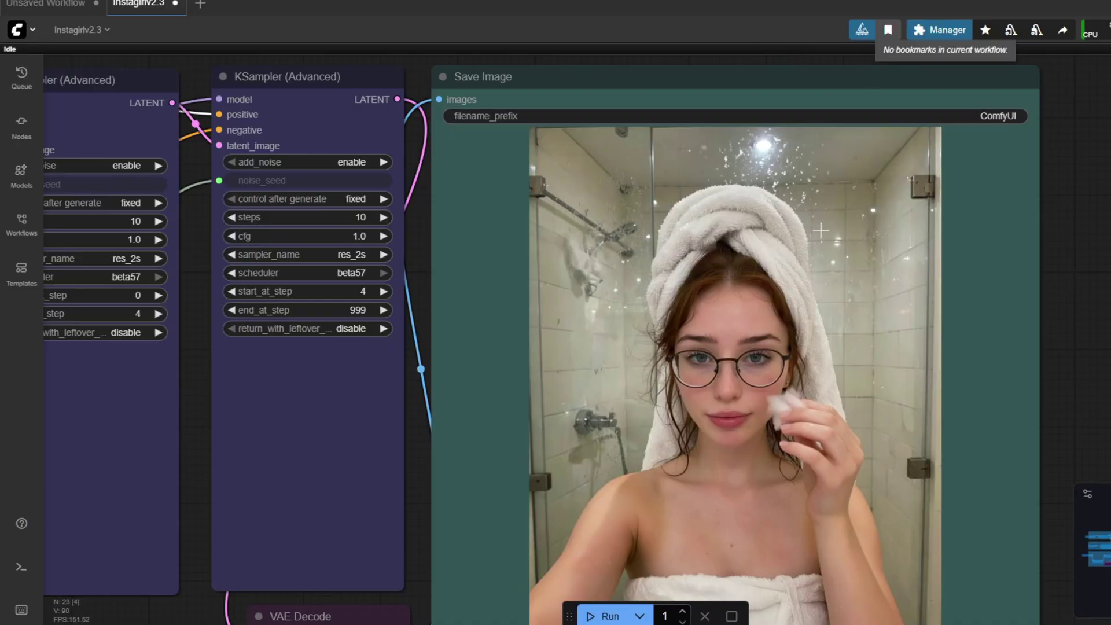
# Drop the Instagirlv2.3 workflow file onto ComfyUI to open it as Instagirlv2.3 (2)
pyautogui.scroll(-2, 722, 353)
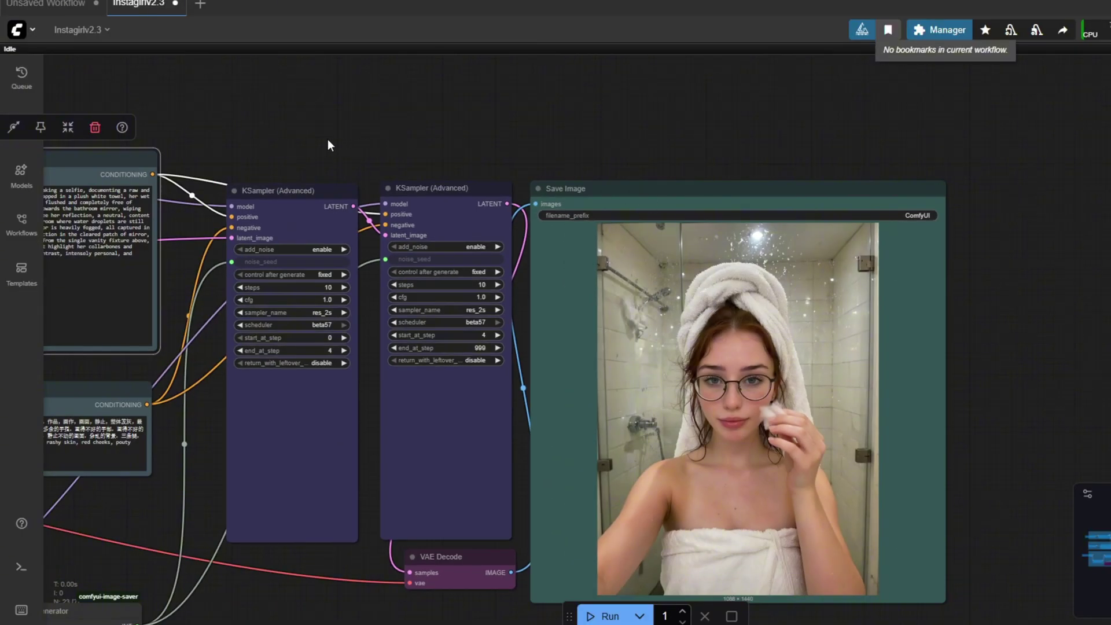
pyautogui.moveTo(296, 141); pyautogui.dragTo(600, 114)
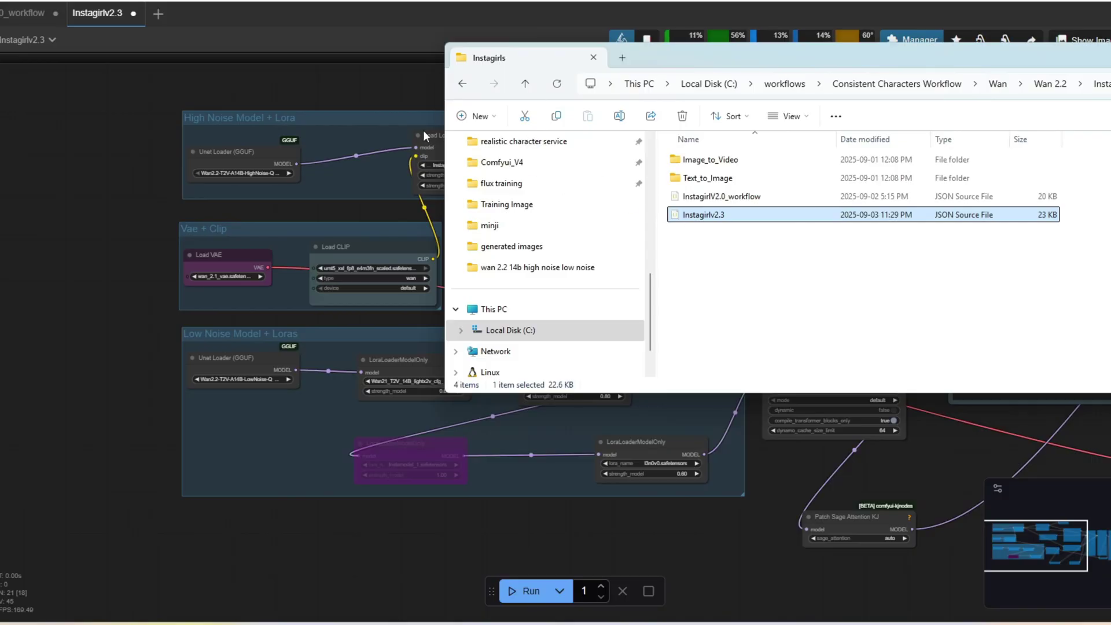
pyautogui.moveTo(706, 217); pyautogui.dragTo(364, 98)
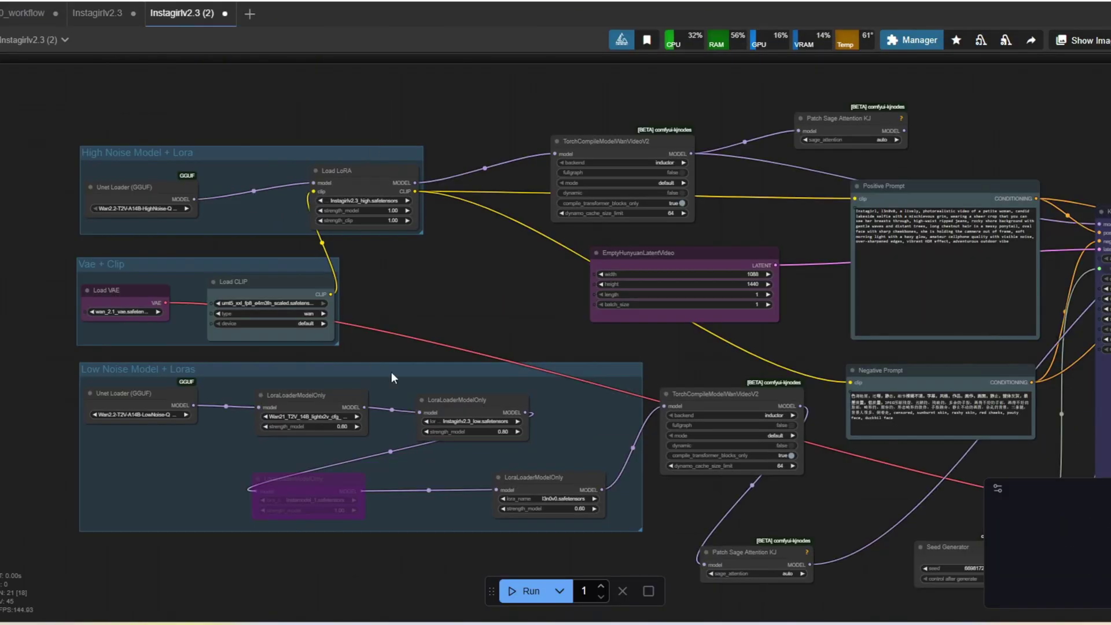
pyautogui.moveTo(393, 377); pyautogui.dragTo(618, 290)
pyautogui.scroll(3, 618, 290)
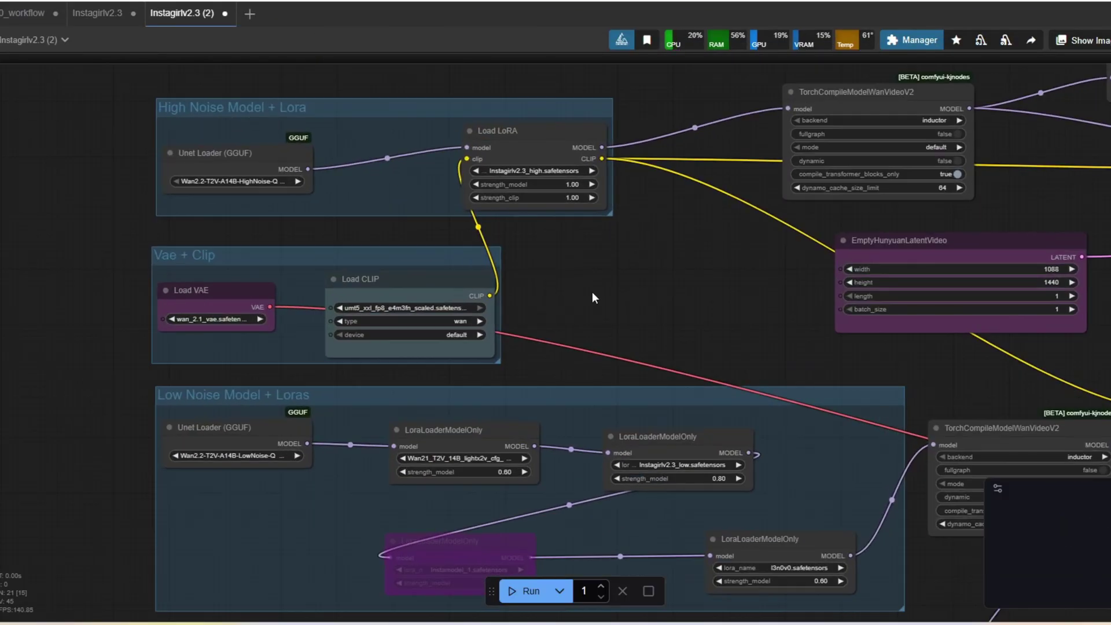
# Add a LoraLoaderModelOnly node between the Unet Loader and Load LoRA in the High Noise group
pyautogui.doubleClick(614, 262)
pyautogui.write('loralo')
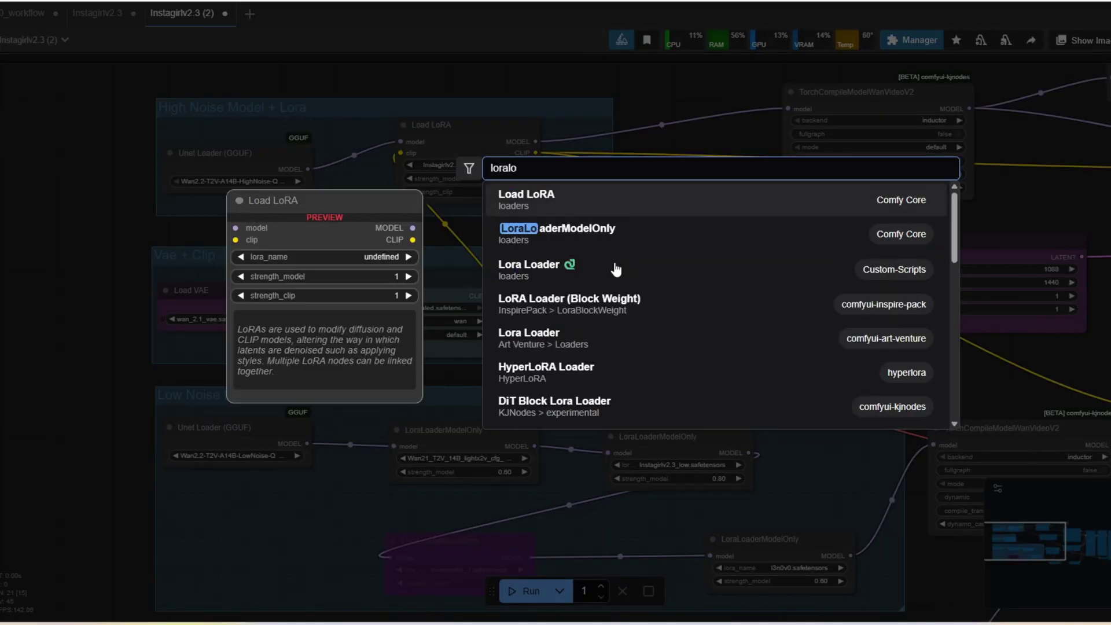
pyautogui.press('Down')
pyautogui.press('Return')
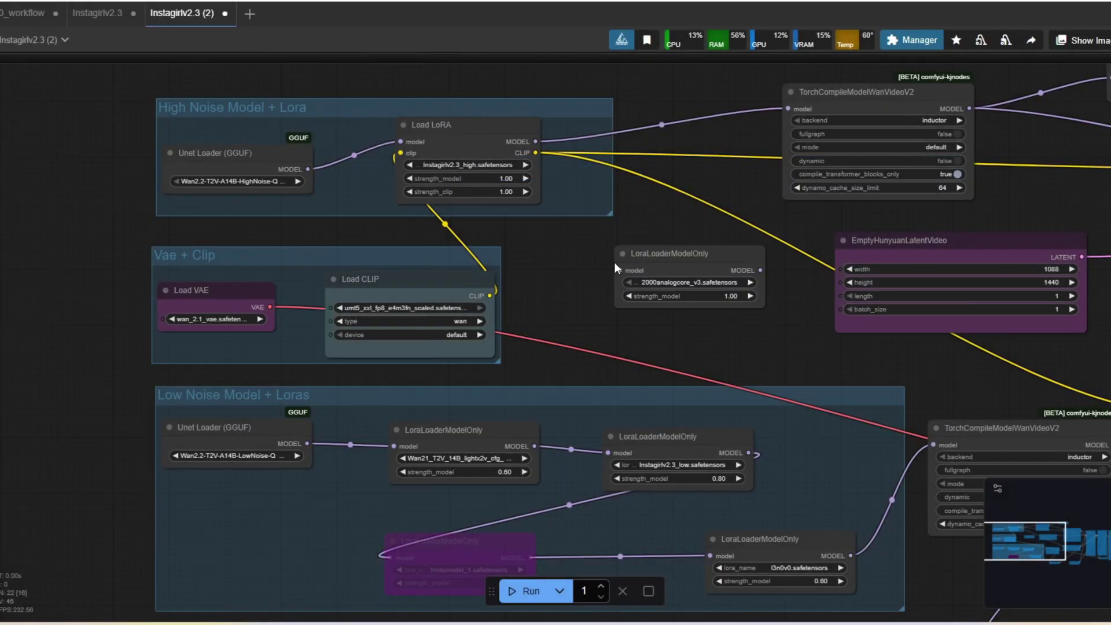
pyautogui.moveTo(613, 262); pyautogui.dragTo(361, 137)
pyautogui.moveTo(482, 127); pyautogui.dragTo(575, 139)
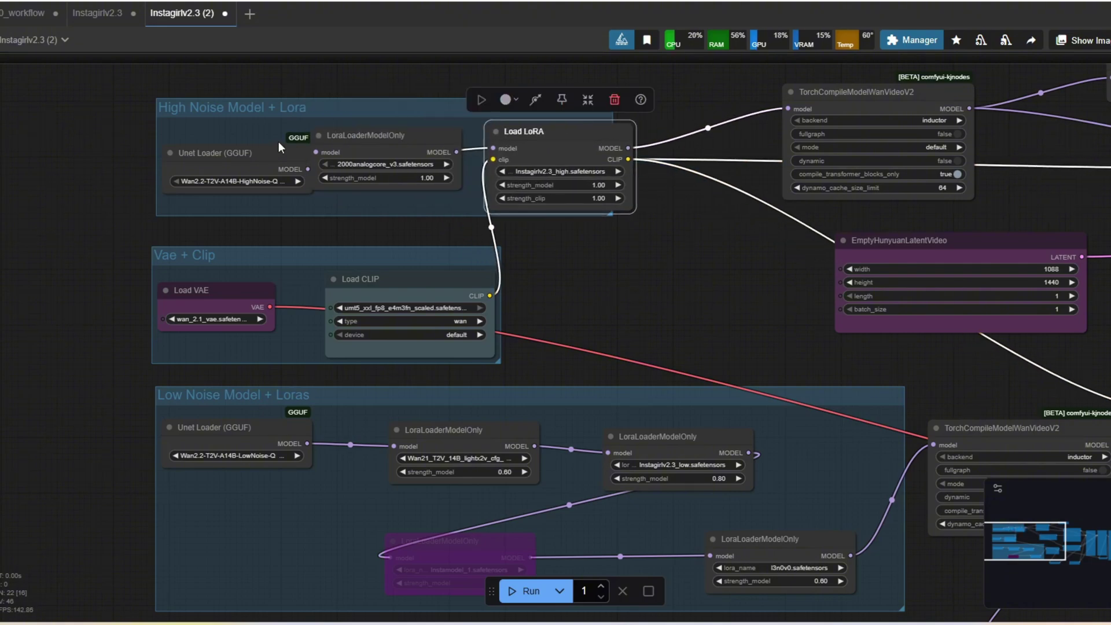
pyautogui.hscroll(2, 520, 133)
pyautogui.moveTo(261, 147); pyautogui.dragTo(225, 143)
pyautogui.moveTo(346, 137); pyautogui.dragTo(351, 141)
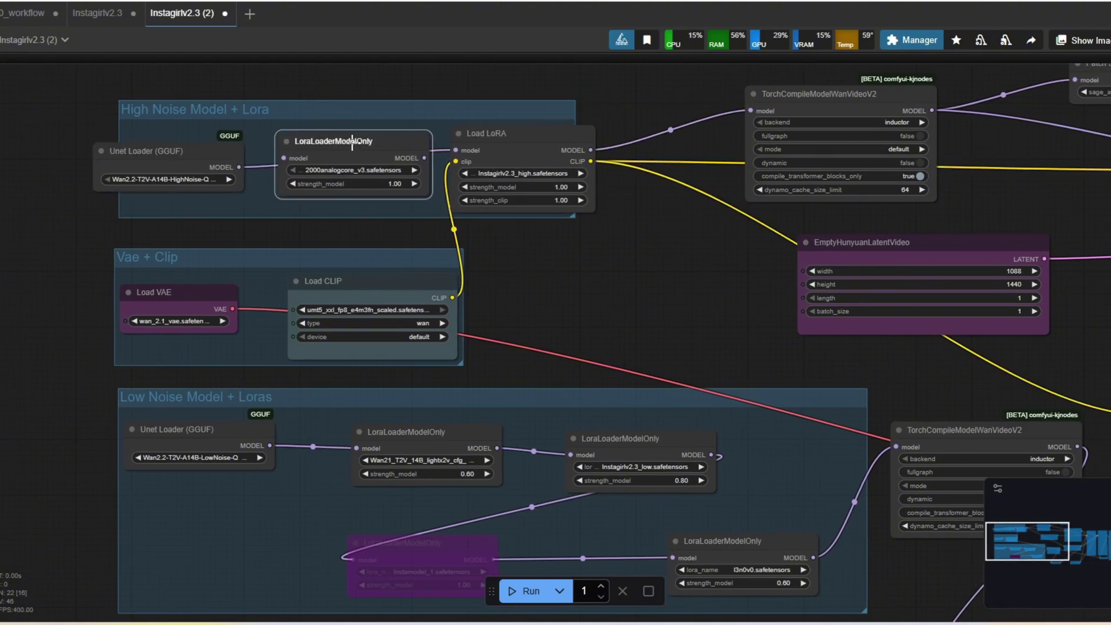
# Add a second LoraLoaderModelOnly node between the loaders in the Low Noise group
pyautogui.doubleClick(563, 310)
pyautogui.write('lora')
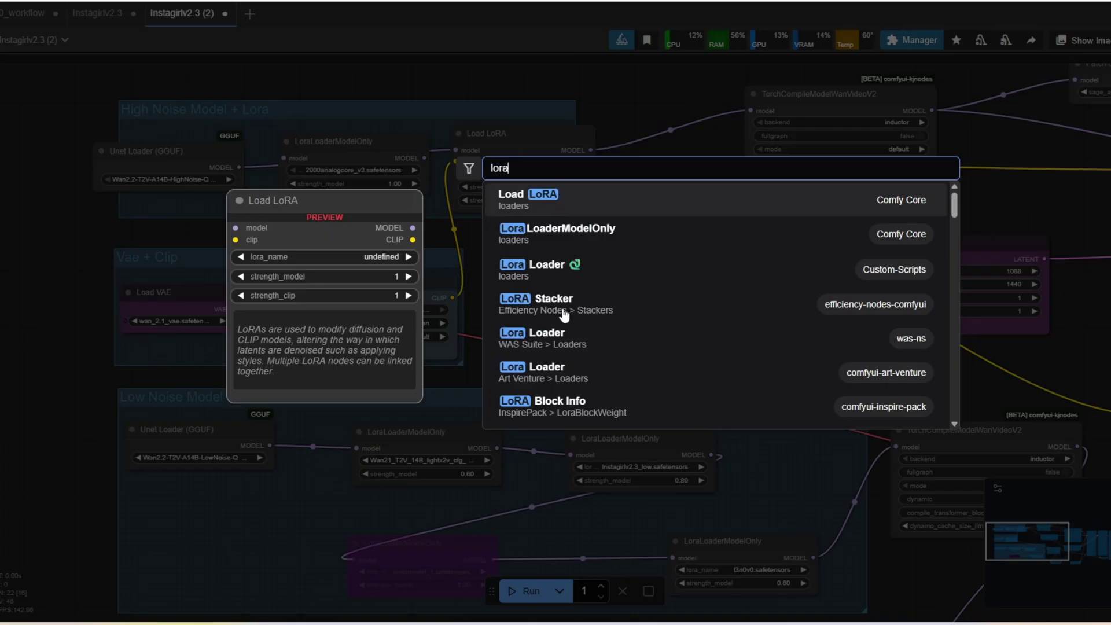
pyautogui.press('Down')
pyautogui.press('Return')
pyautogui.moveTo(752, 370); pyautogui.dragTo(870, 310)
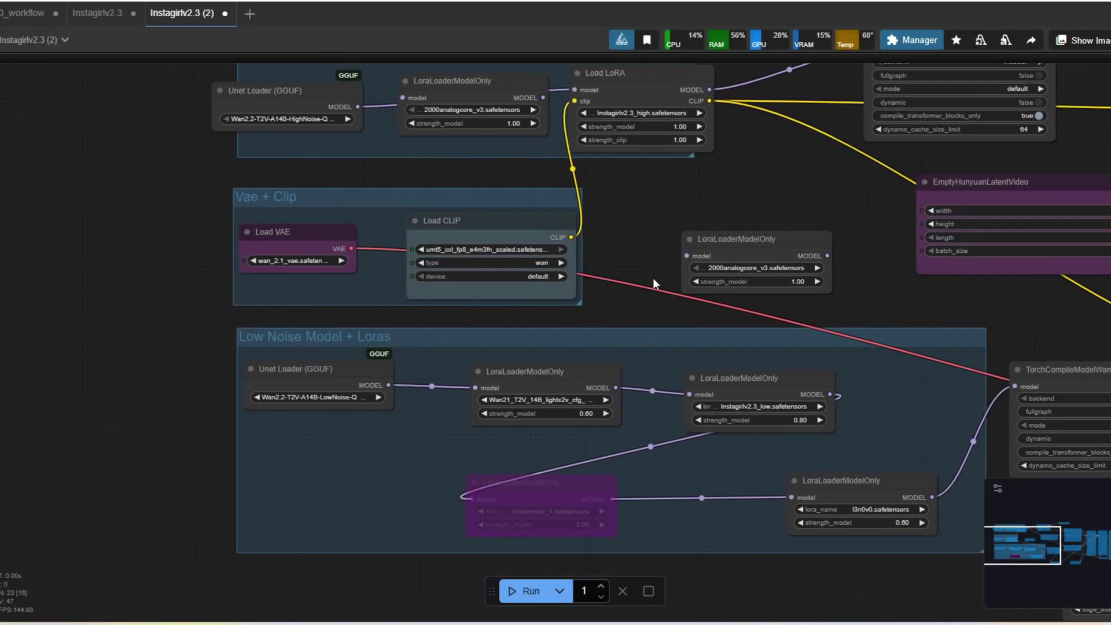
pyautogui.moveTo(706, 264); pyautogui.dragTo(465, 483)
pyautogui.moveTo(648, 472); pyautogui.dragTo(646, 481)
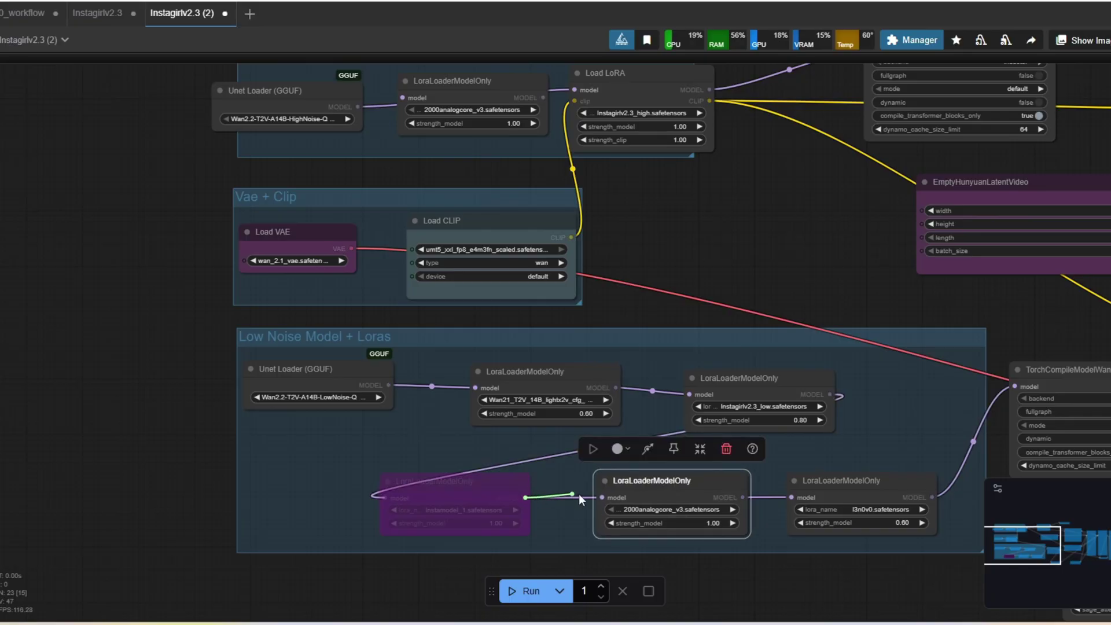
pyautogui.scroll(2, 747, 288)
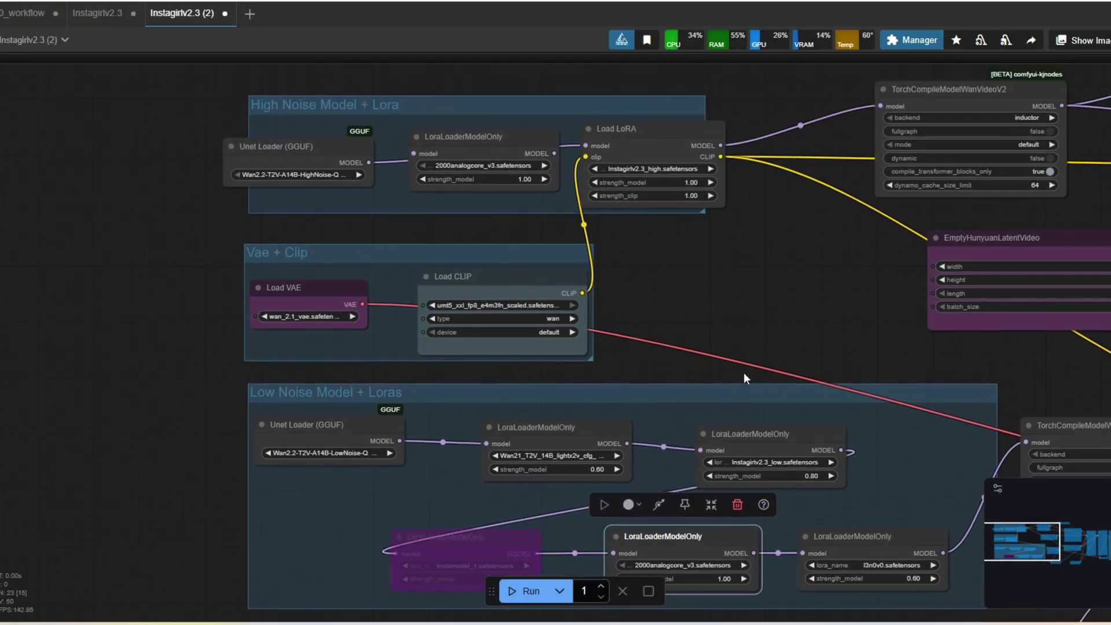
pyautogui.scroll(-4, 744, 372)
pyautogui.scroll(2, 502, 121)
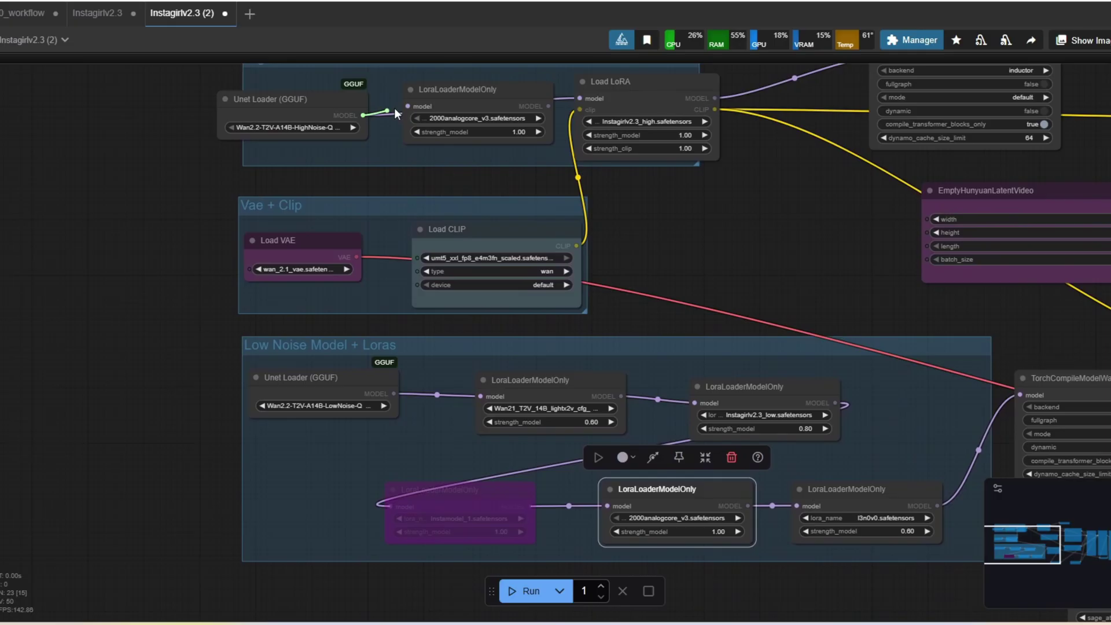
# Set the low-noise LoRA loader to rachel_low_noise.safetensors
pyautogui.scroll(-2, 636, 491)
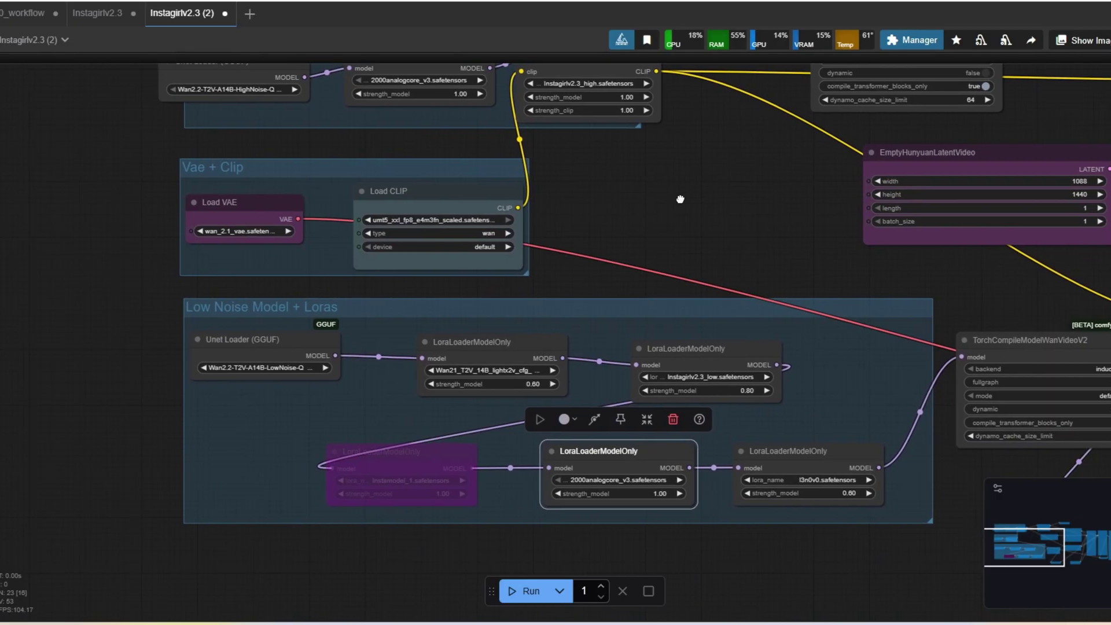
pyautogui.click(628, 480)
pyautogui.write('rachel')
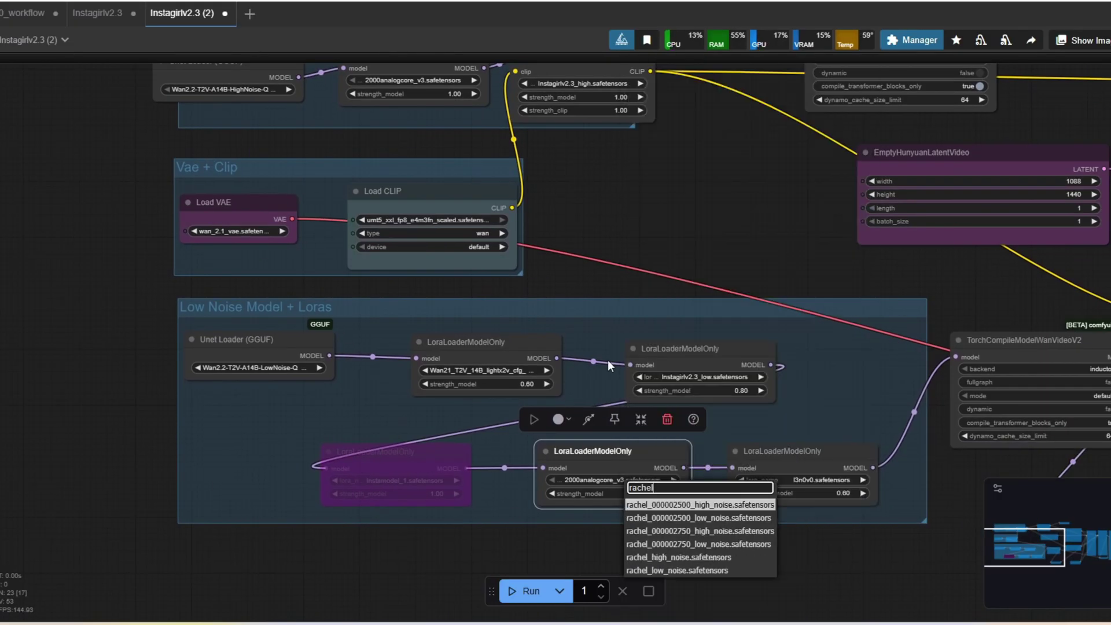
pyautogui.press('Down')
pyautogui.press('Down')
pyautogui.press('Down')
pyautogui.press('Down')
pyautogui.press('Down')
pyautogui.press('Return')
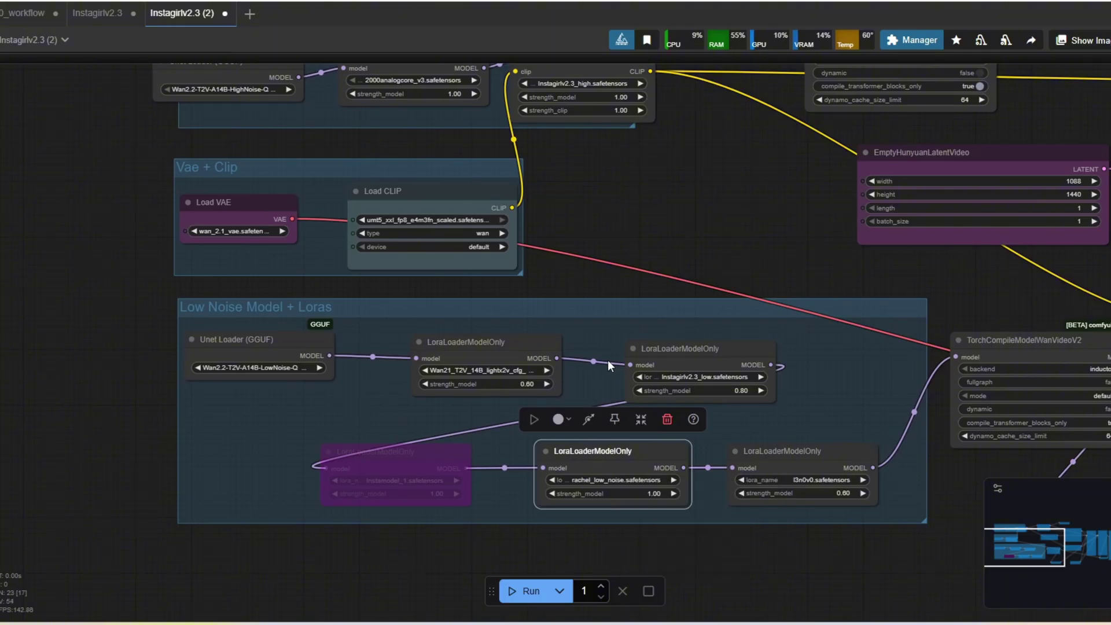
# Set the high-noise LoRA loader to rachel_high_noise.safetensors
pyautogui.scroll(2, 463, 147)
pyautogui.click(450, 130)
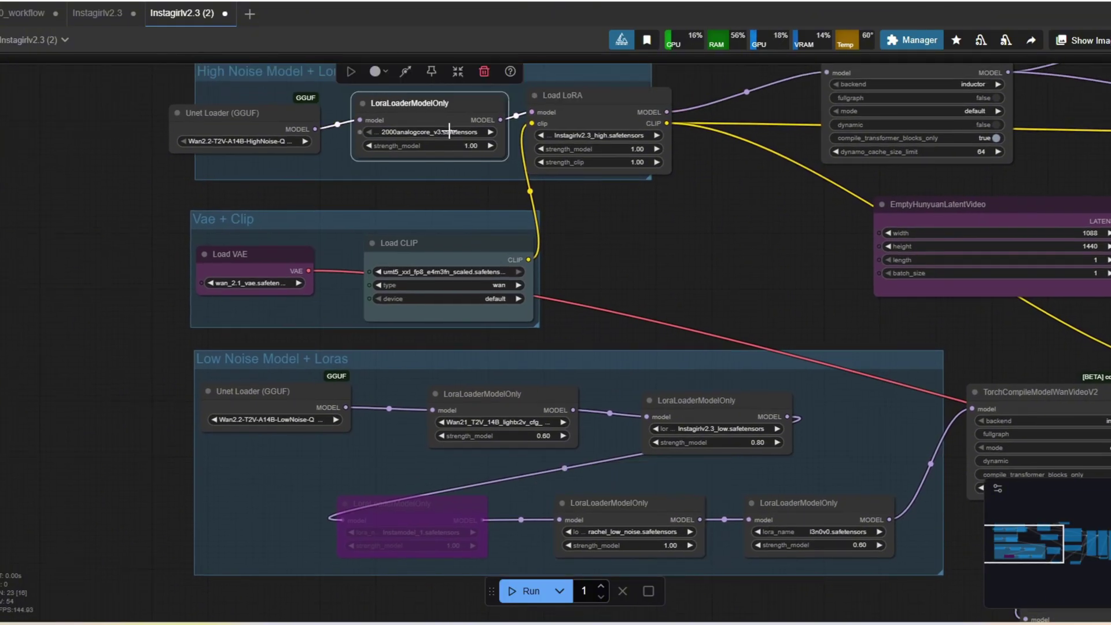
pyautogui.click(449, 131)
pyautogui.write('rachel')
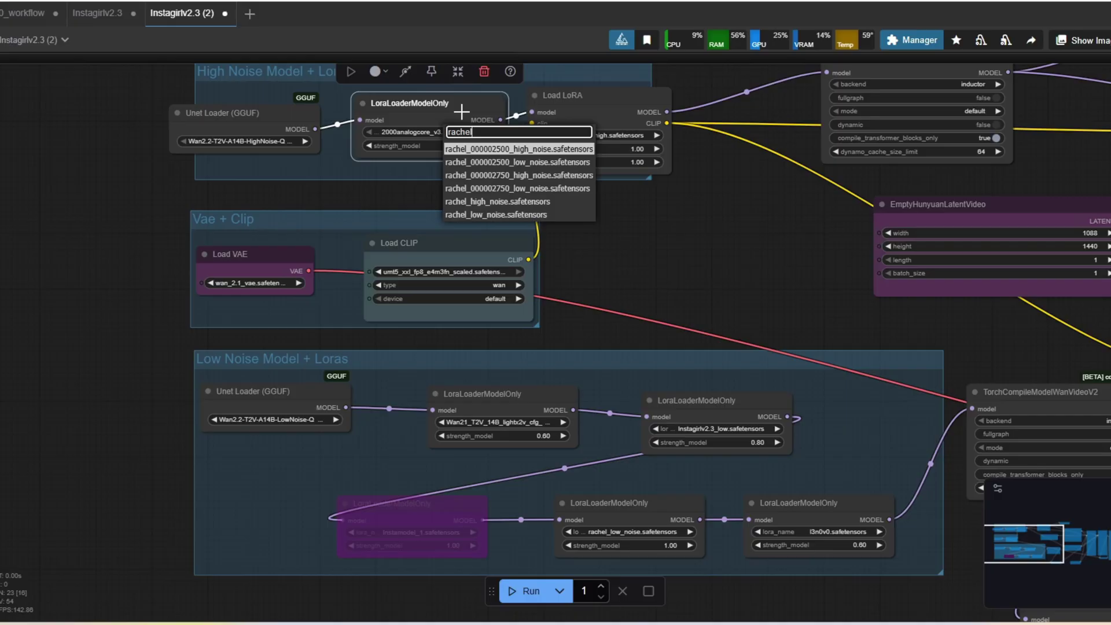
pyautogui.press('Down')
pyautogui.press('Down')
pyautogui.press('Down')
pyautogui.press('Down')
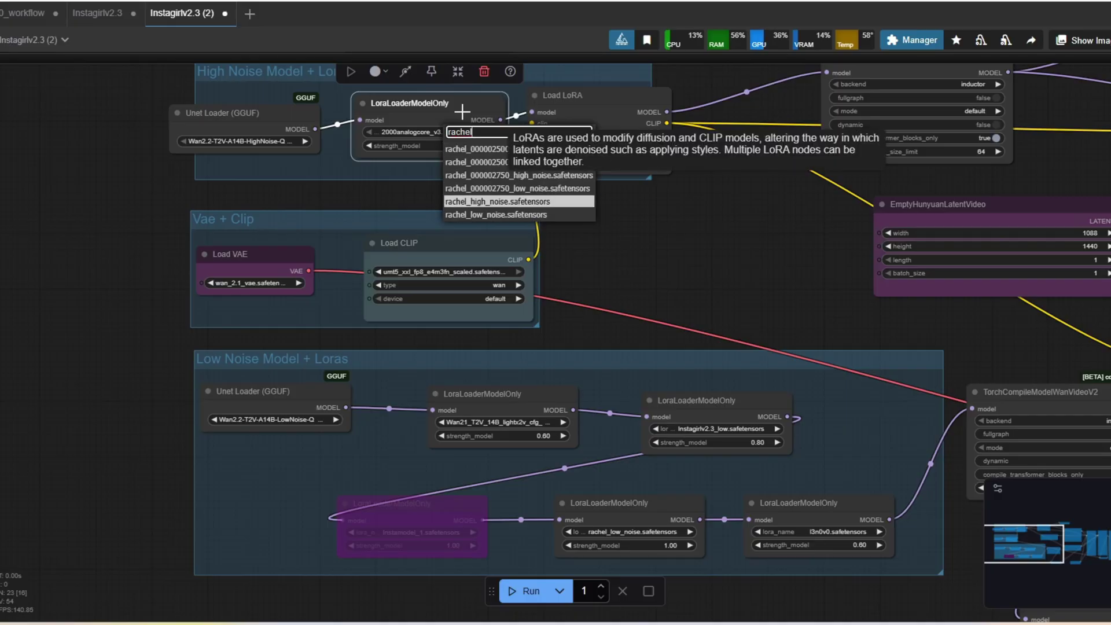
pyautogui.press('Return')
pyautogui.moveTo(601, 253); pyautogui.dragTo(561, 268)
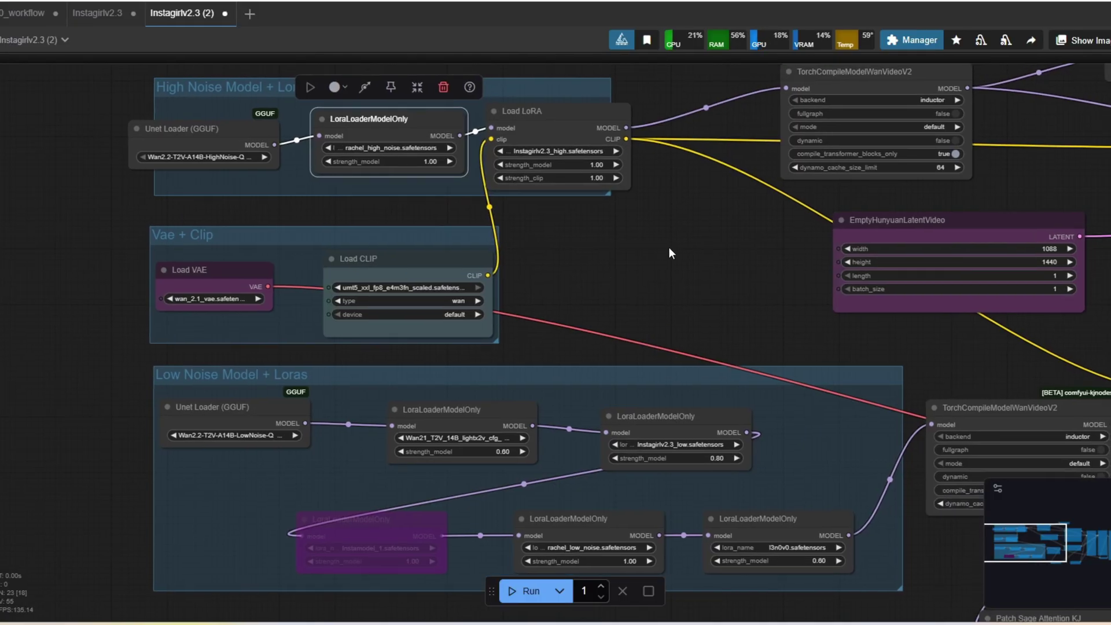
# Insert 'with glasses' after 'rachel' in the Positive Prompt text
pyautogui.scroll(-5, 575, 264)
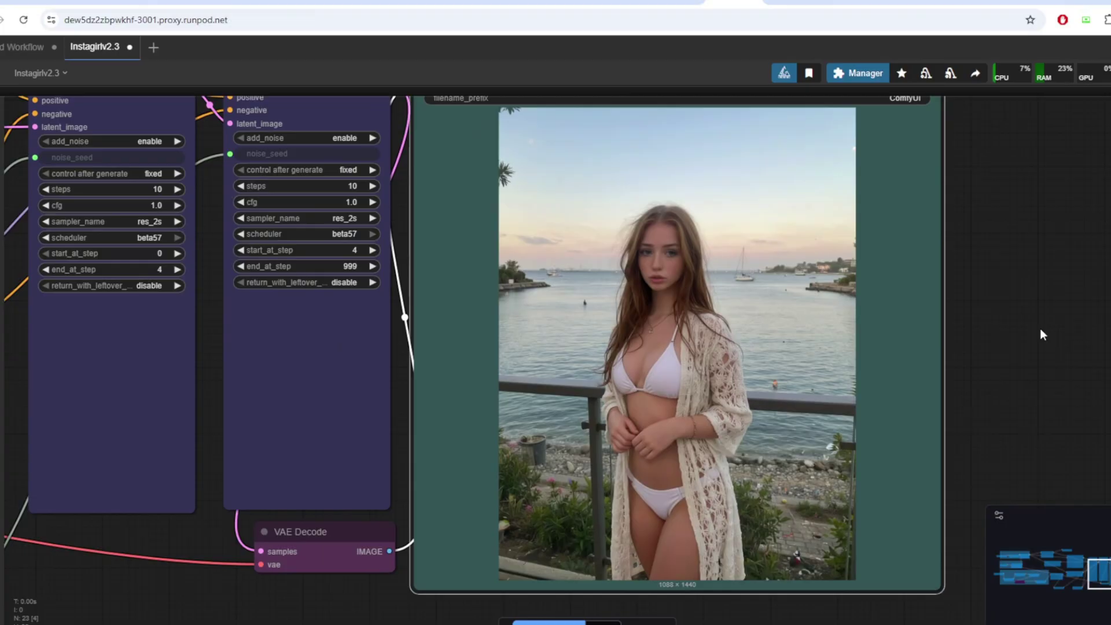
pyautogui.moveTo(1029, 329); pyautogui.dragTo(1028, 357)
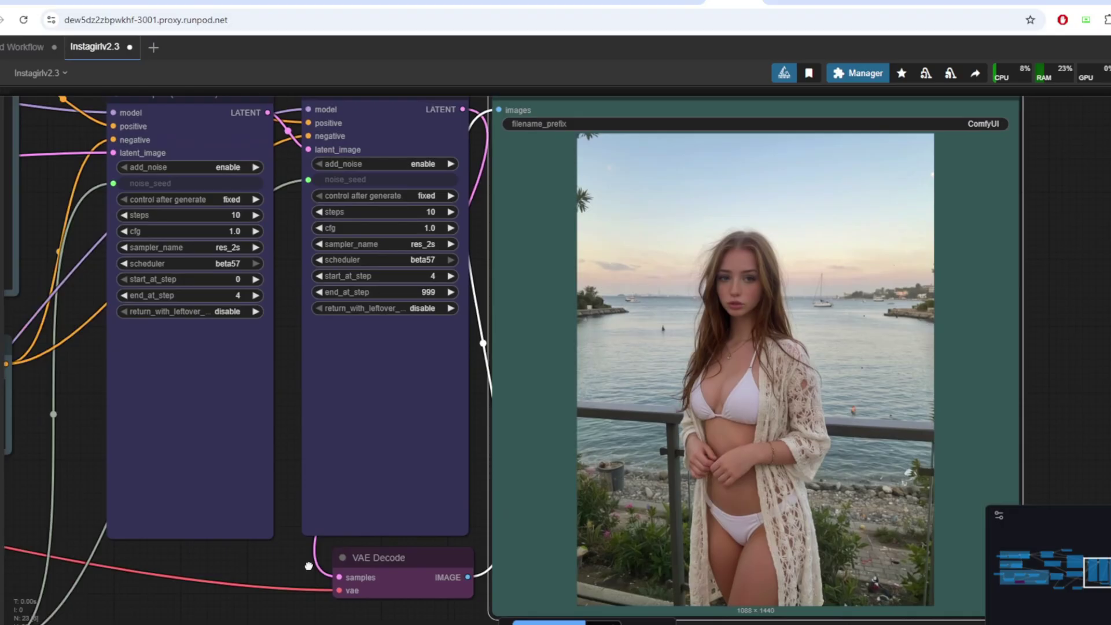
pyautogui.moveTo(208, 559); pyautogui.dragTo(257, 560)
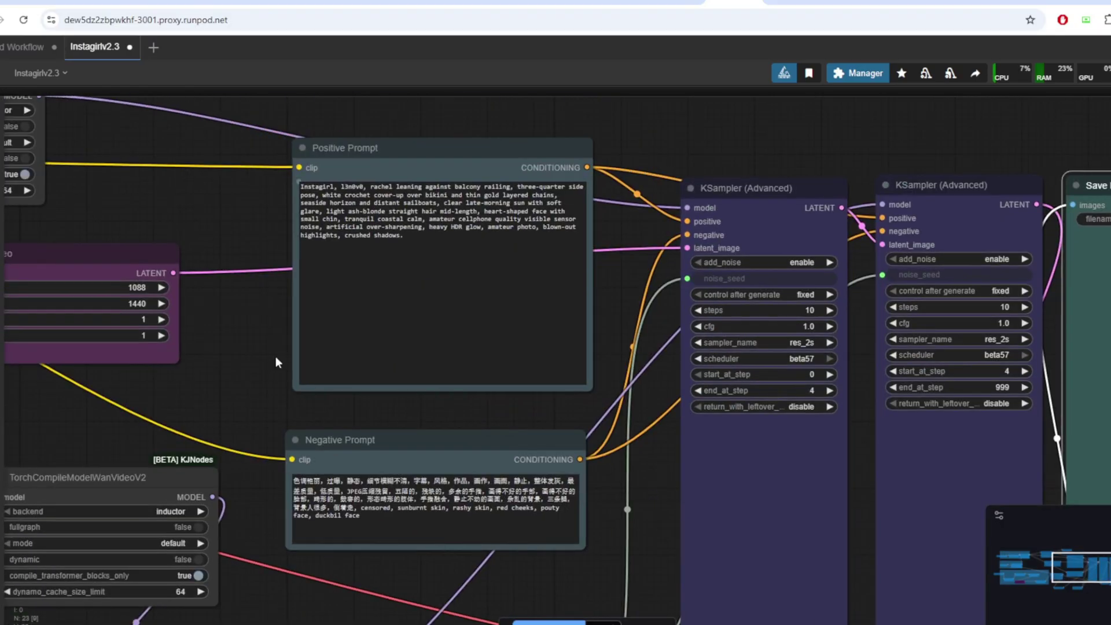
pyautogui.scroll(2, 275, 362)
pyautogui.scroll(1, 415, 330)
pyautogui.click(507, 279)
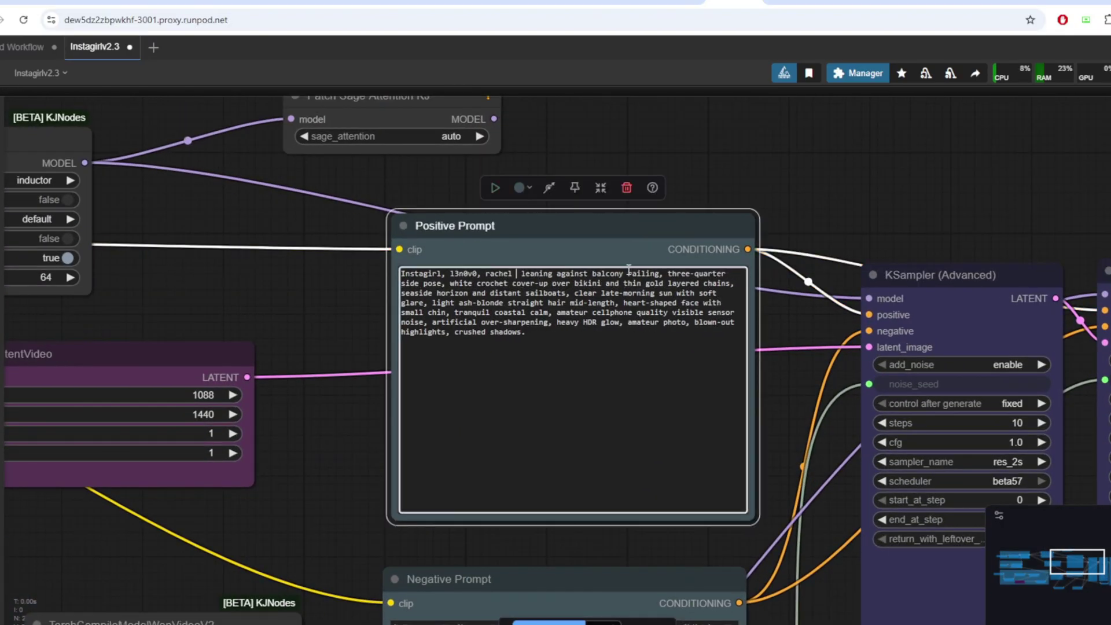
pyautogui.write('with glasses')
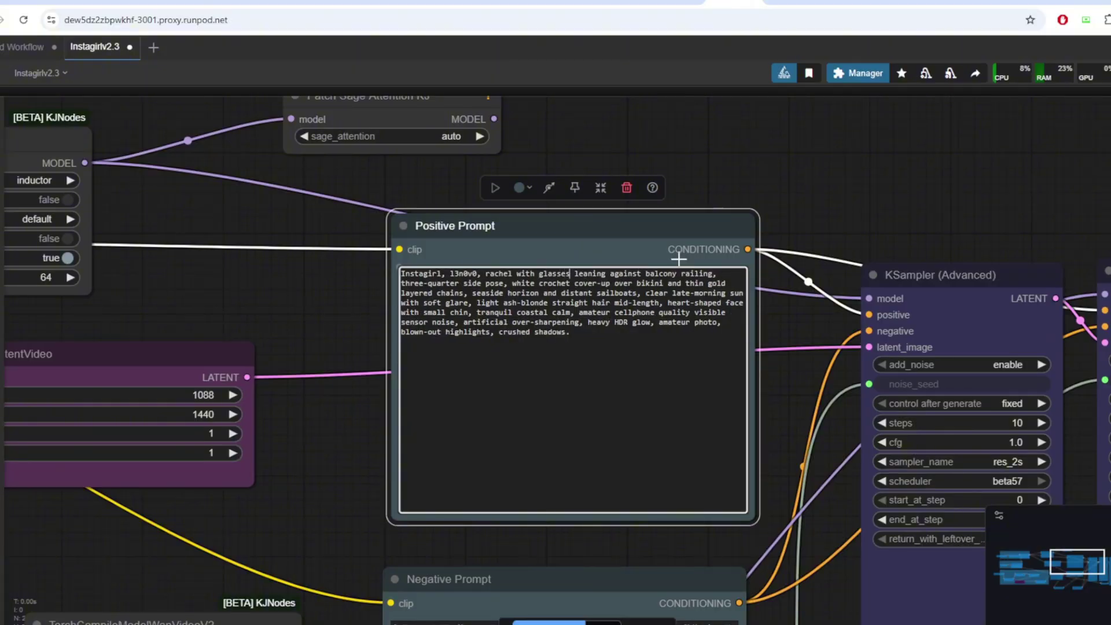
pyautogui.moveTo(890, 197); pyautogui.dragTo(717, 182)
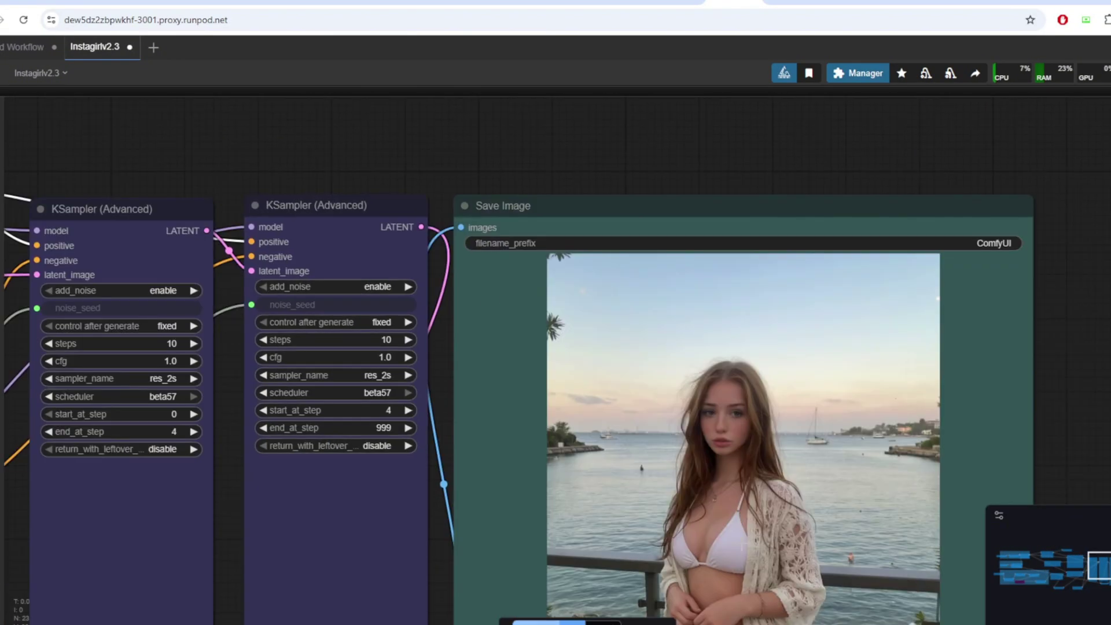
# Zoom and pan over the Save Image preview to inspect the new glasses renders
pyautogui.scroll(5, 910, 376)
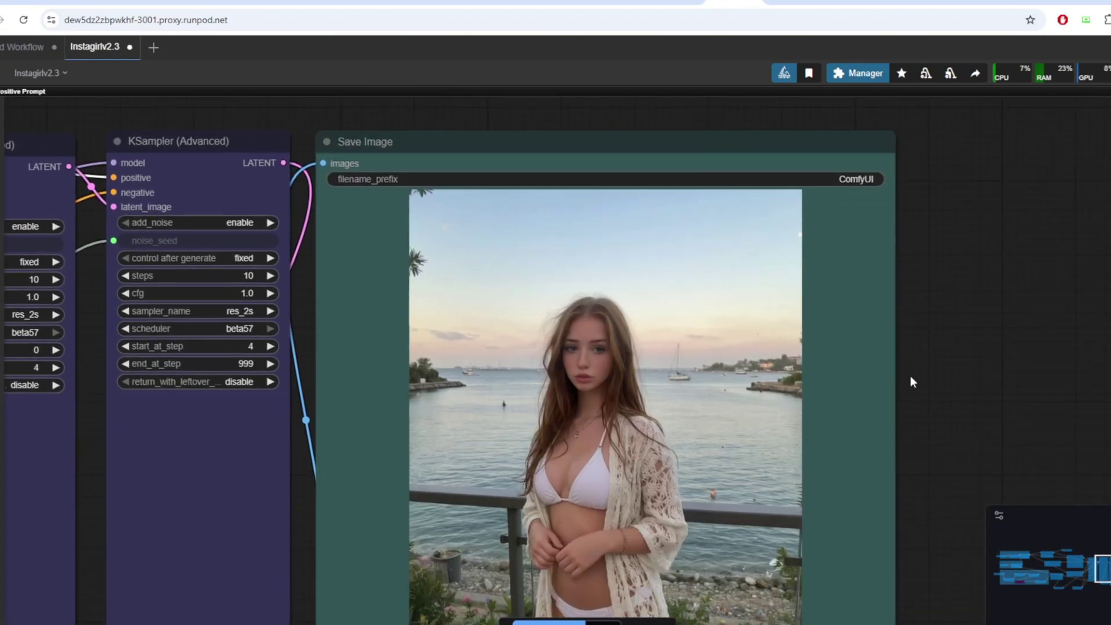
pyautogui.scroll(-2, 937, 415)
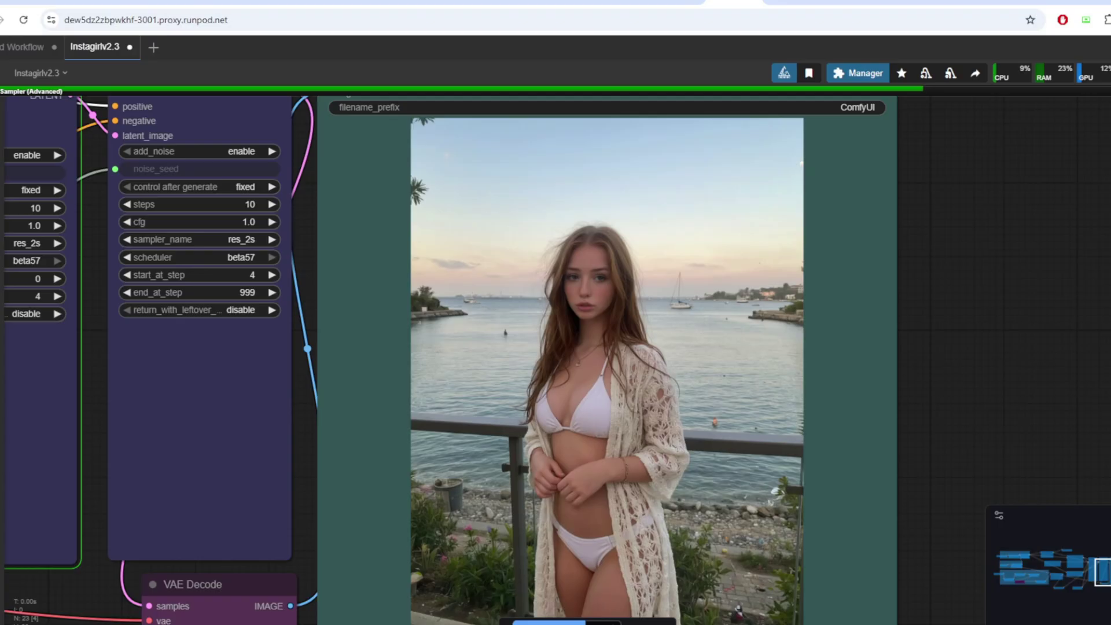
pyautogui.scroll(-2, 1035, 376)
pyautogui.scroll(15, 839, 301)
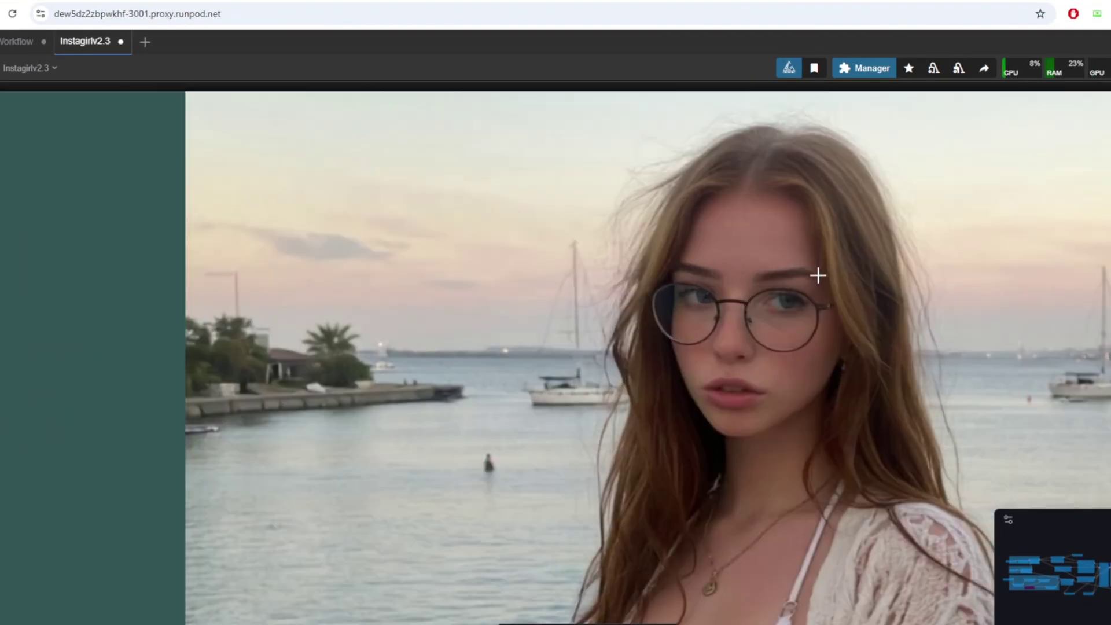
pyautogui.scroll(-4, 838, 328)
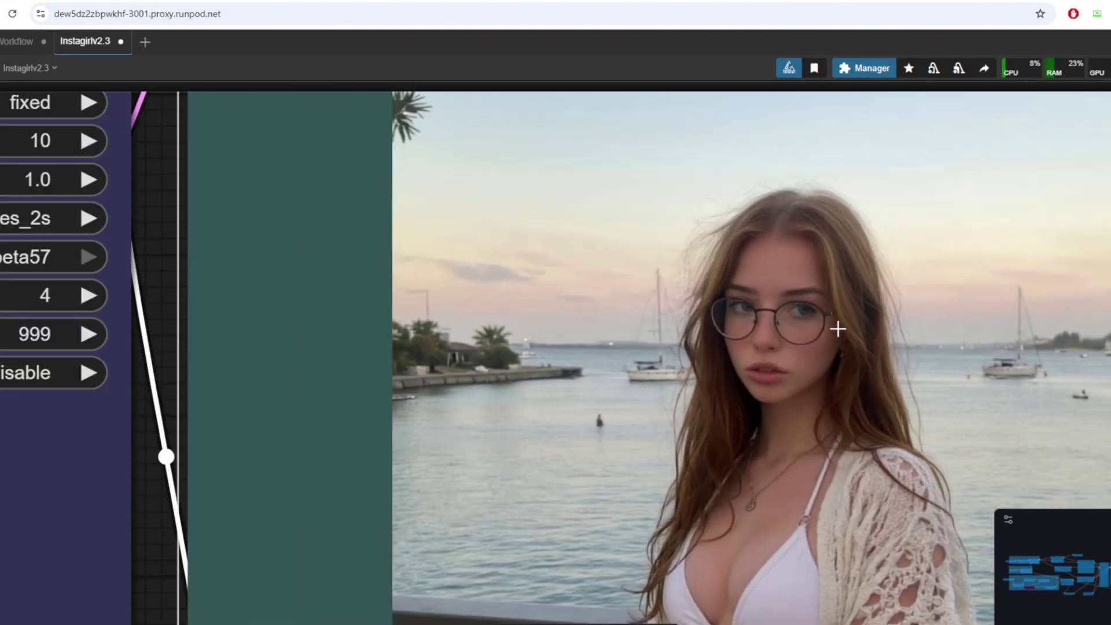
pyautogui.moveTo(966, 337); pyautogui.dragTo(956, 313)
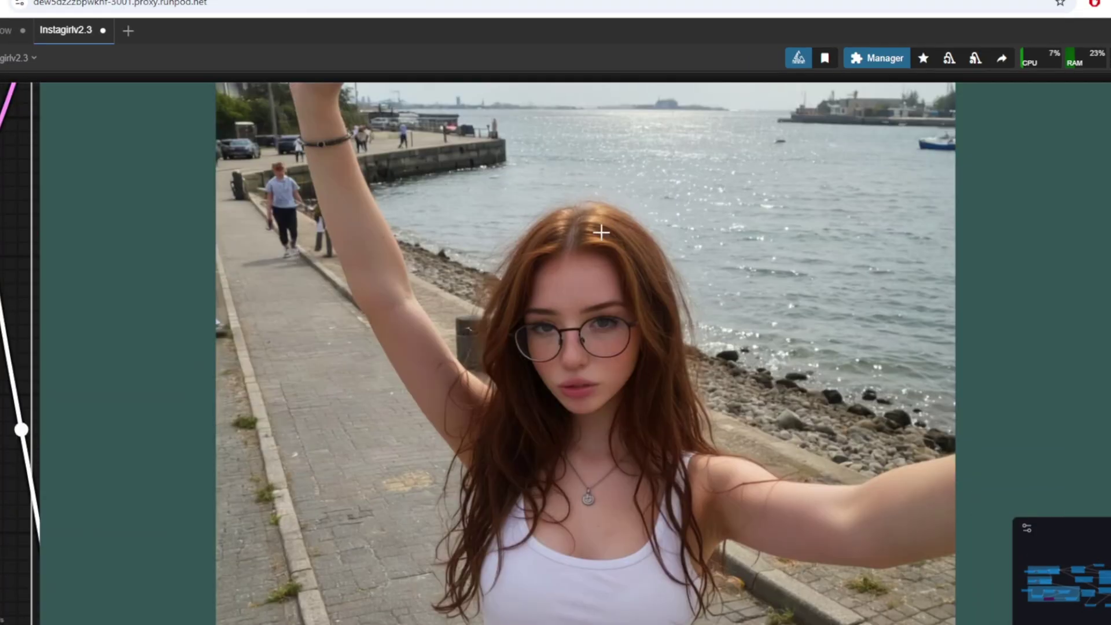
pyautogui.scroll(-4, 922, 404)
pyautogui.moveTo(1087, 359); pyautogui.dragTo(976, 323)
pyautogui.scroll(-2, 1019, 269)
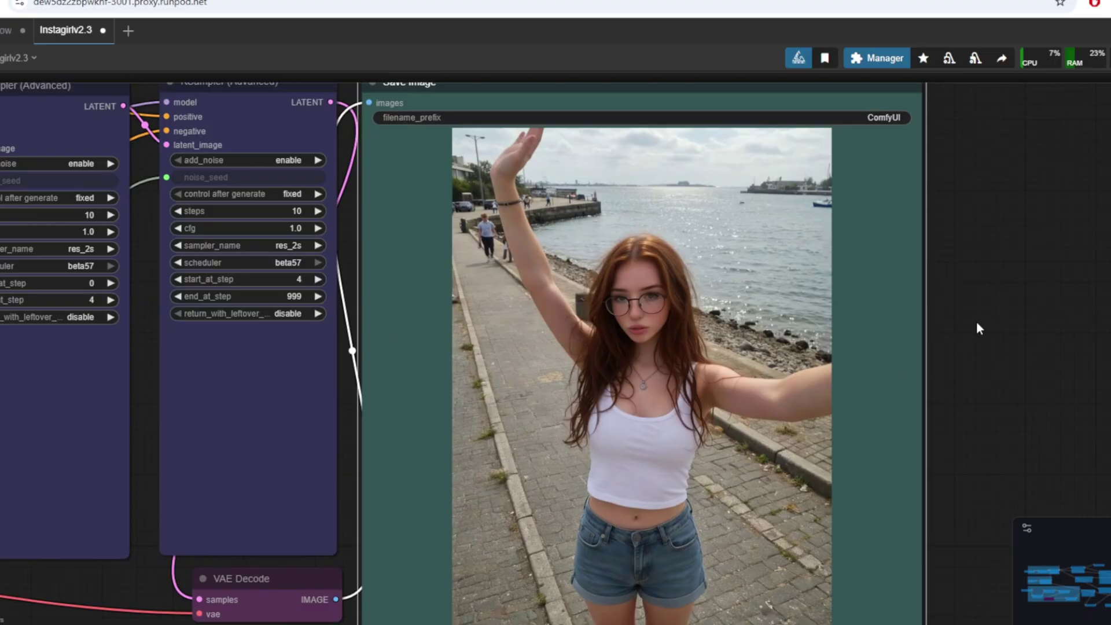
pyautogui.scroll(5, 770, 292)
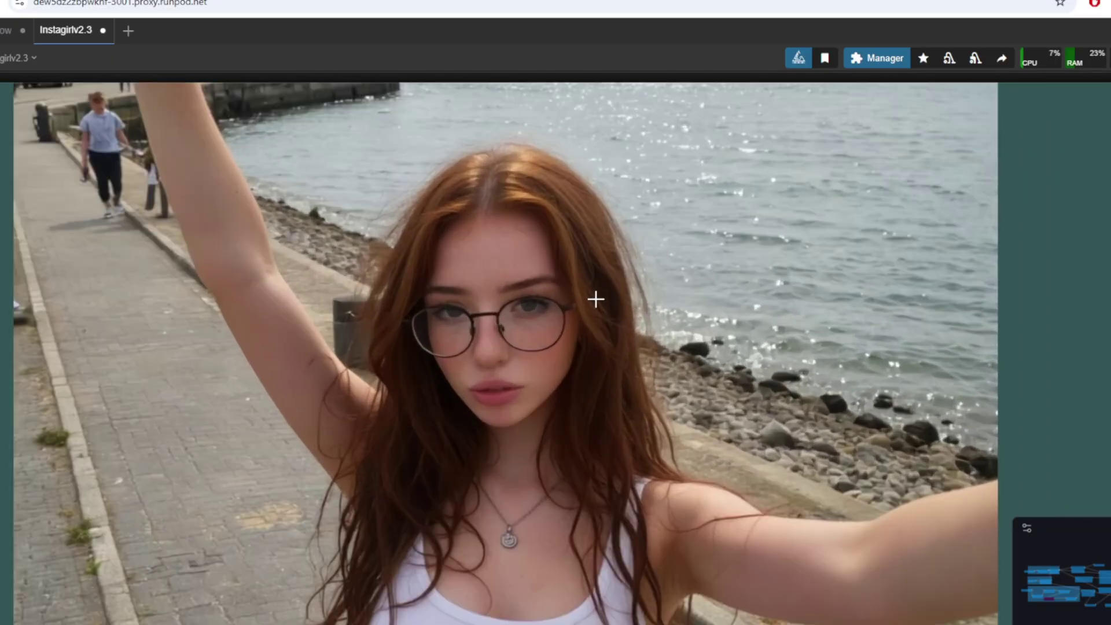
pyautogui.scroll(-3, 595, 299)
pyautogui.scroll(-4, 568, 225)
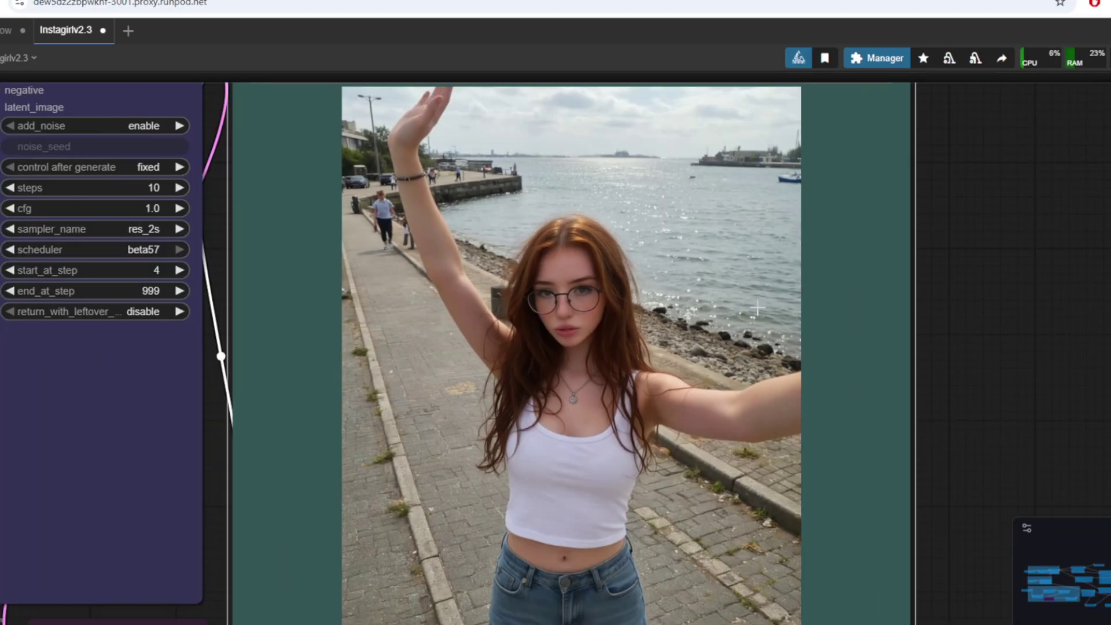
pyautogui.moveTo(897, 344); pyautogui.dragTo(980, 338)
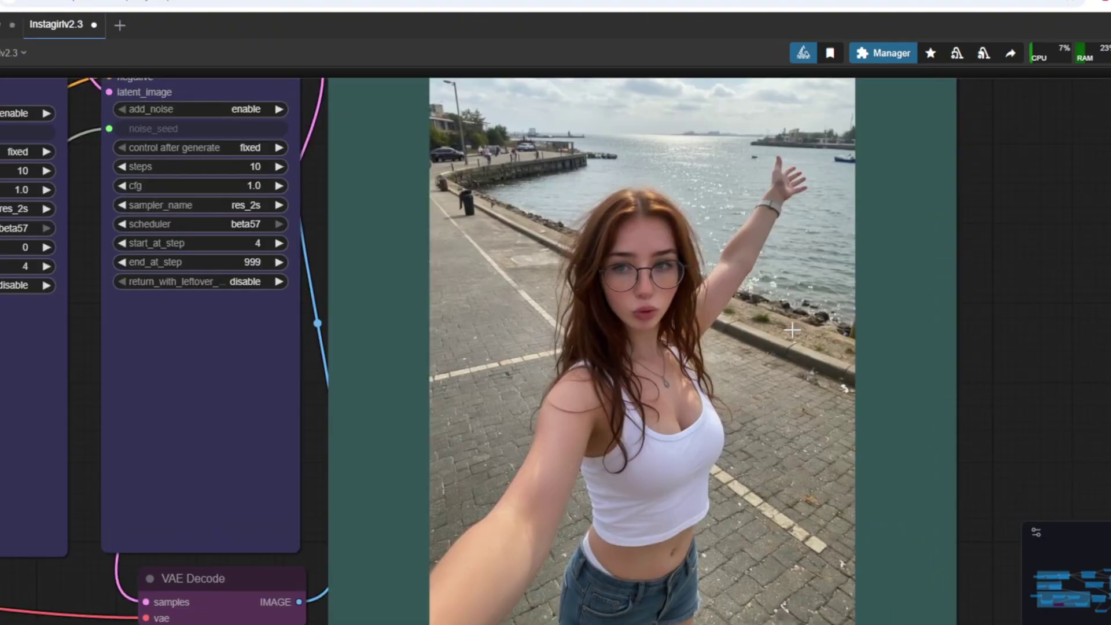
pyautogui.moveTo(966, 369); pyautogui.dragTo(949, 377)
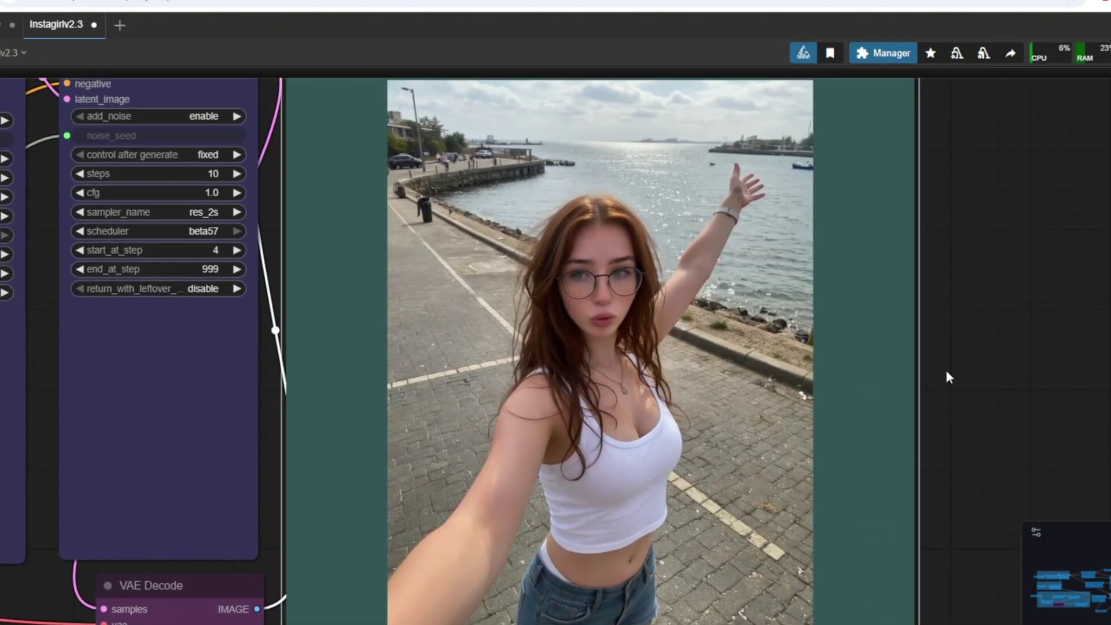
# Inspect the night-time city-view window render in the Save Image node
pyautogui.scroll(8, 727, 258)
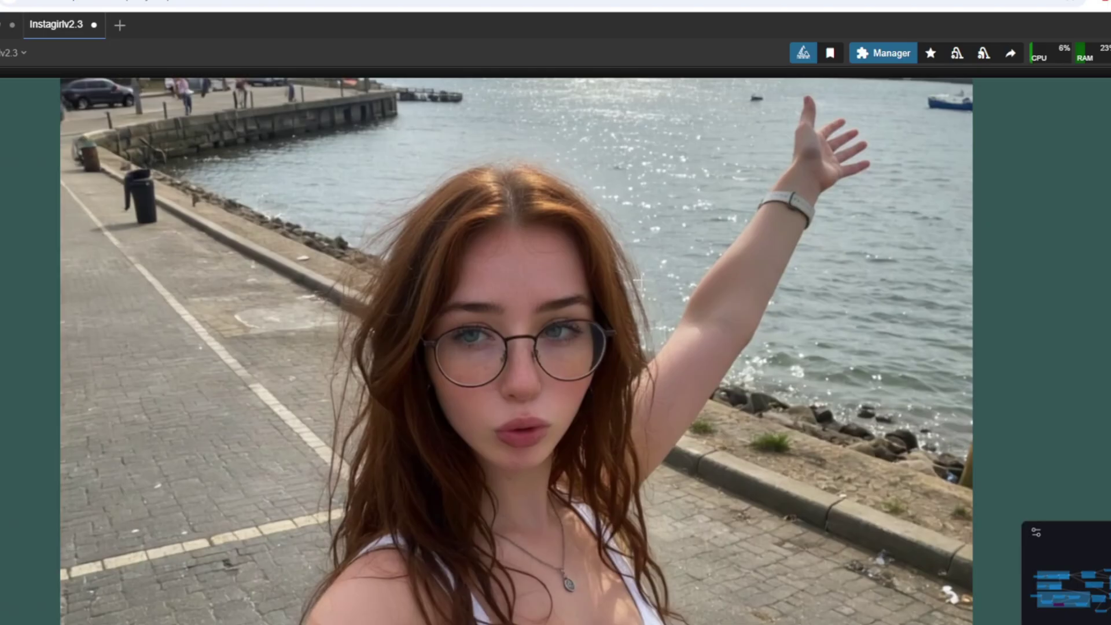
pyautogui.scroll(-3, 714, 377)
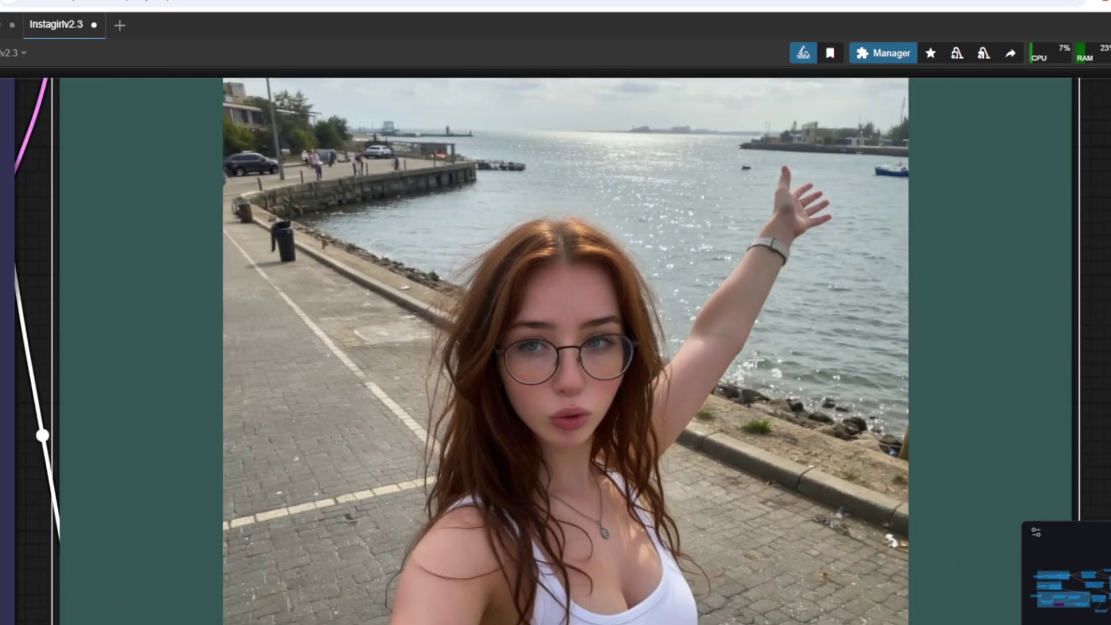
pyautogui.scroll(-1, 841, 336)
pyautogui.scroll(-3, 858, 345)
pyautogui.moveTo(1093, 372); pyautogui.dragTo(1029, 306)
pyautogui.scroll(-1, 1027, 303)
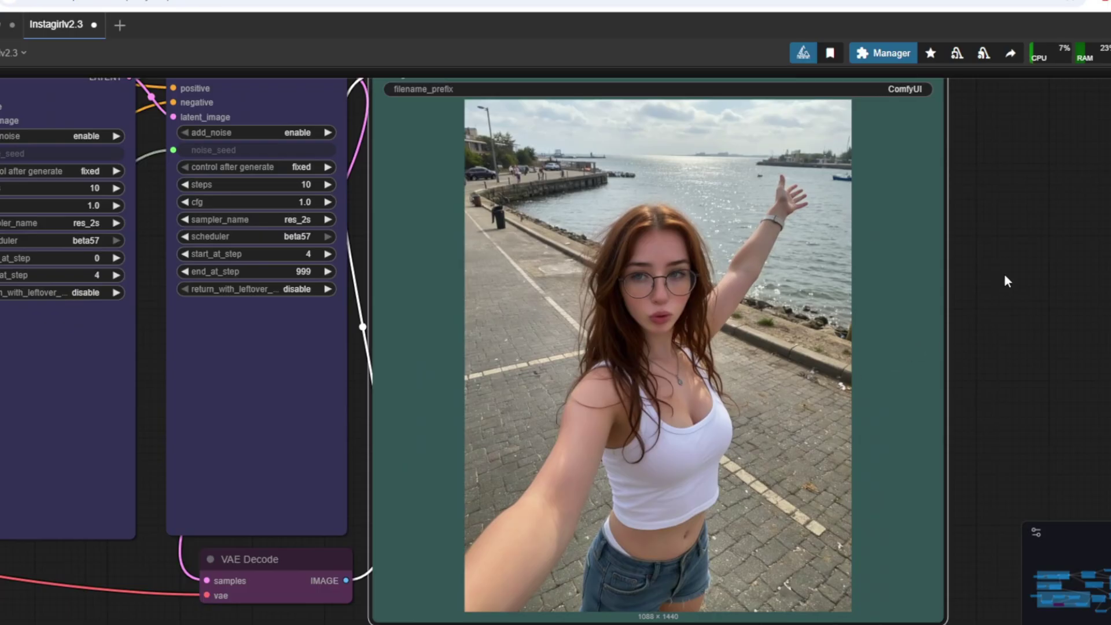
pyautogui.scroll(-1, 1004, 273)
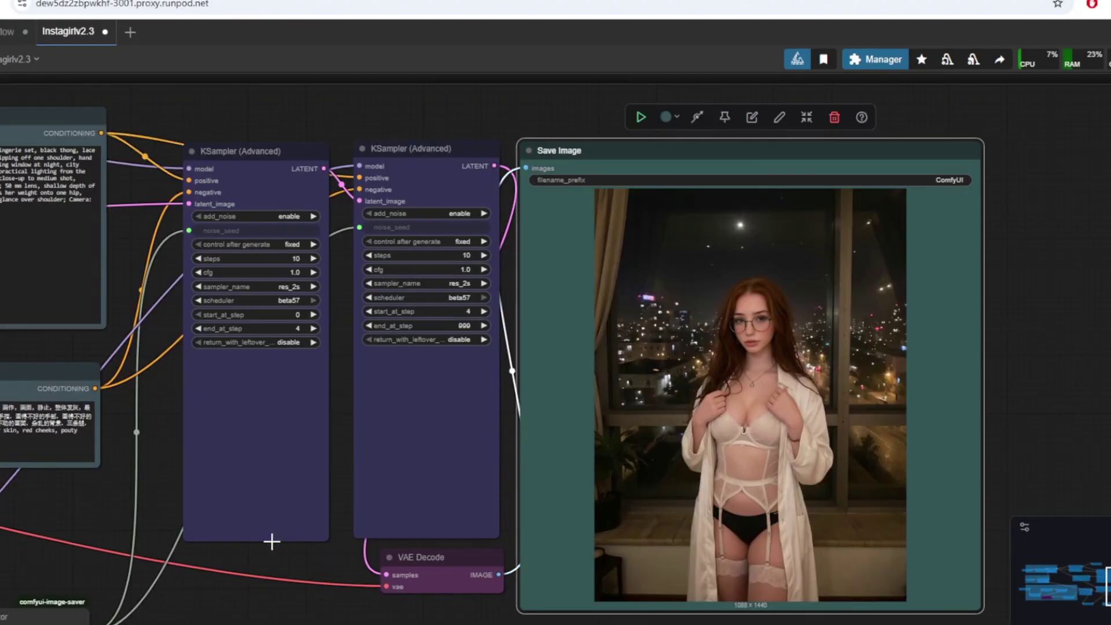
pyautogui.moveTo(268, 538); pyautogui.dragTo(393, 589)
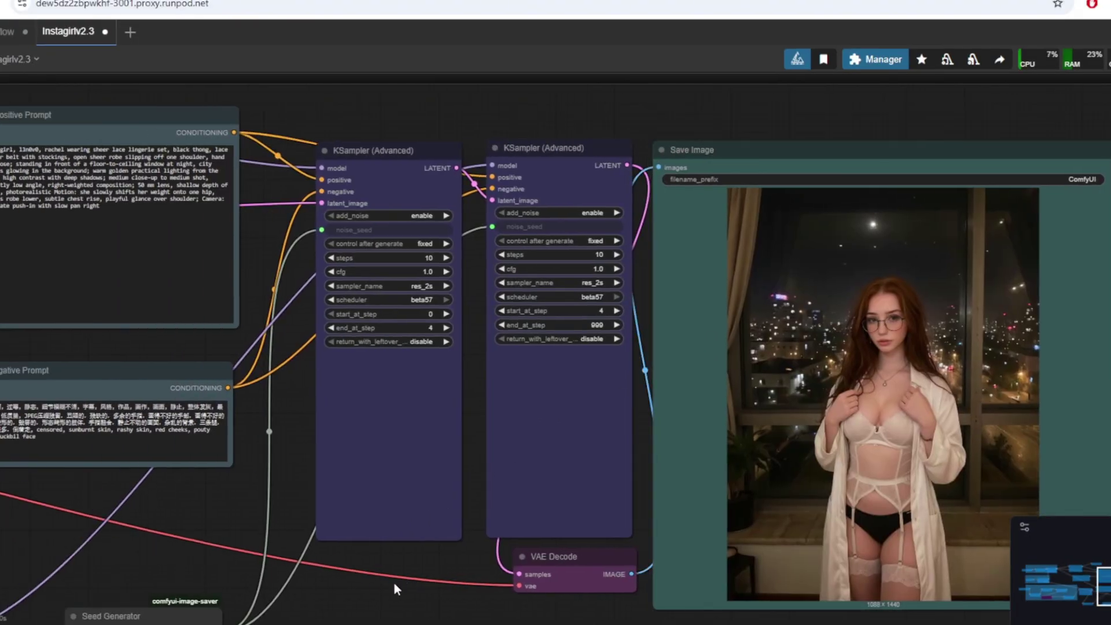
pyautogui.doubleClick(394, 581)
pyautogui.press('Escape')
pyautogui.click(844, 393)
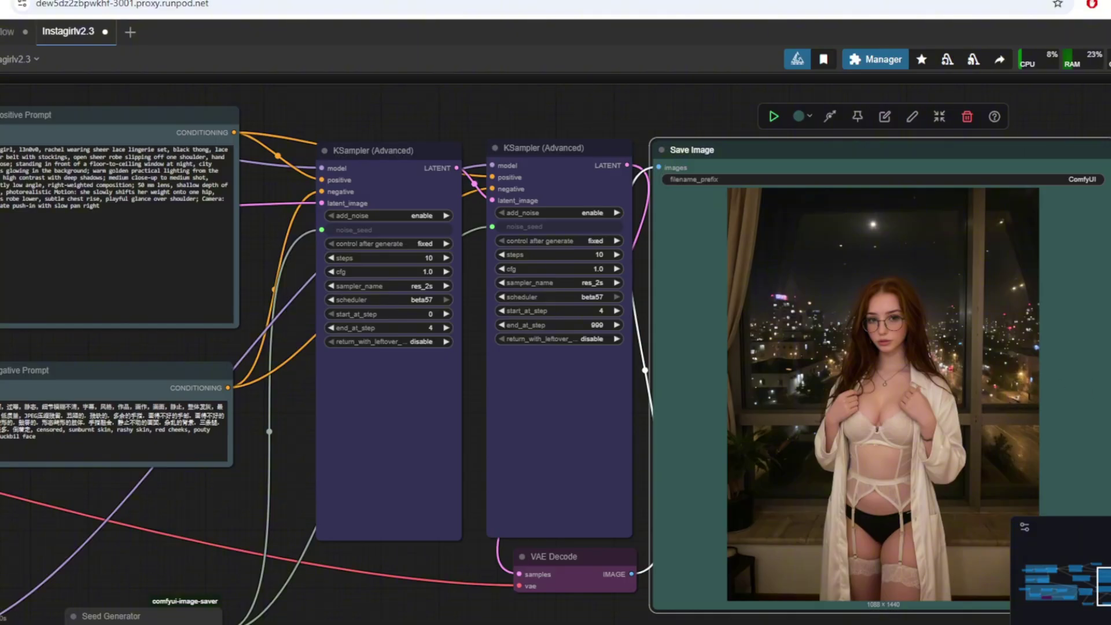
pyautogui.scroll(10, 615, 314)
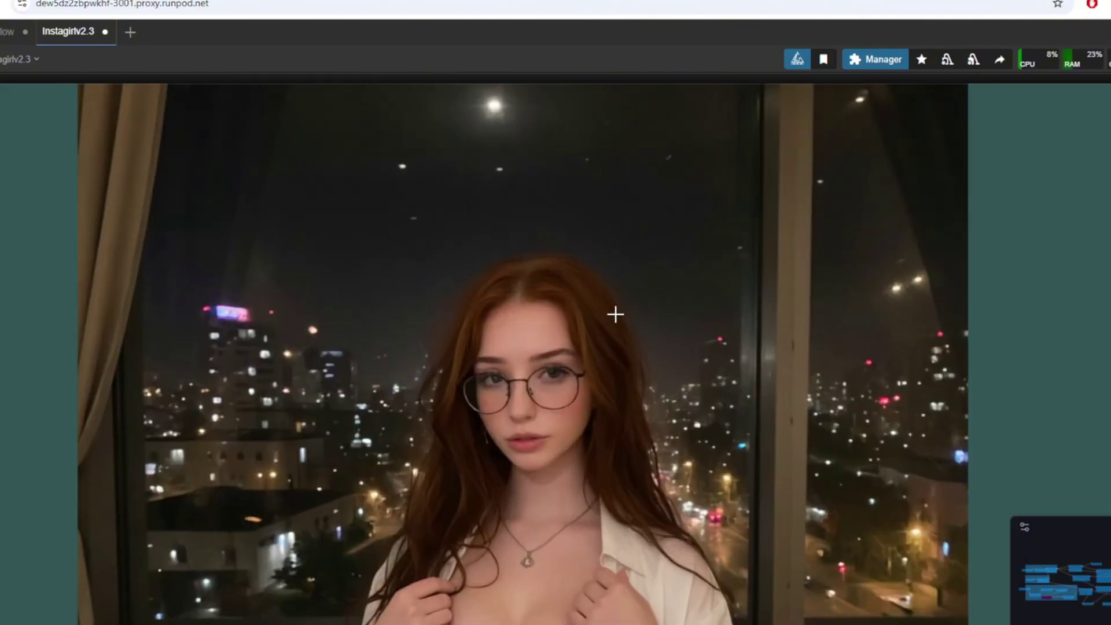
pyautogui.scroll(2, 614, 314)
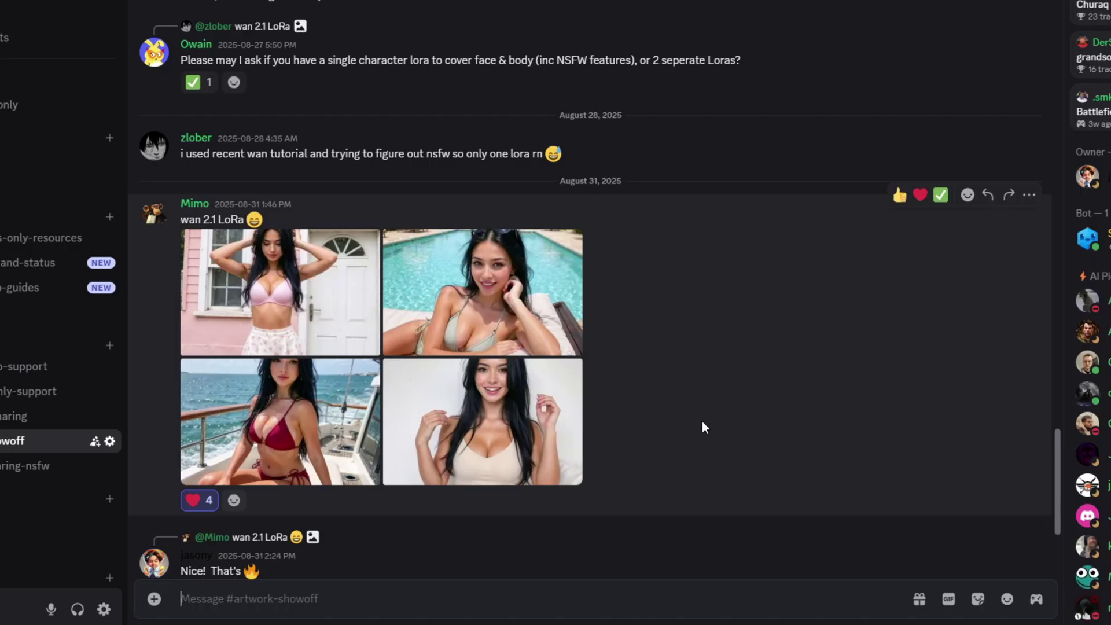
# Scroll #artwork-showoff back to the August 26 wan 2.1 LoRA posts
pyautogui.scroll(10, 702, 421)
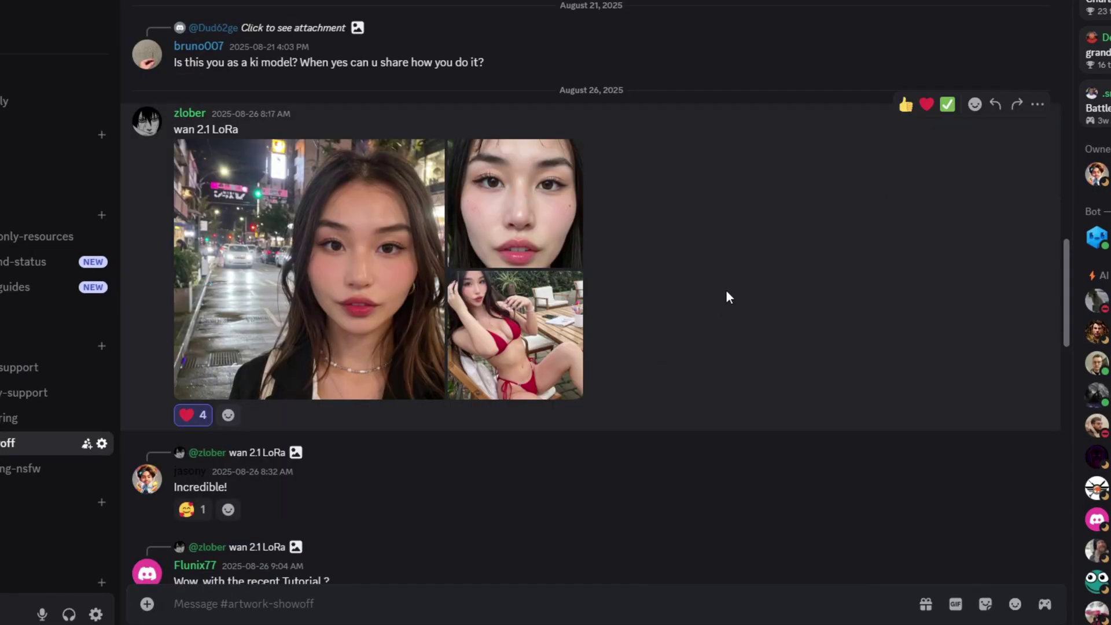